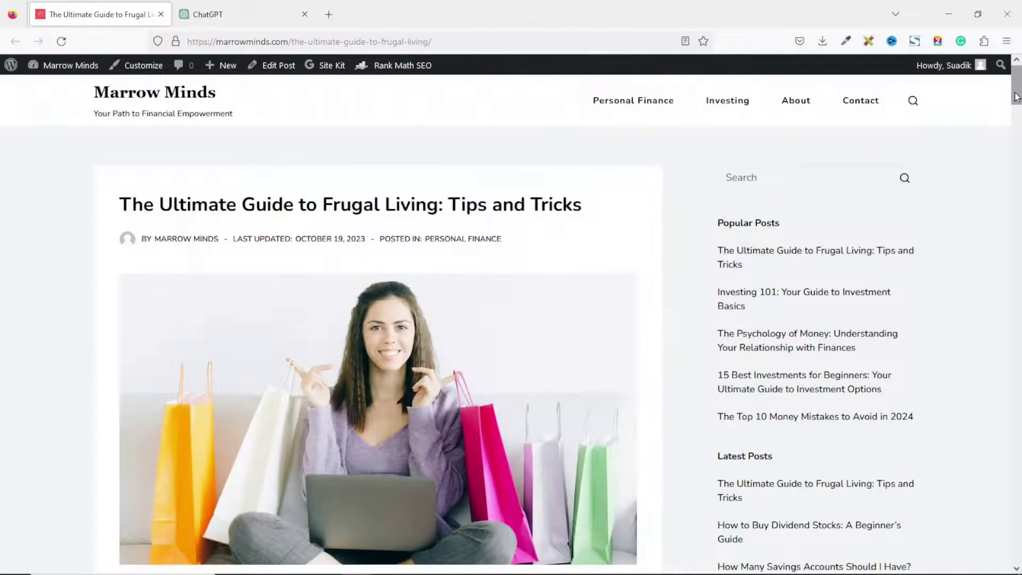
Scroll down through the published frugal living guide post on the Marrow Minds blog
{"action": "scroll", "coordinate": [1017, 106], "scroll_direction": "down", "scroll_amount": 2}
{"action": "left_click_drag", "start_coordinate": [1017, 105], "coordinate": [1007, 347]}
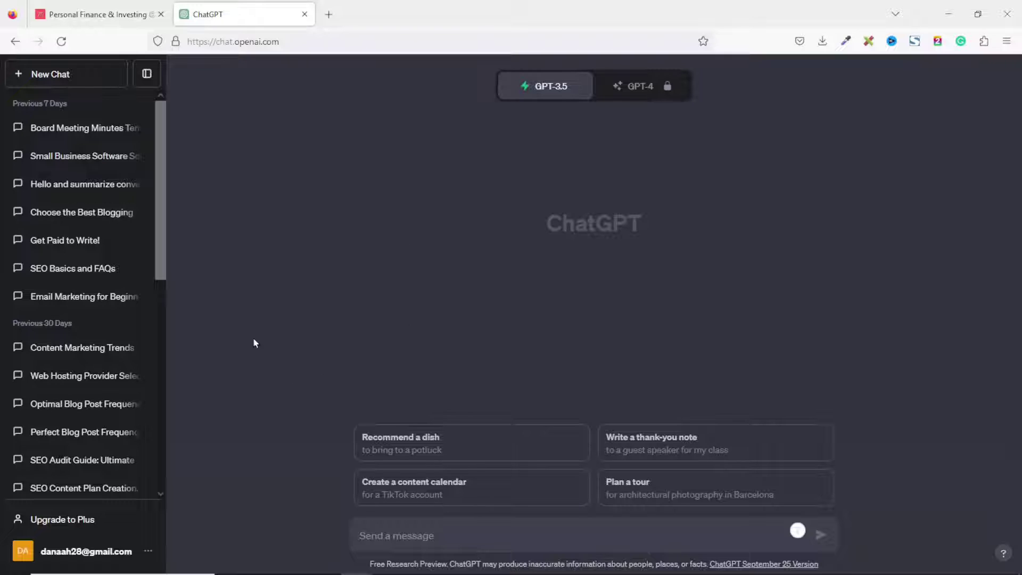
In a new chat, request ten SEO-friendly 'frugal living' blog titles and select the first title
{"action": "left_click", "coordinate": [57, 78]}
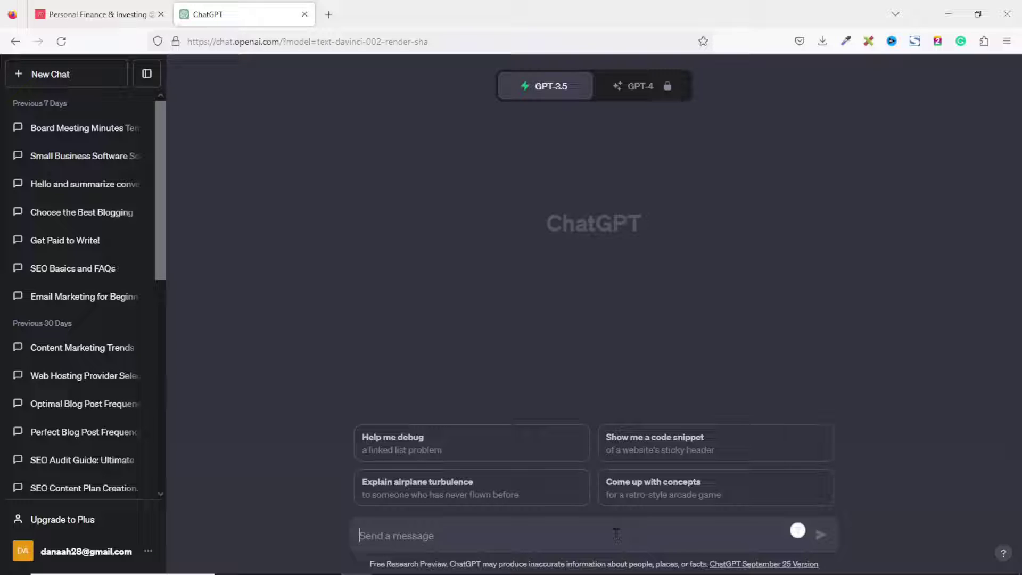
{"action": "type", "text": "suggest 10 SEO frendly blog titles for the keyword \"frugal living\""}
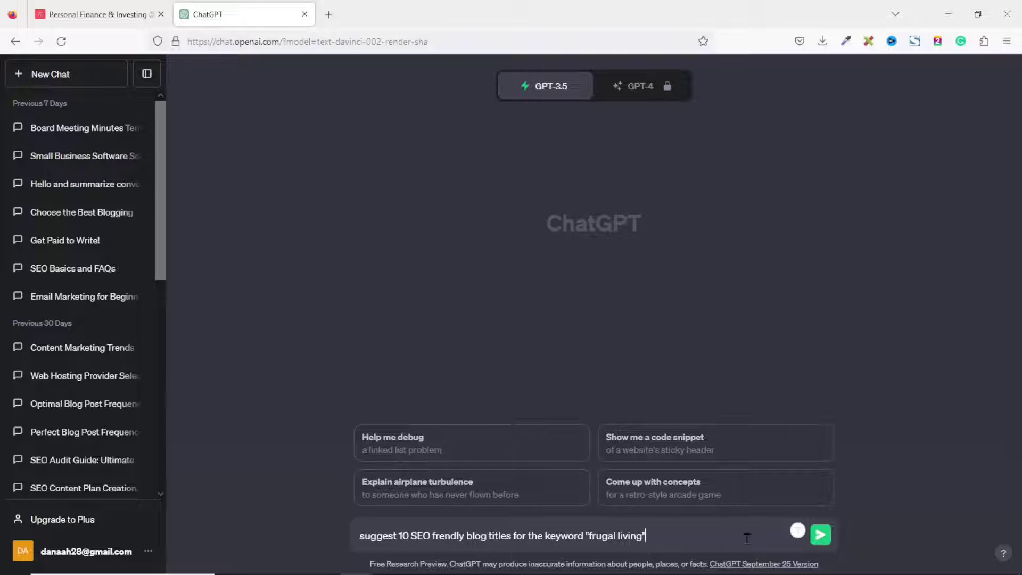
{"action": "key", "text": "Return"}
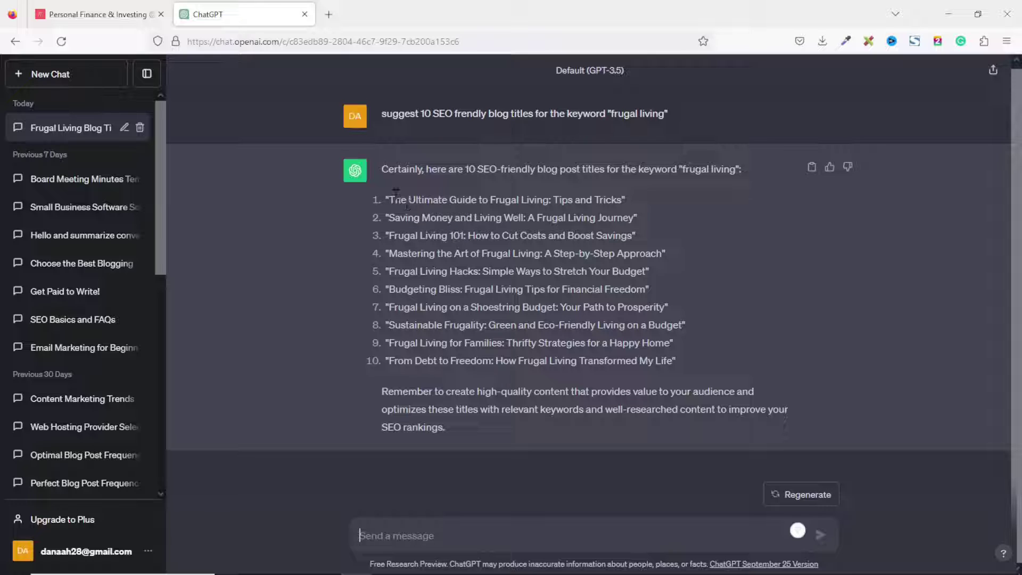
{"action": "left_click_drag", "start_coordinate": [390, 194], "coordinate": [620, 199]}
Request an SEO outline for 'The Ultimate Guide to Frugal Living: Tips and Tricks' and review the reply
{"action": "left_click", "coordinate": [539, 524]}
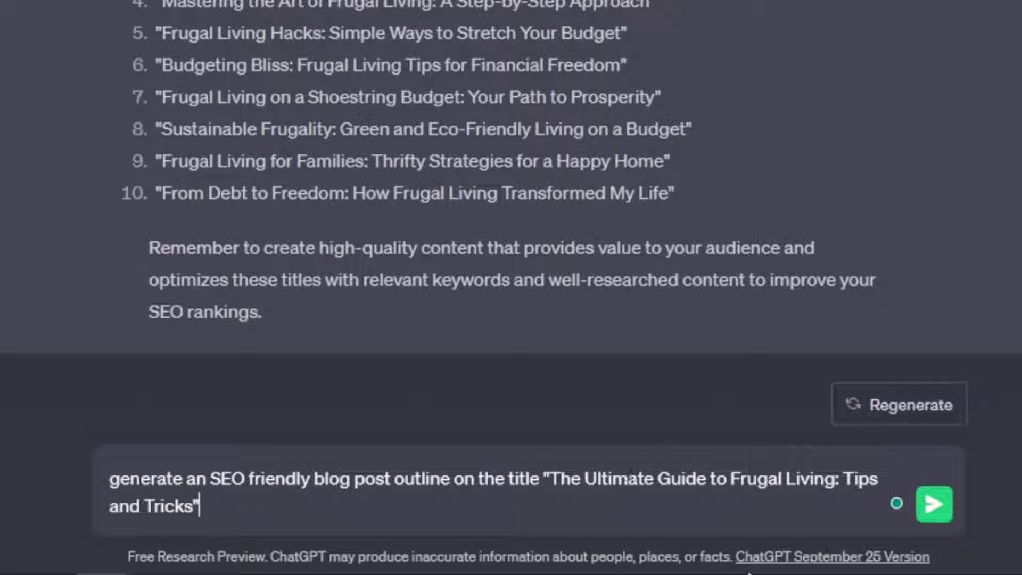
{"action": "key", "text": "Return"}
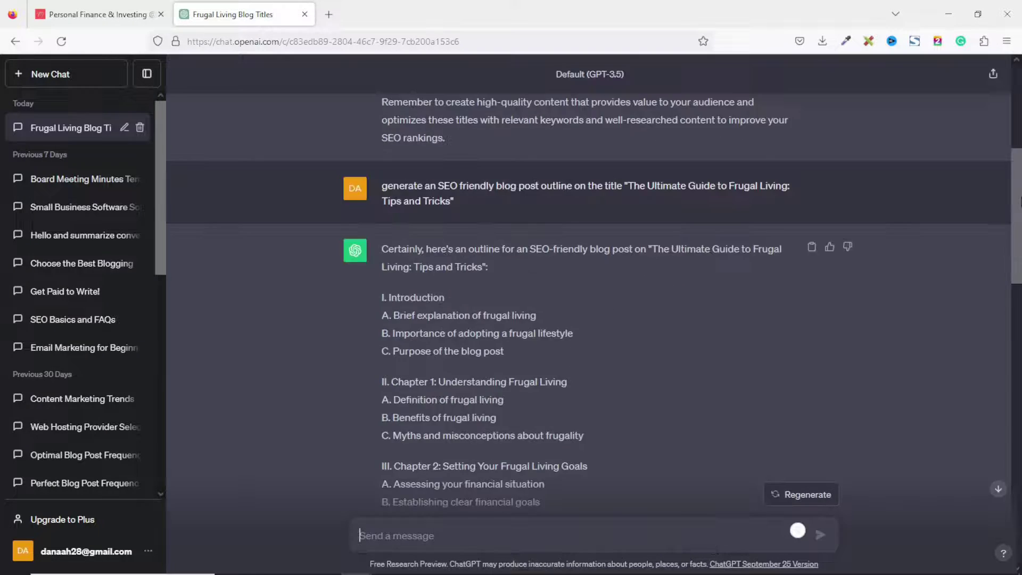
{"action": "left_click_drag", "start_coordinate": [1017, 217], "coordinate": [825, 265]}
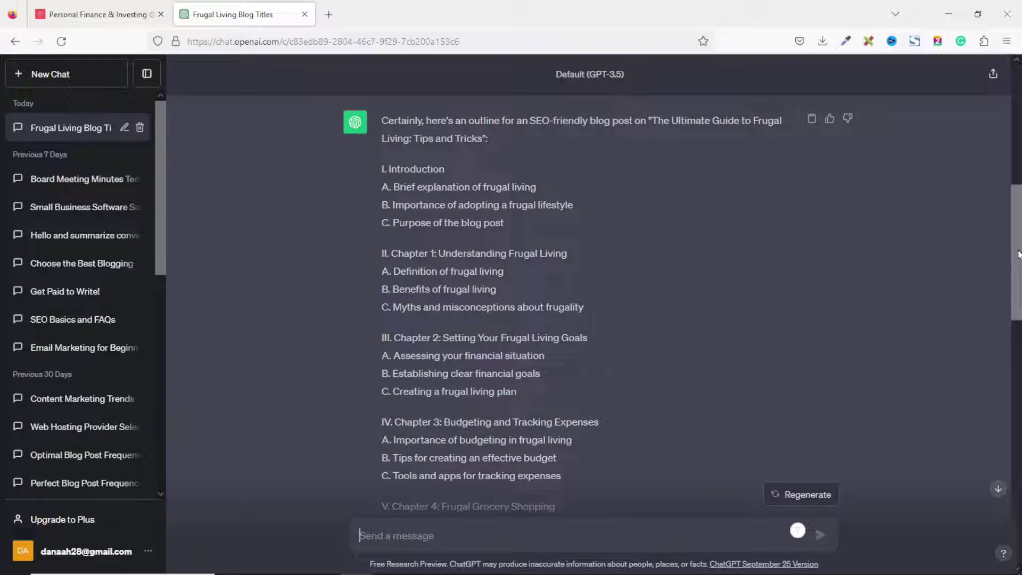
{"action": "left_click_drag", "start_coordinate": [1019, 254], "coordinate": [1005, 430]}
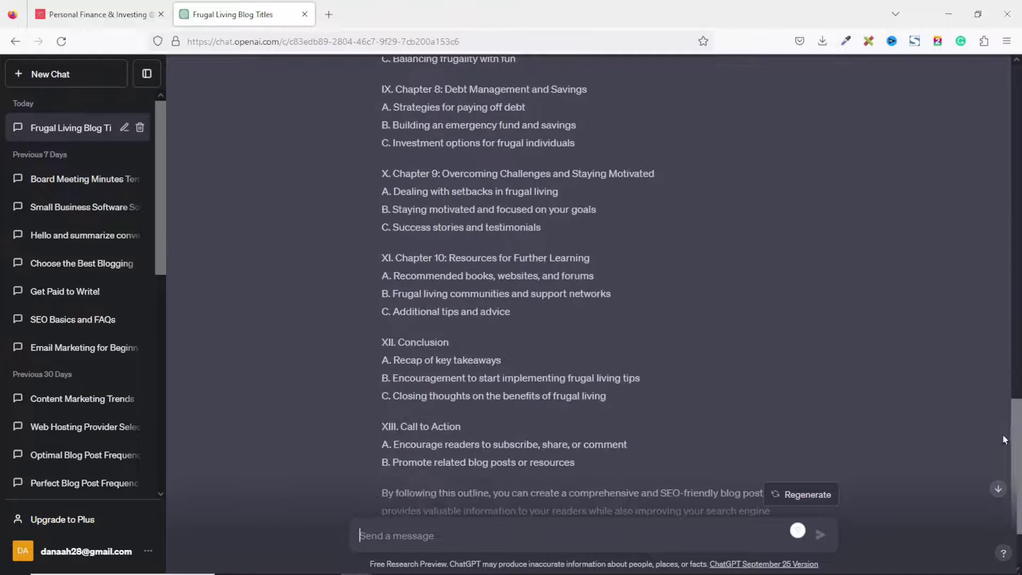
{"action": "left_click_drag", "start_coordinate": [1004, 440], "coordinate": [468, 310]}
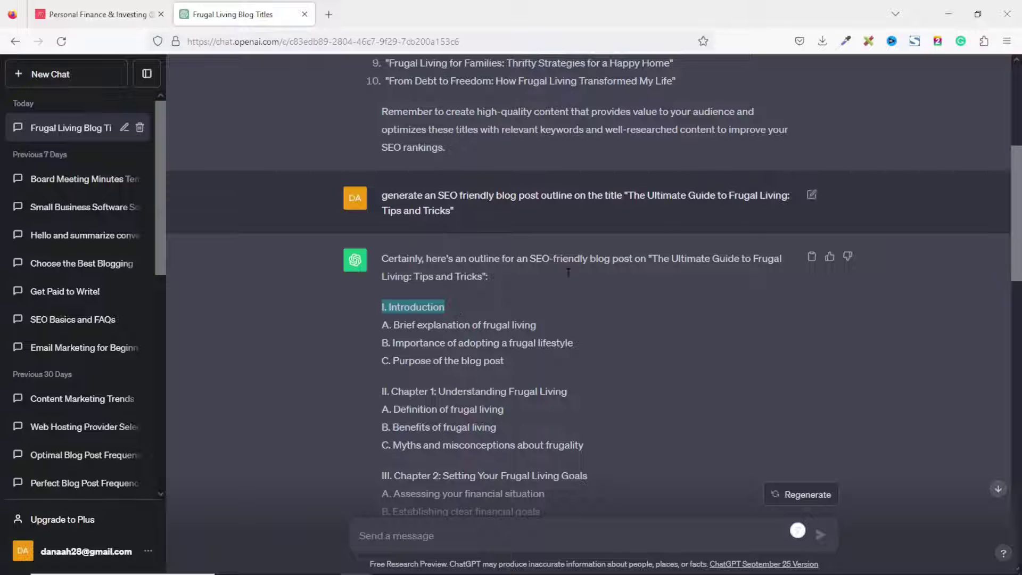
{"action": "left_click", "coordinate": [408, 541]}
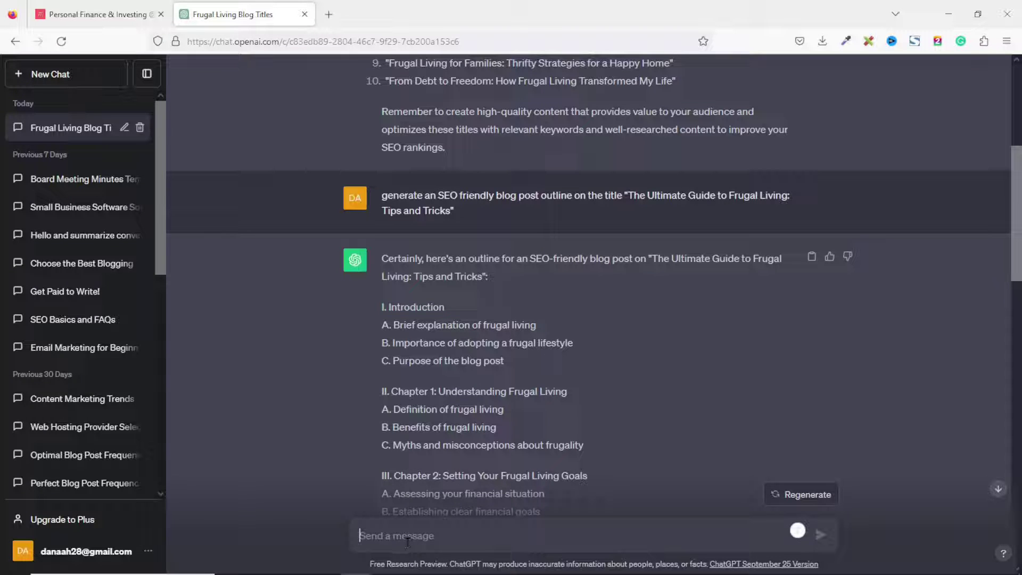
Send the prompt for an introductory paragraph that uses the keyword 'frugal living'
{"action": "type", "text": "write an introductory paragraph on my selected topic. Make sure to include the keyword \"frugal living\""}
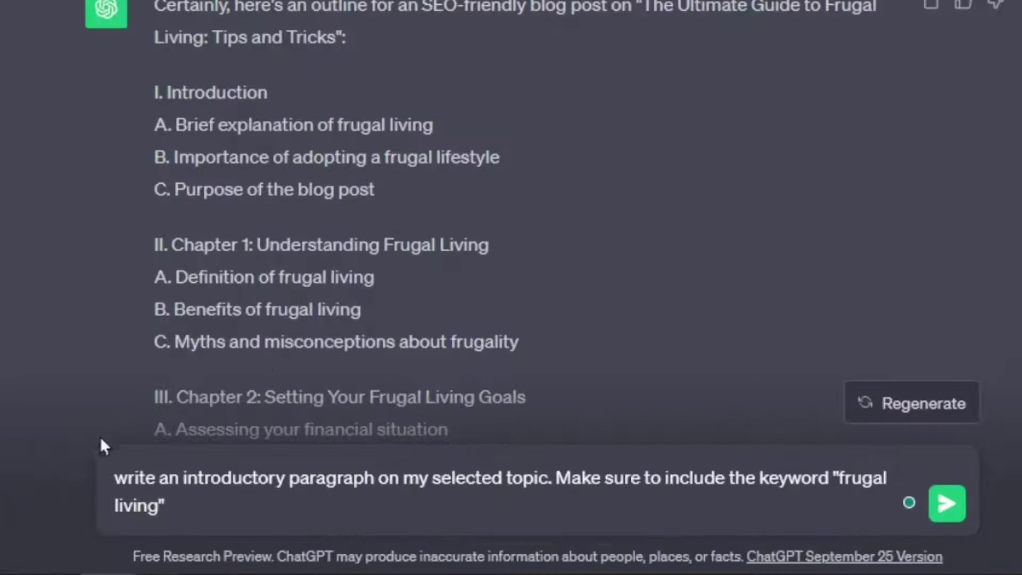
{"action": "left_click", "coordinate": [160, 503]}
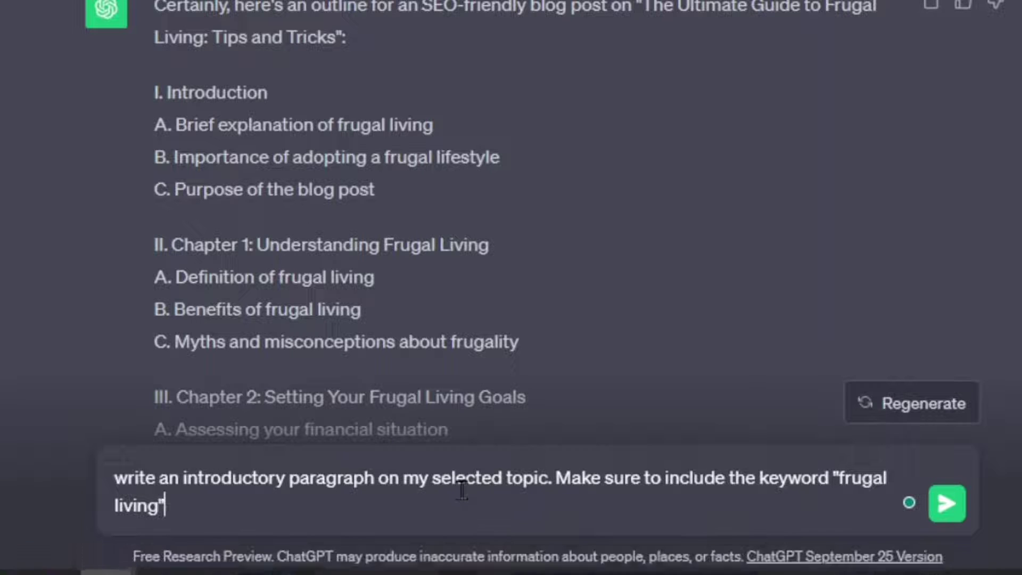
{"action": "key", "text": "Return"}
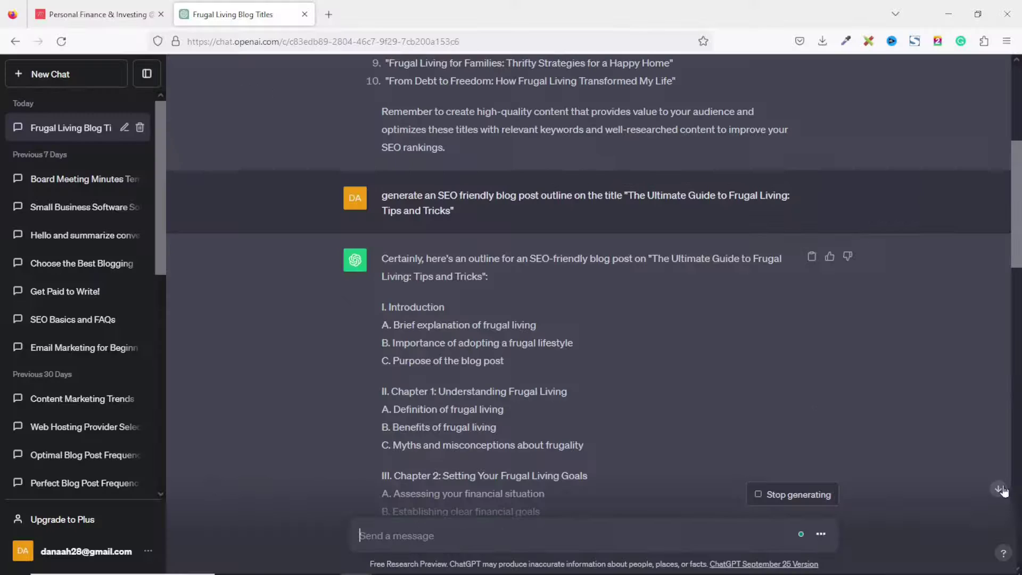
{"action": "left_click", "coordinate": [1005, 486]}
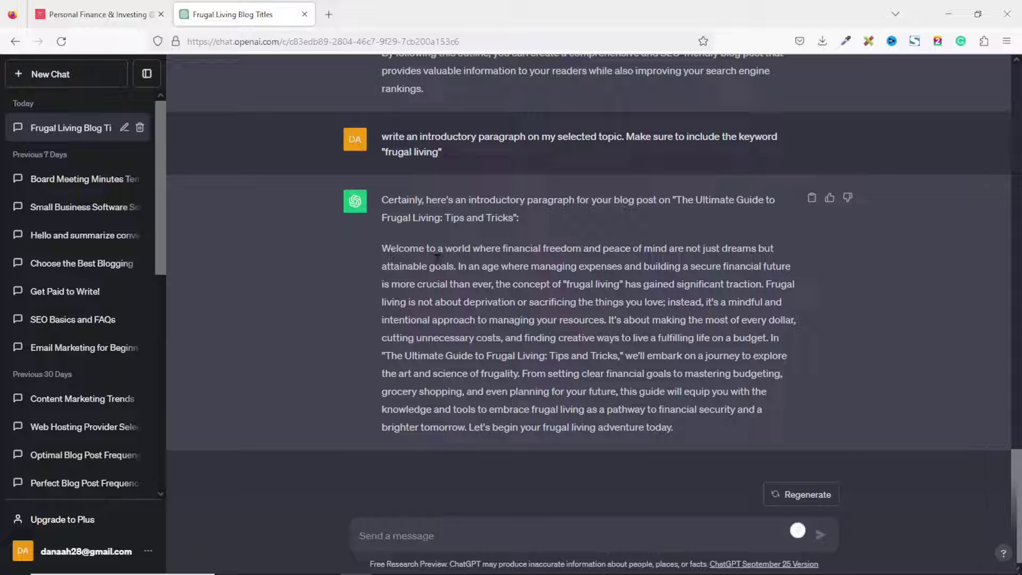
Select the generated introduction from 'In an age' to the end of the paragraph
{"action": "left_click_drag", "start_coordinate": [460, 265], "coordinate": [527, 297]}
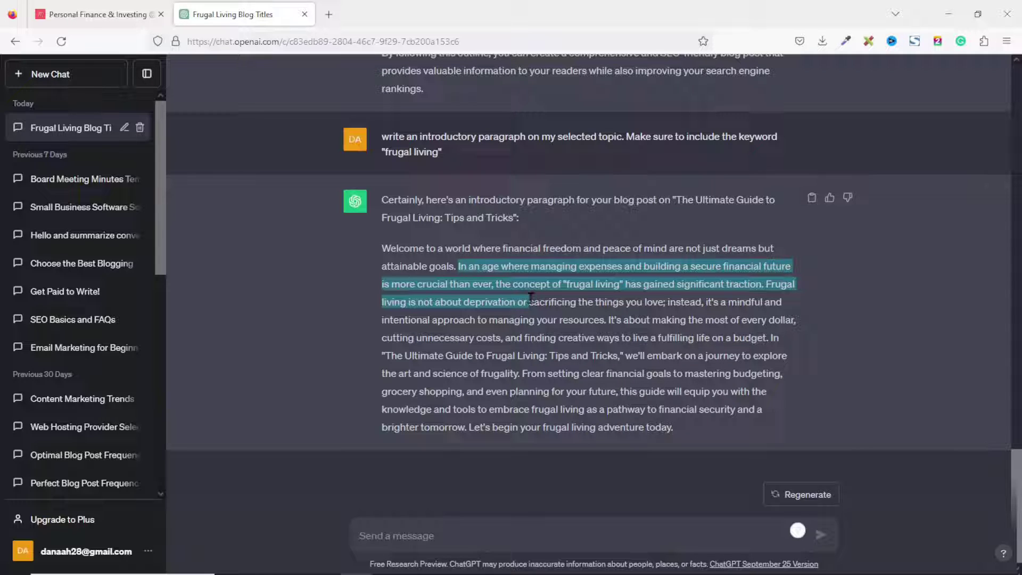
{"action": "left_click_drag", "start_coordinate": [531, 299], "coordinate": [684, 429]}
{"action": "key", "text": "ctrl+c"}
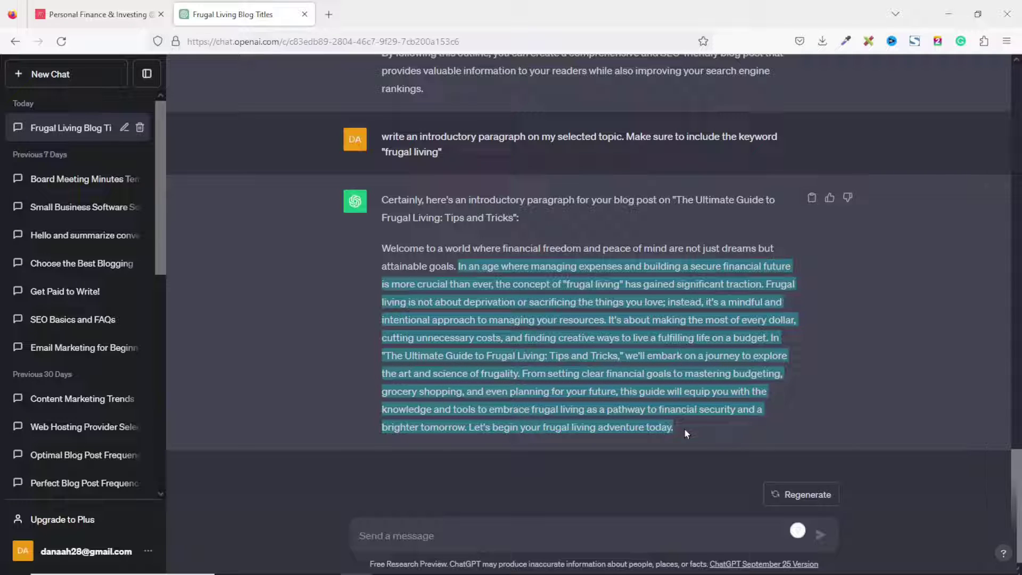
{"action": "right_click", "coordinate": [624, 316]}
Copy the introduction into Document1, matching its formatting, and split it into three paragraphs
{"action": "left_click", "coordinate": [628, 329]}
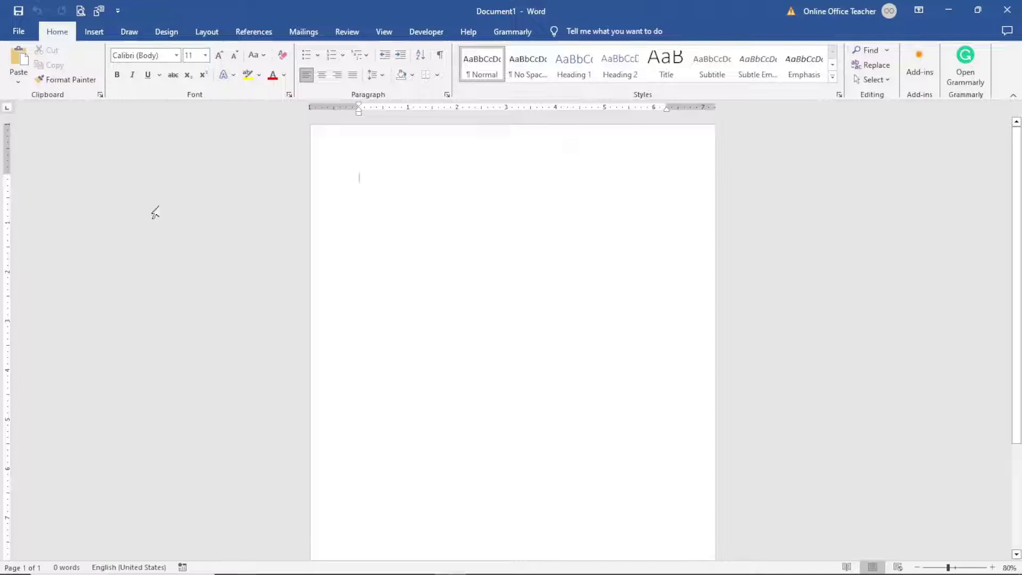
{"action": "left_click", "coordinate": [18, 83]}
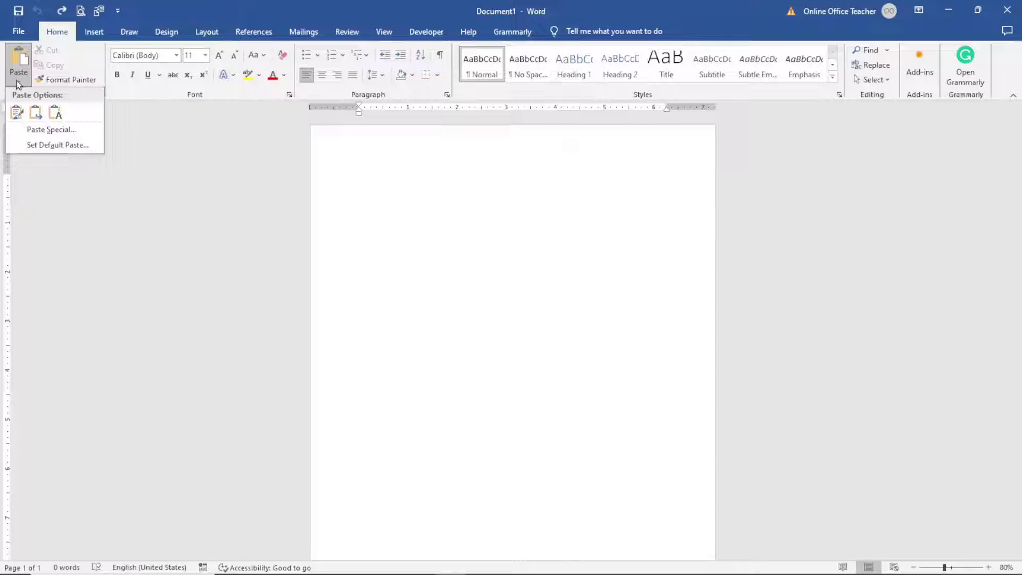
{"action": "left_click", "coordinate": [38, 116]}
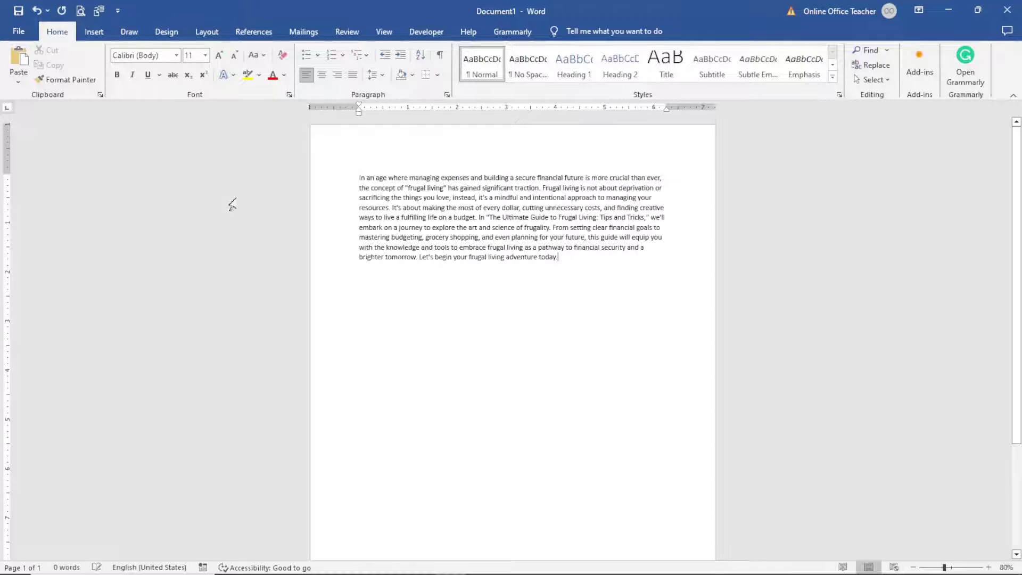
{"action": "left_click", "coordinate": [392, 207]}
{"action": "key", "text": "Return"}
{"action": "left_click", "coordinate": [479, 217]}
{"action": "key", "text": "Return"}
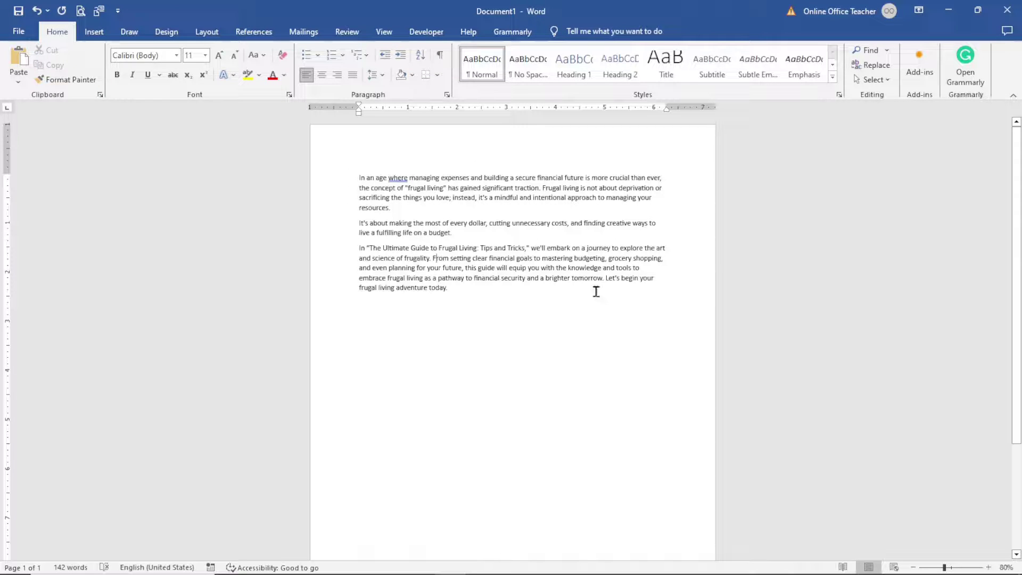
{"action": "key", "text": "Return"}
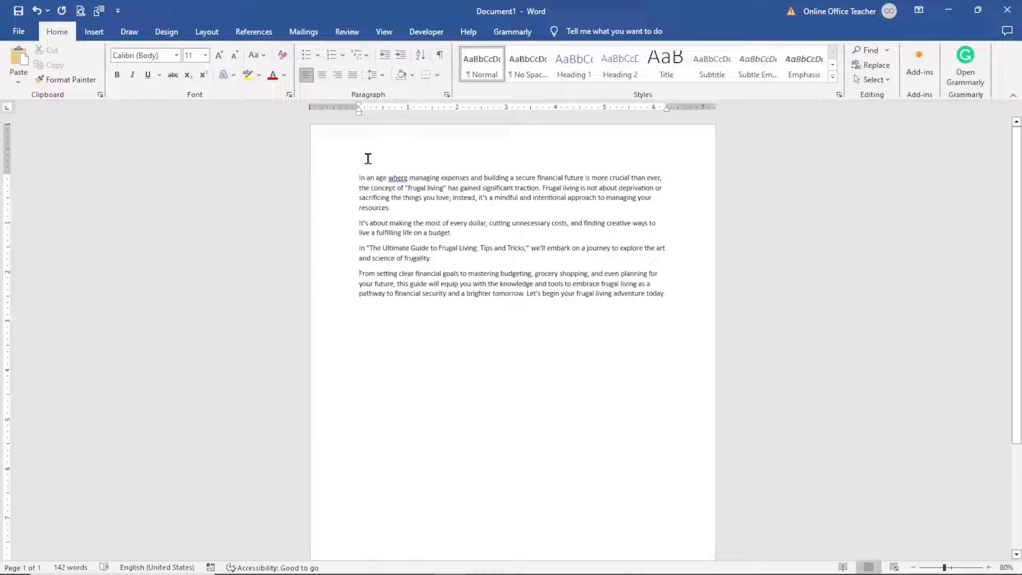
Paste the post title on its own line at the top of the document
{"action": "key", "text": "ctrl+Home"}
{"action": "type", "text": "The Ultimate Guide to Frugal Living: Tips and Tricks"}
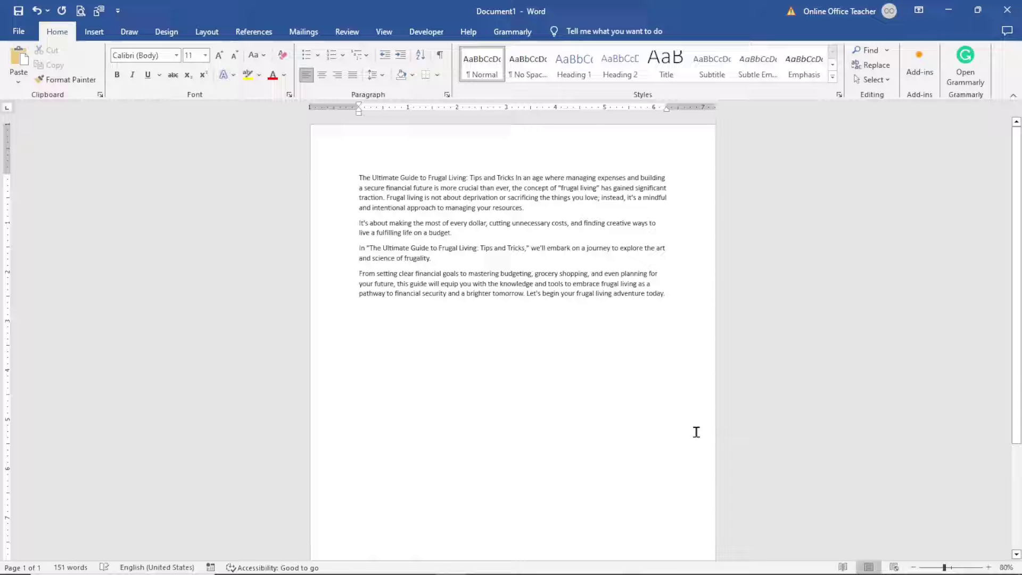
{"action": "key", "text": "Return"}
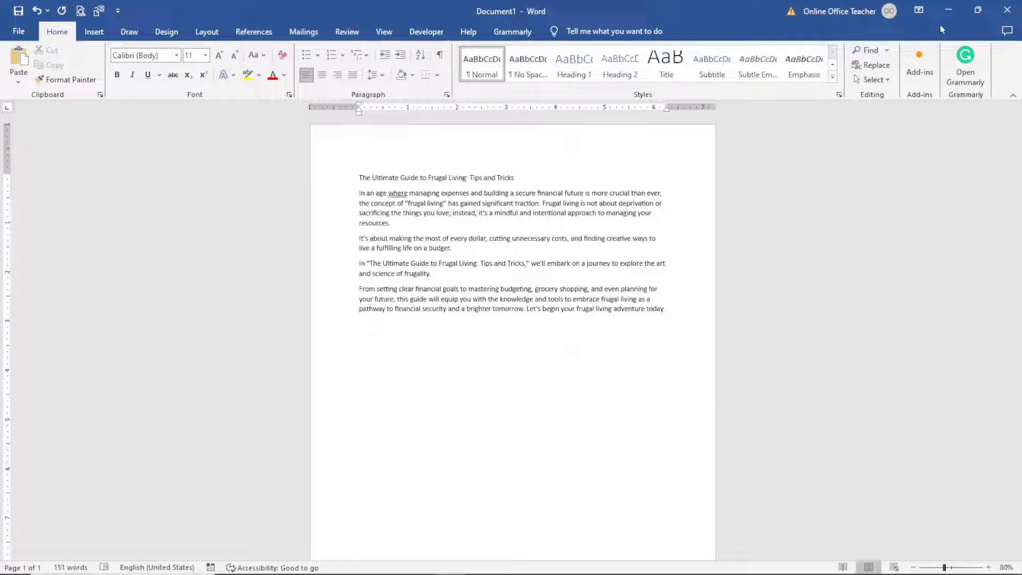
Copy the ChatGPT outline sections from Introduction through Conclusion for use in Word
{"action": "left_click", "coordinate": [949, 11]}
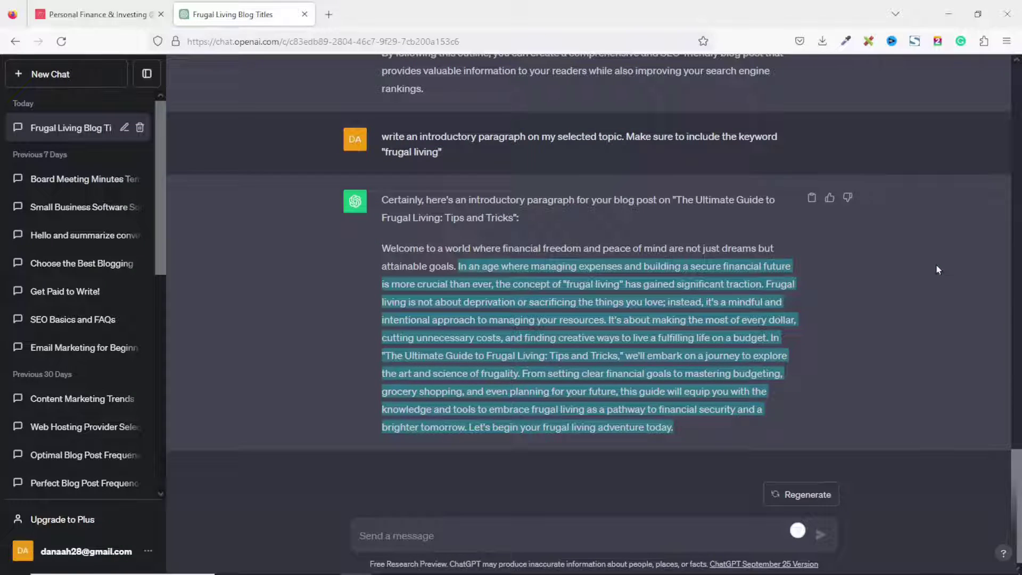
{"action": "key", "text": "alt+Tab"}
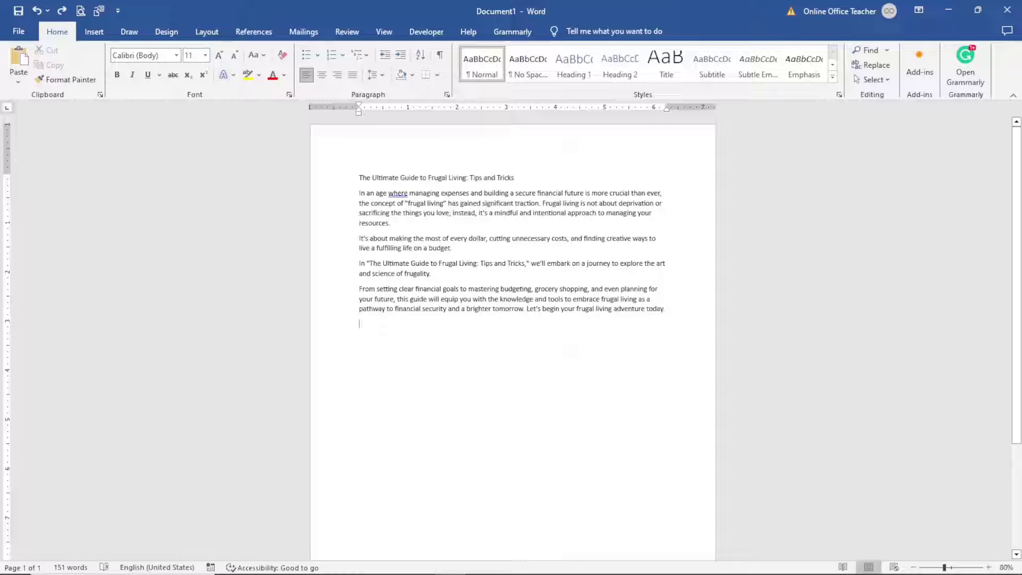
{"action": "key", "text": "alt+Tab"}
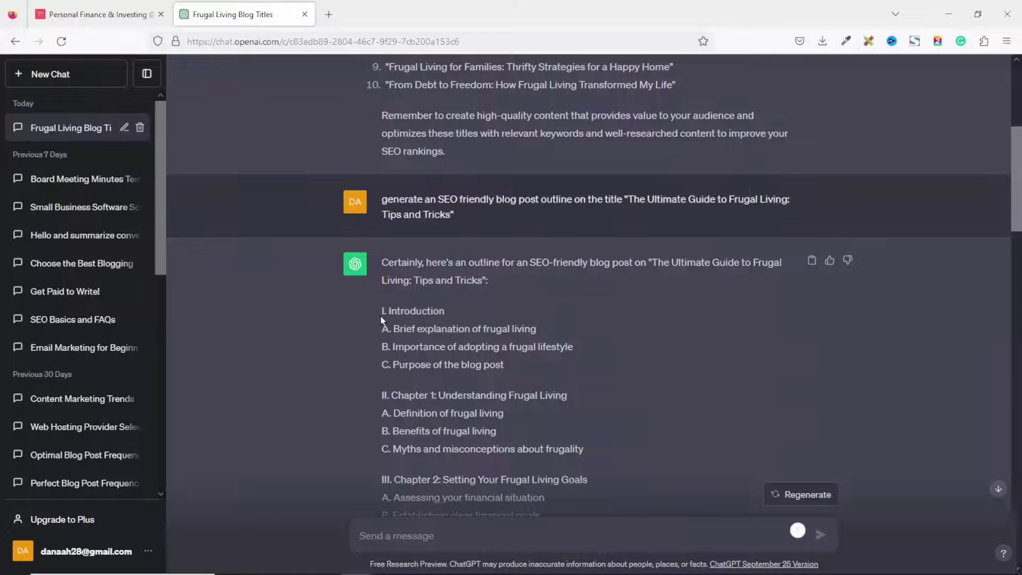
{"action": "left_click_drag", "start_coordinate": [382, 311], "coordinate": [606, 355]}
{"action": "right_click", "coordinate": [466, 216]}
{"action": "left_click", "coordinate": [521, 230]}
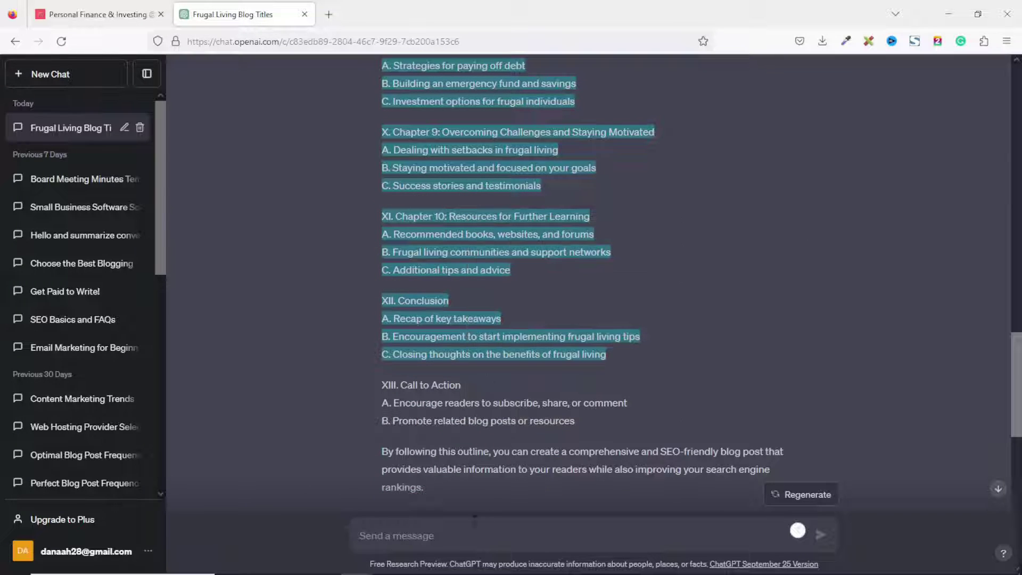
{"action": "left_click", "coordinate": [451, 562]}
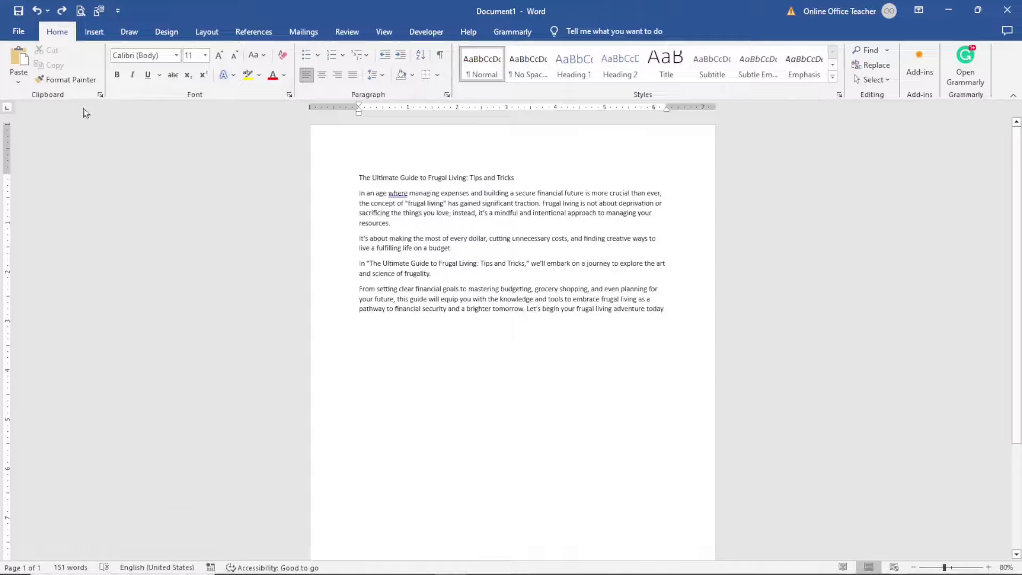
Paste the outline as plain text below the intro and delete the 'I. Introduction' line
{"action": "left_click", "coordinate": [18, 82]}
{"action": "left_click", "coordinate": [15, 120]}
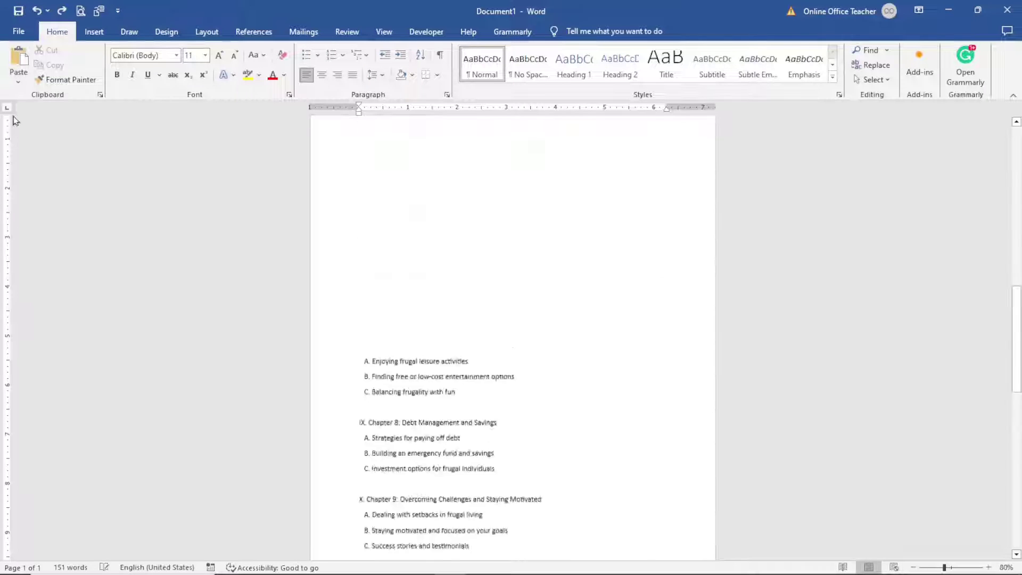
{"action": "scroll", "coordinate": [309, 376], "scroll_direction": "up", "scroll_amount": 20}
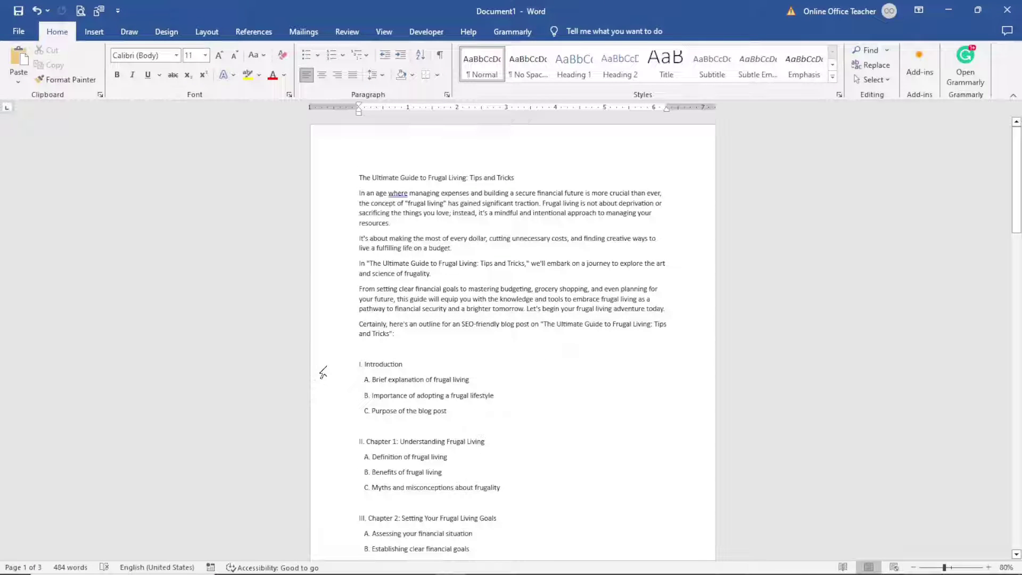
{"action": "left_click", "coordinate": [323, 373]}
{"action": "key", "text": "Delete"}
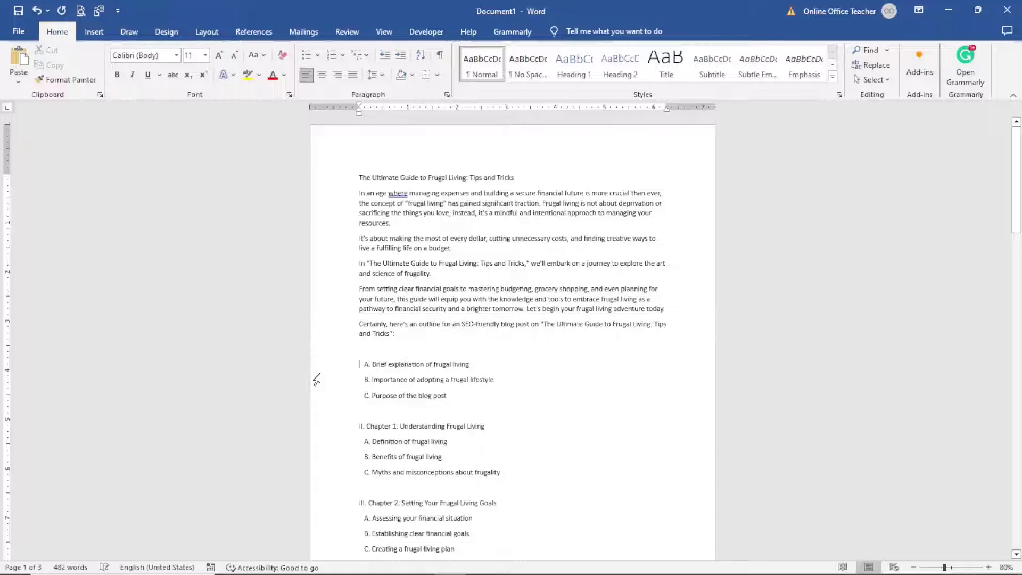
Add an 'Introduction' line above the opening paragraph and select the 'A. Brief explanation of frugal living' line
{"action": "left_click", "coordinate": [345, 182]}
{"action": "left_click", "coordinate": [367, 194]}
{"action": "left_click_drag", "start_coordinate": [341, 203], "coordinate": [341, 193]}
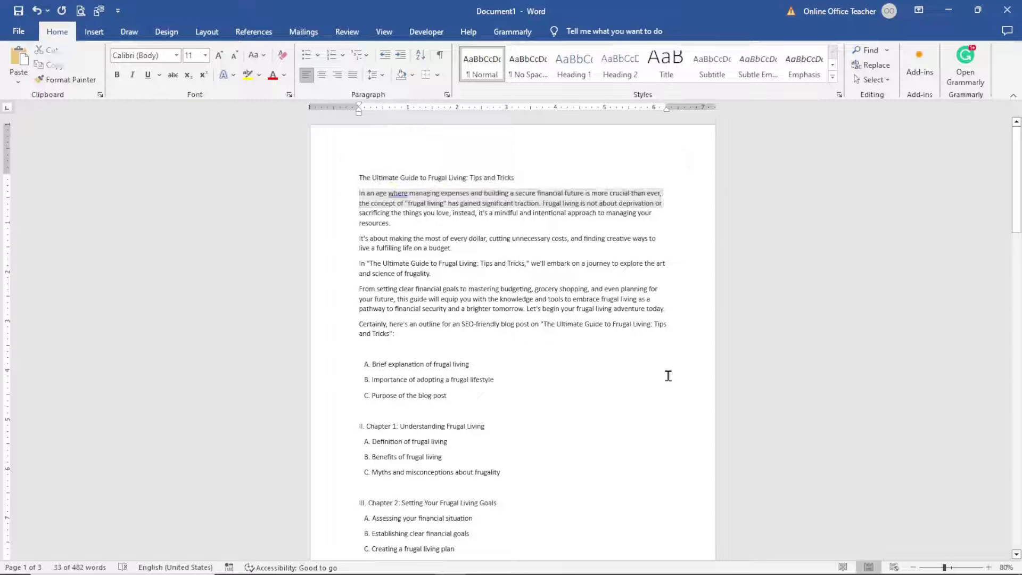
{"action": "key", "text": "ctrl+Home"}
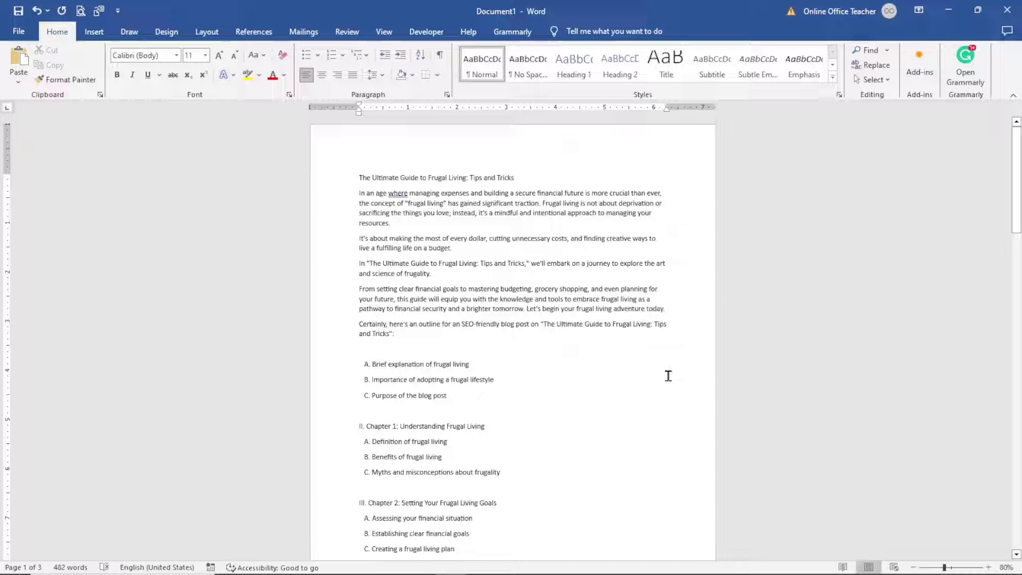
{"action": "type", "text": "introduc"}
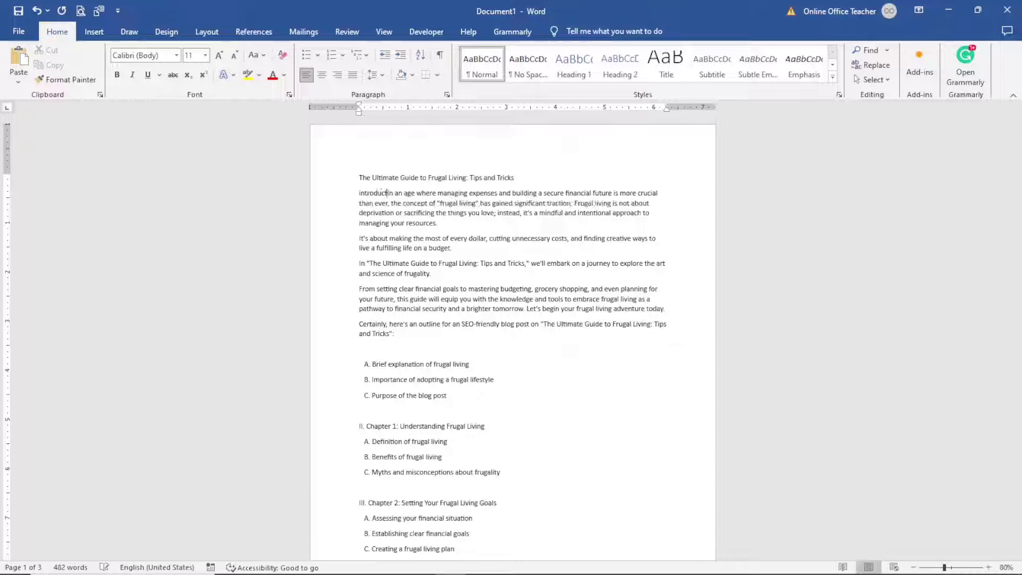
{"action": "type", "text": "t"}
{"action": "key", "text": "Return"}
{"action": "left_click_drag", "start_coordinate": [472, 380], "coordinate": [362, 381]}
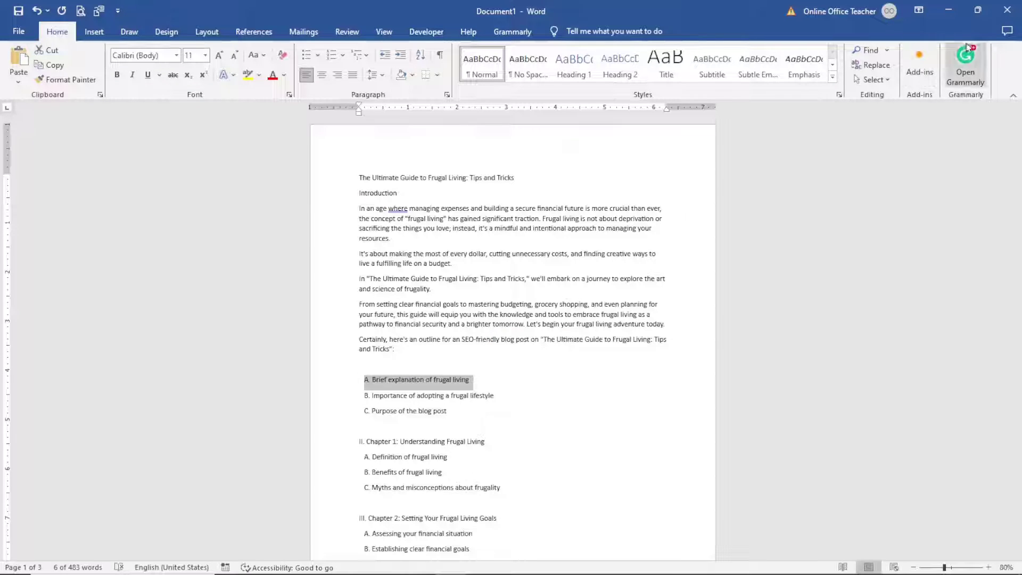
{"action": "left_click", "coordinate": [949, 10]}
{"action": "scroll", "coordinate": [920, 202], "scroll_direction": "down", "scroll_amount": 1}
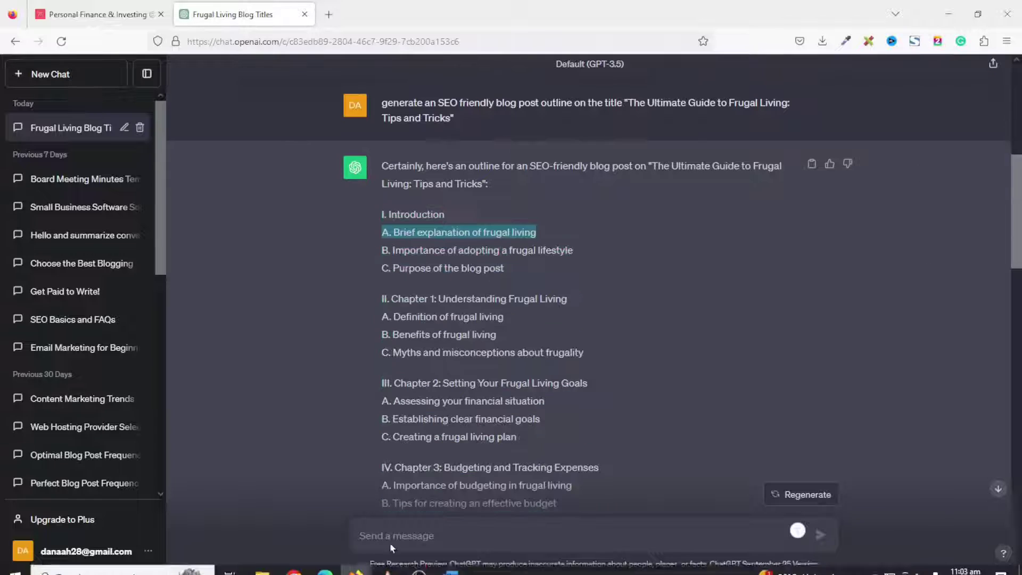
Ask ChatGPT to expand 'A. Brief explanation of frugal living' to 50 words
{"action": "left_click", "coordinate": [425, 514]}
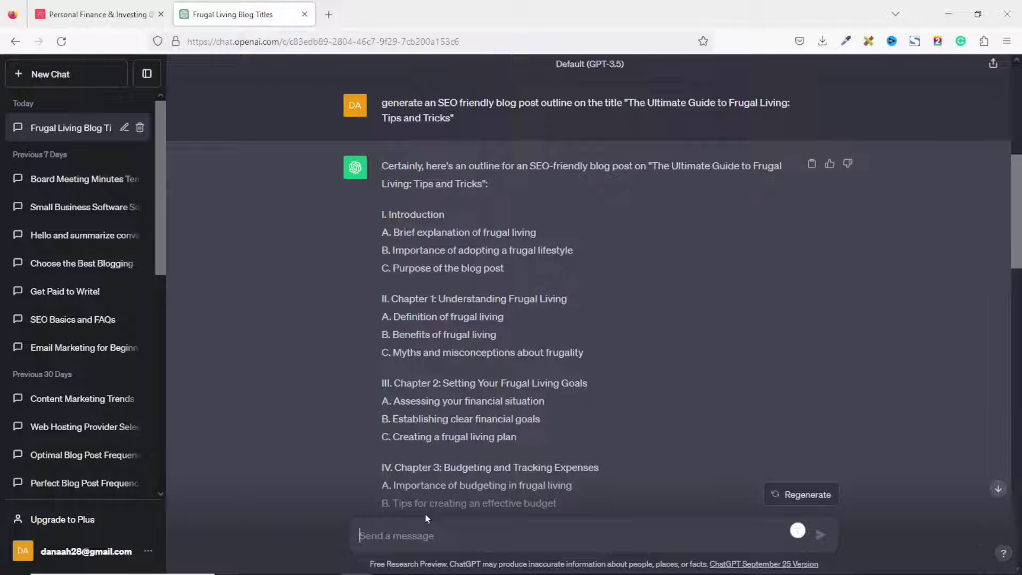
{"action": "type", "text": "expand"}
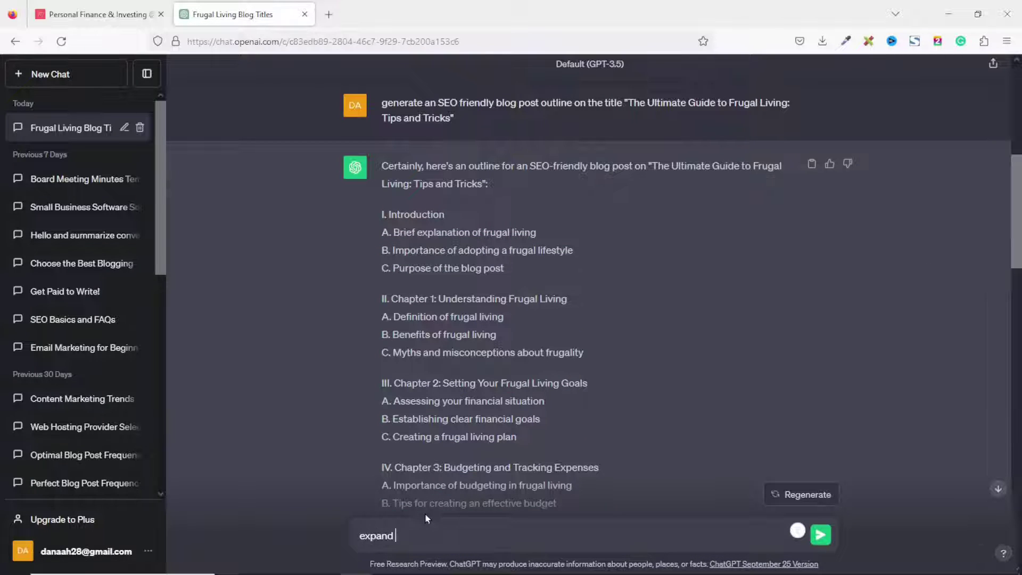
{"action": "key", "text": "ctrl+v"}
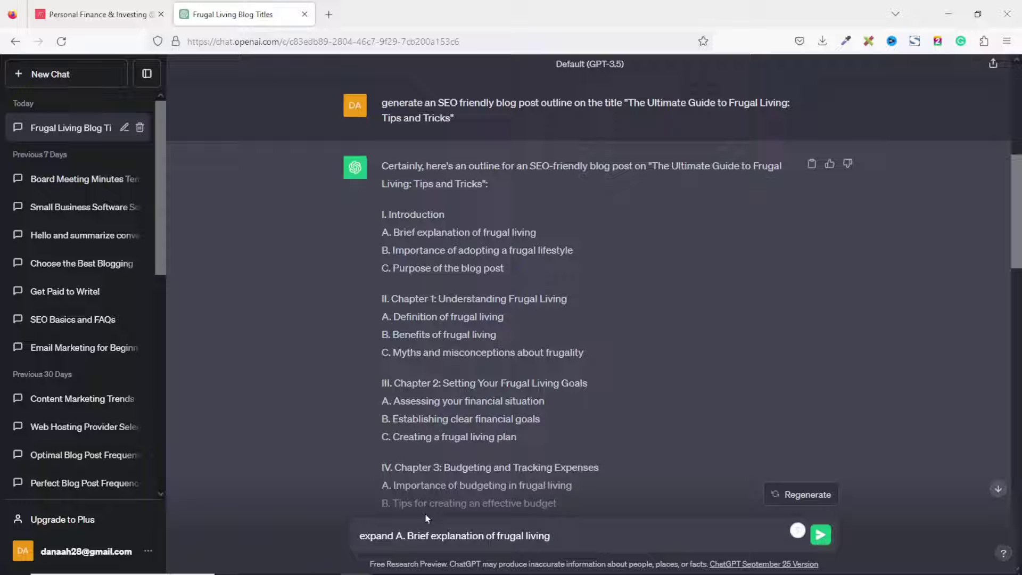
{"action": "type", "text": "to 50 words"}
{"action": "key", "text": "Return"}
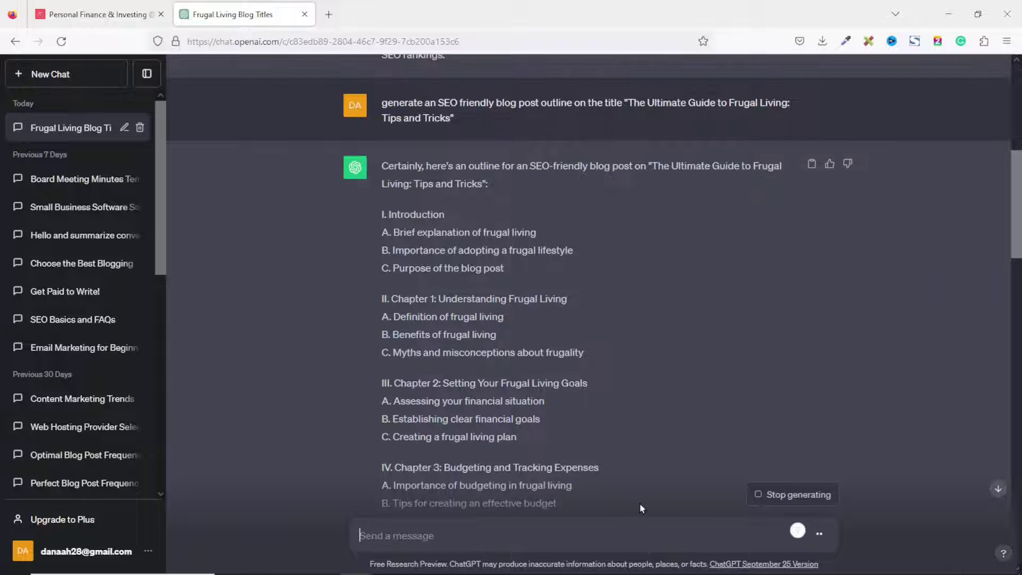
{"action": "left_click", "coordinate": [998, 490]}
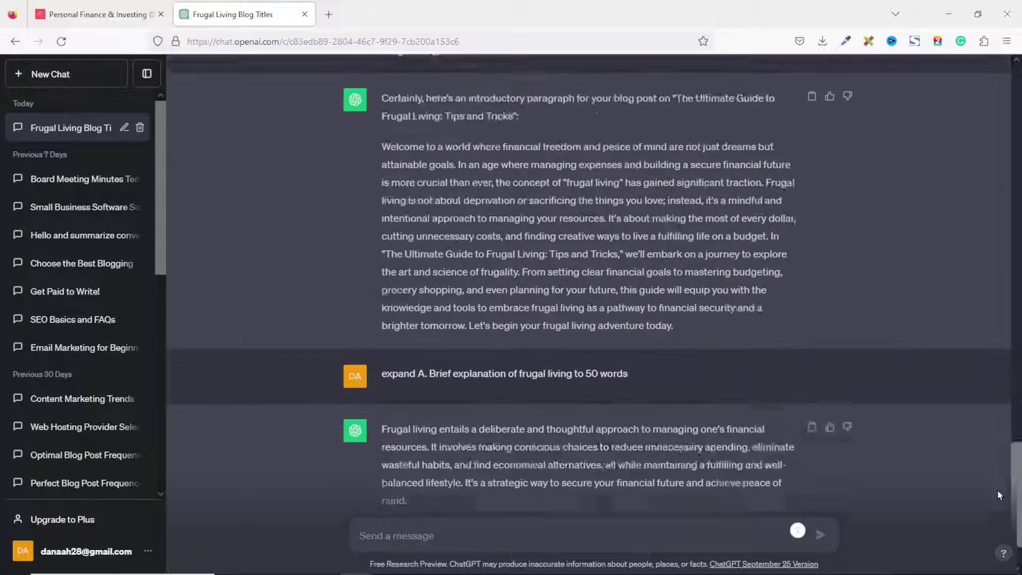
Select the 50-word reply and return to Word, positioned after the 'A.' prefix
{"action": "left_click_drag", "start_coordinate": [385, 354], "coordinate": [456, 387]}
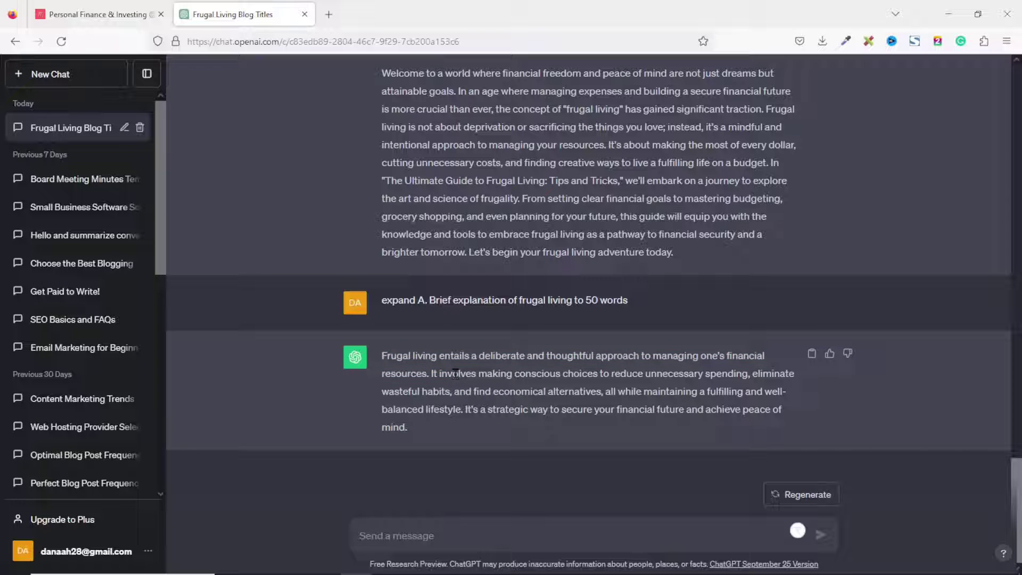
{"action": "triple_click", "coordinate": [456, 373]}
{"action": "key", "text": "ctrl+c"}
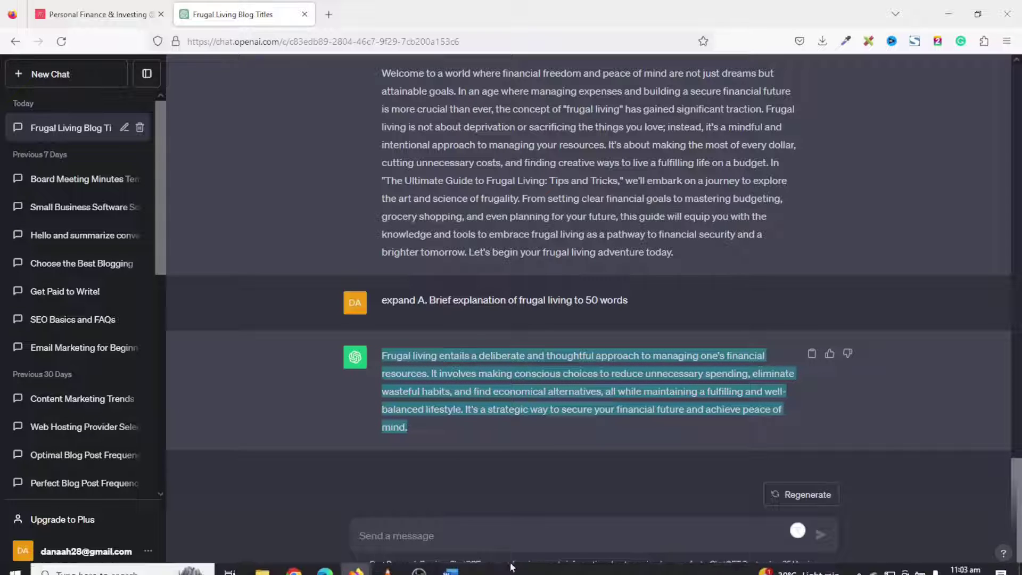
{"action": "key", "text": "alt+Tab"}
{"action": "left_click", "coordinate": [372, 383]}
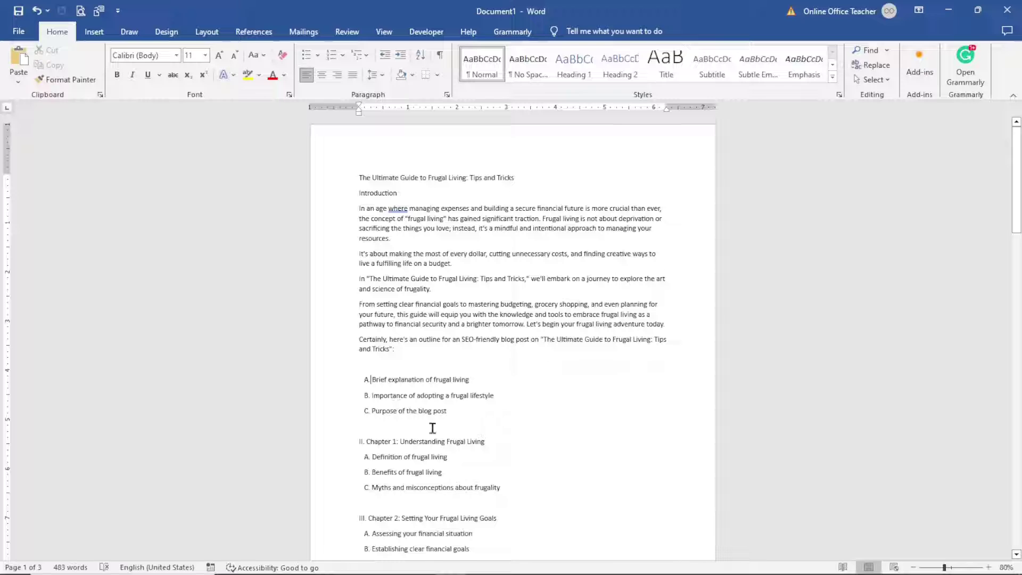
Remove the 'A.' prefix and paste the 50-word explanation as plain text beneath that line
{"action": "key", "text": "BackSpace"}
{"action": "key", "text": "BackSpace"}
{"action": "key", "text": "BackSpace"}
{"action": "key", "text": "BackSpace"}
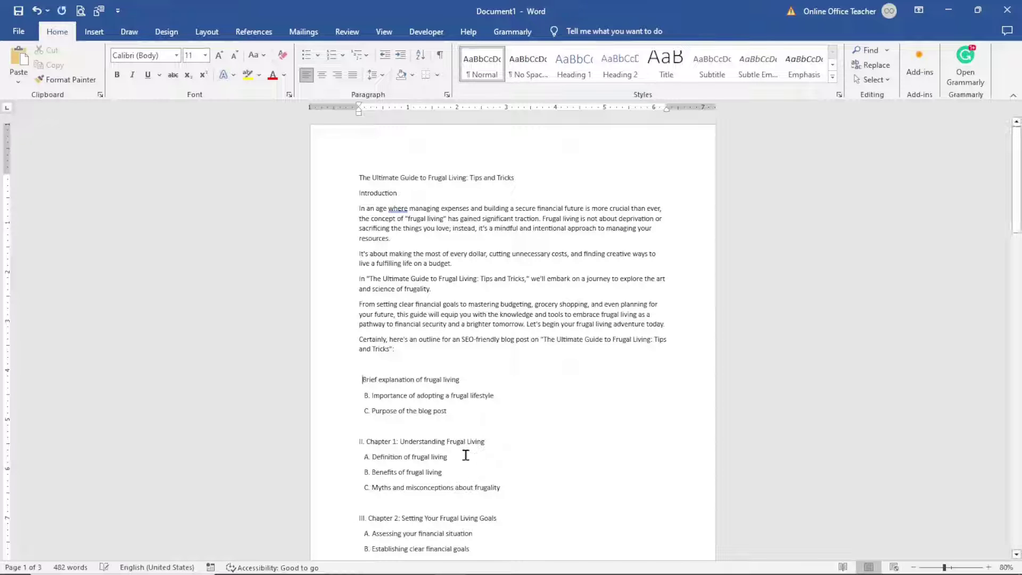
{"action": "left_click", "coordinate": [478, 363]}
{"action": "key", "text": "Return"}
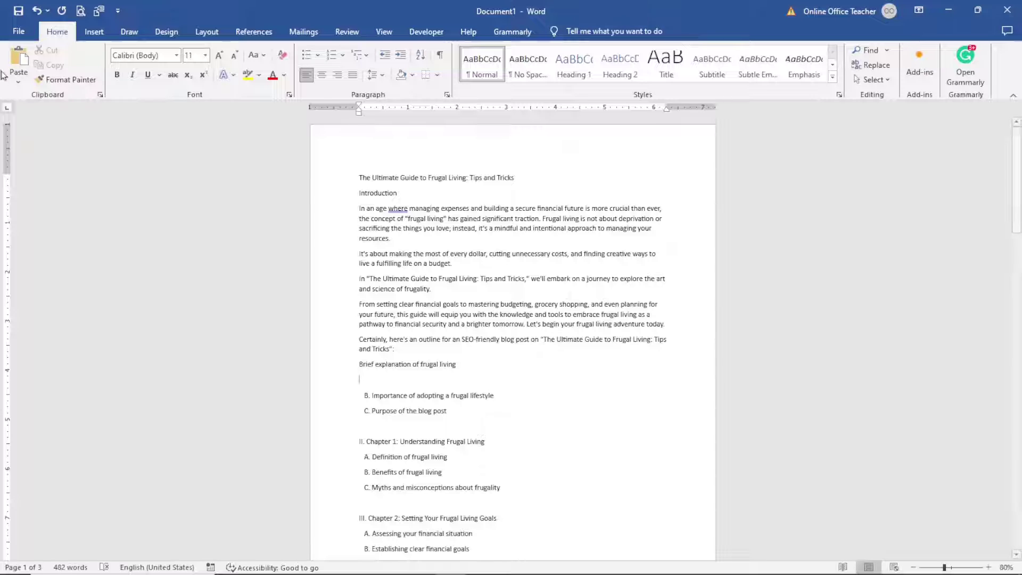
{"action": "left_click", "coordinate": [18, 82]}
{"action": "left_click", "coordinate": [17, 115]}
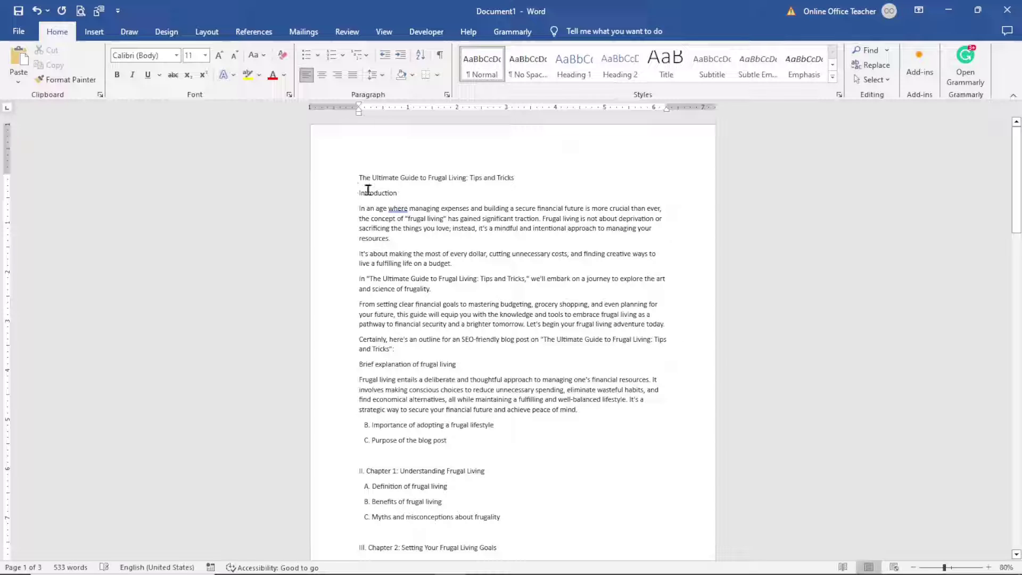
Apply Heading 2 to 'Introduction' and 'Brief explanation of frugal living'
{"action": "left_click", "coordinate": [619, 68]}
{"action": "left_click", "coordinate": [392, 361]}
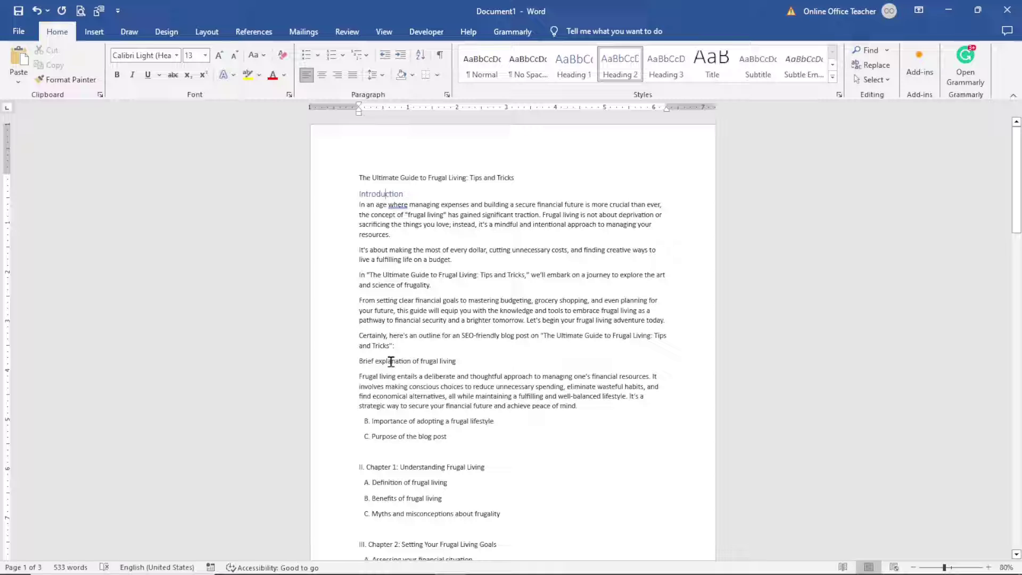
{"action": "left_click", "coordinate": [620, 68]}
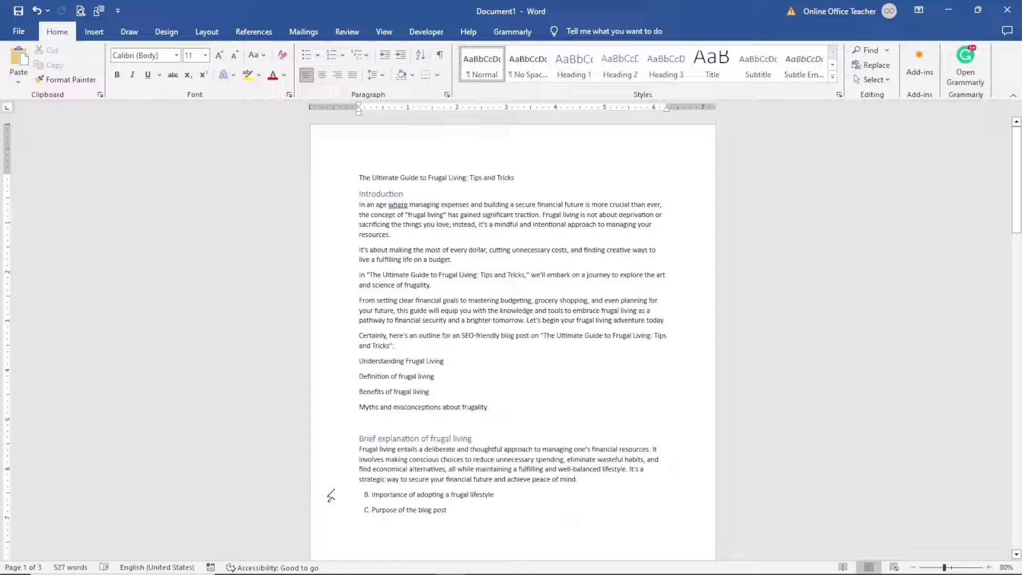
Delete outline lines B and C and select the 'Understanding Frugal Living' line
{"action": "left_click_drag", "start_coordinate": [479, 511], "coordinate": [337, 502]}
{"action": "key", "text": "Delete"}
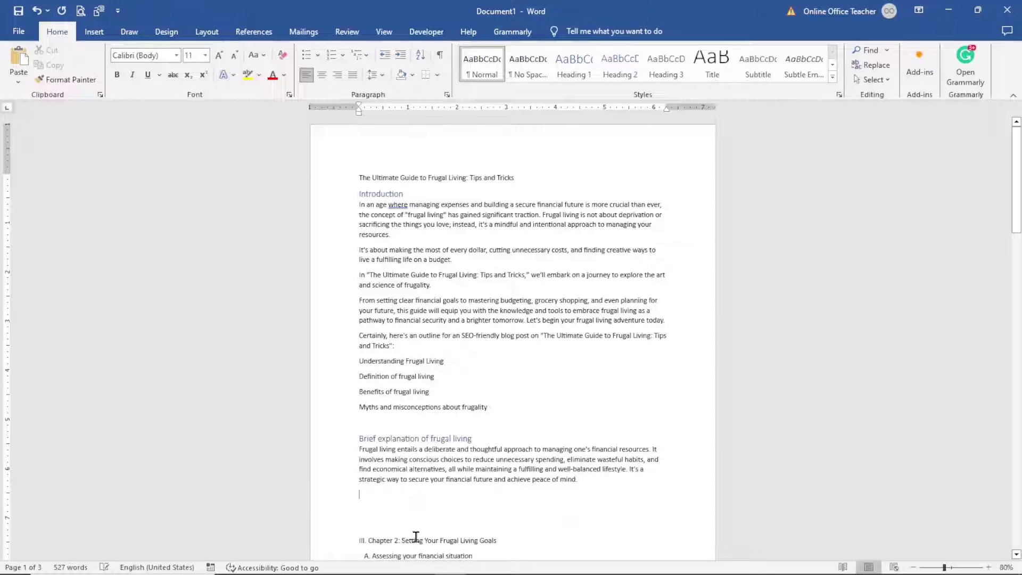
{"action": "left_click_drag", "start_coordinate": [358, 362], "coordinate": [497, 414]}
{"action": "left_click", "coordinate": [393, 366]}
{"action": "left_click", "coordinate": [331, 365]}
{"action": "key", "text": "ctrl+c"}
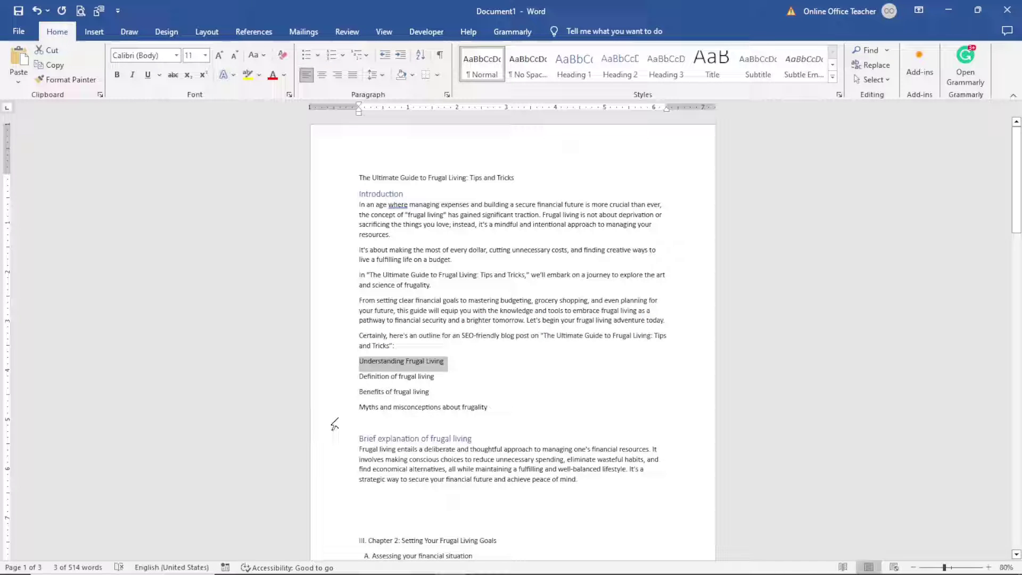
{"action": "left_click", "coordinate": [944, 16]}
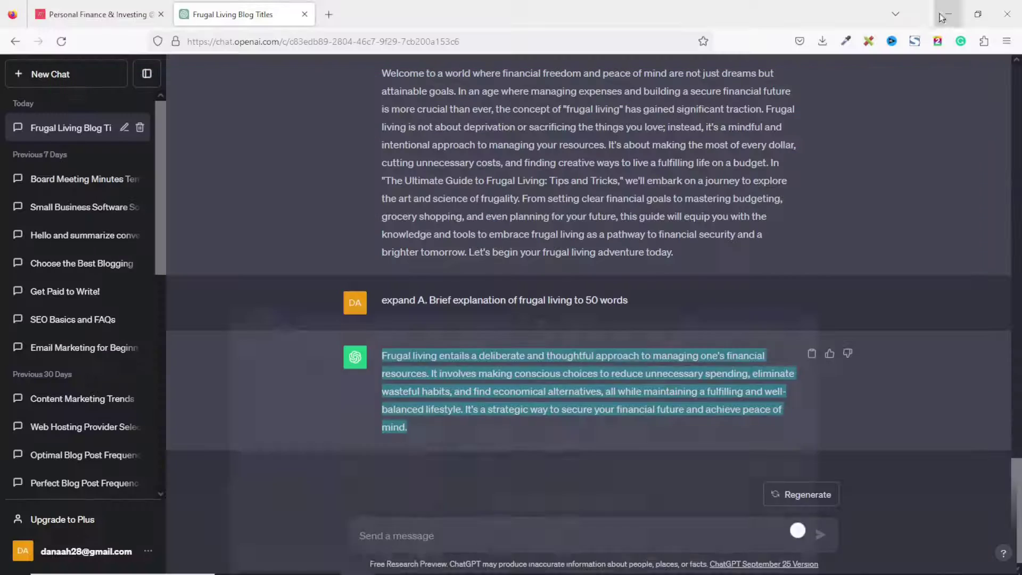
Ask ChatGPT to expand 'Understanding Frugal Living' to 50 words and copy the reply
{"action": "left_click", "coordinate": [478, 531]}
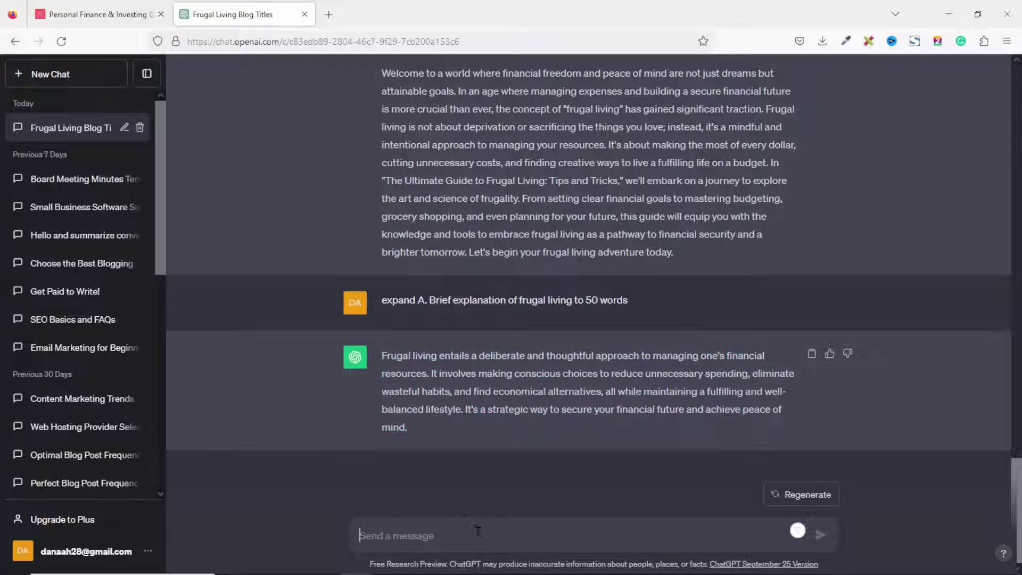
{"action": "type", "text": "expan"}
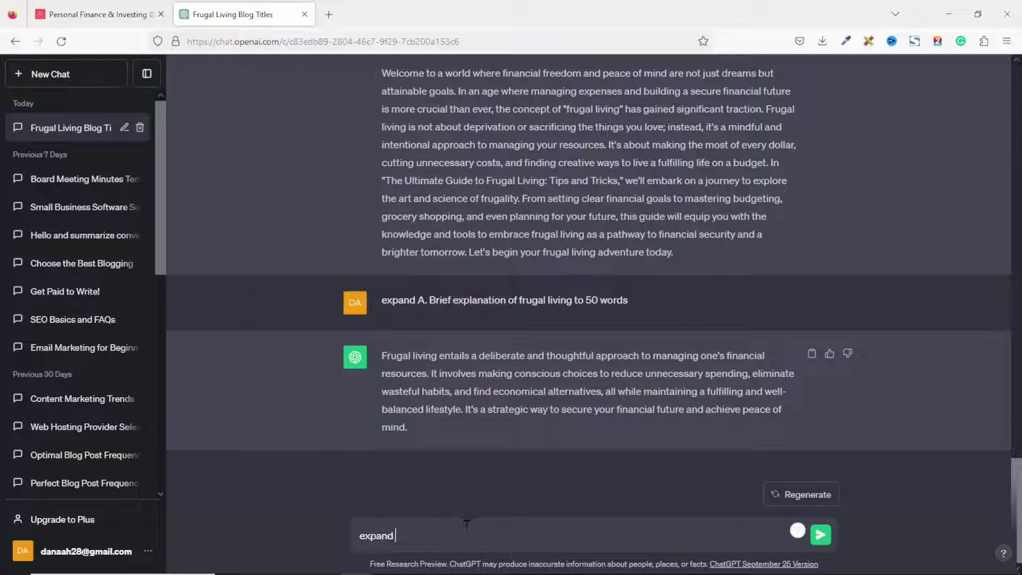
{"action": "type", "text": "d"}
{"action": "key", "text": "ctrl+v"}
{"action": "type", "text": "to"}
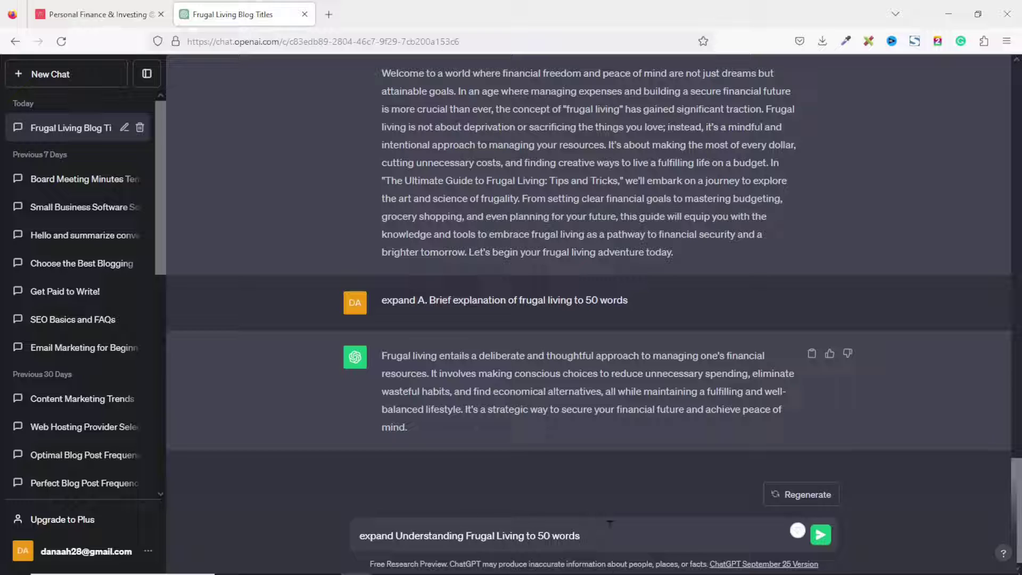
{"action": "key", "text": "Return"}
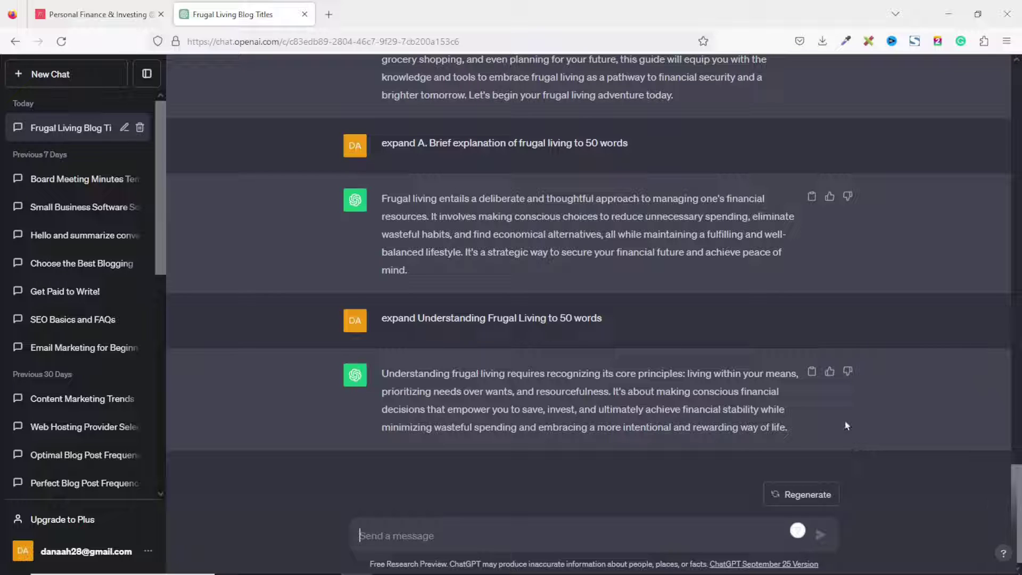
{"action": "left_click", "coordinate": [813, 373]}
{"action": "key", "text": "alt+Tab"}
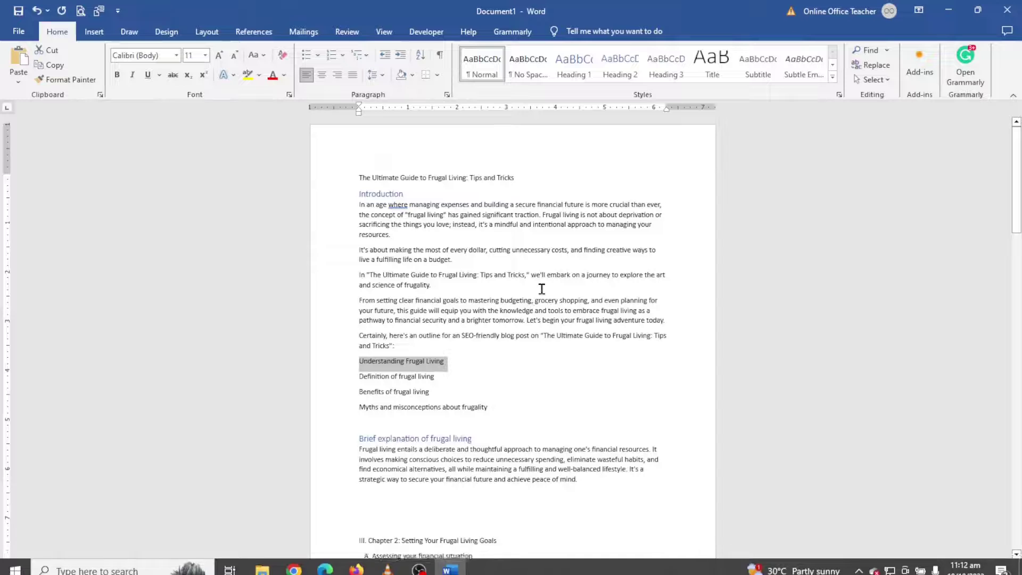
Paste the expansion under 'Understanding Frugal Living', split it into two paragraphs, and make the title Heading 2
{"action": "left_click", "coordinate": [446, 362]}
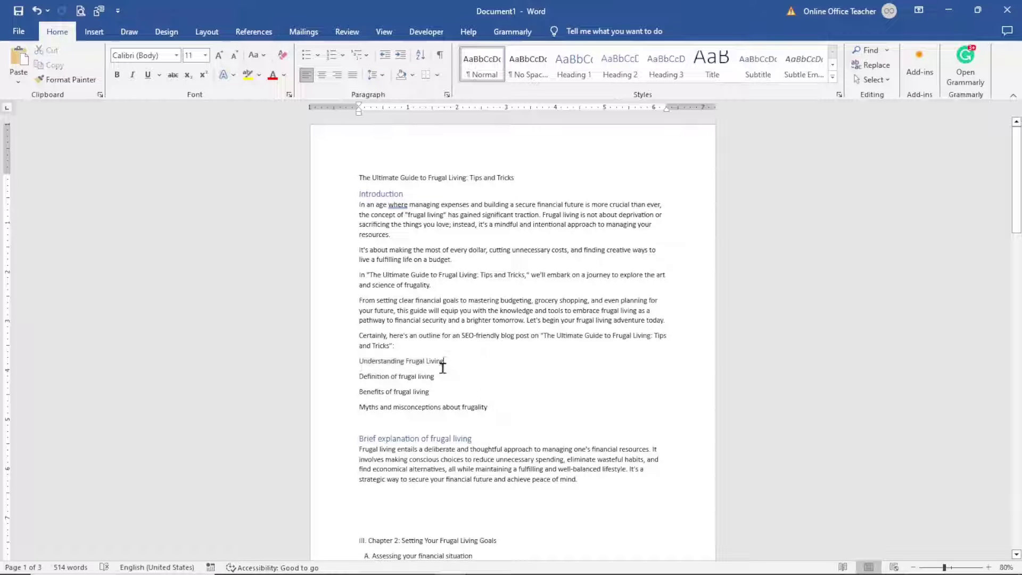
{"action": "key", "text": "Return"}
{"action": "left_click", "coordinate": [18, 82]}
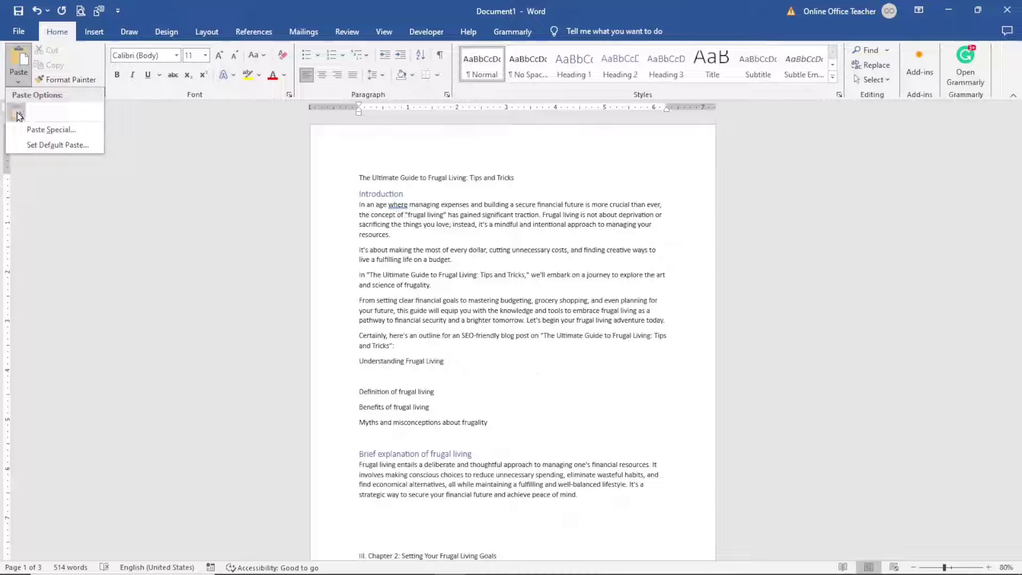
{"action": "left_click", "coordinate": [17, 112]}
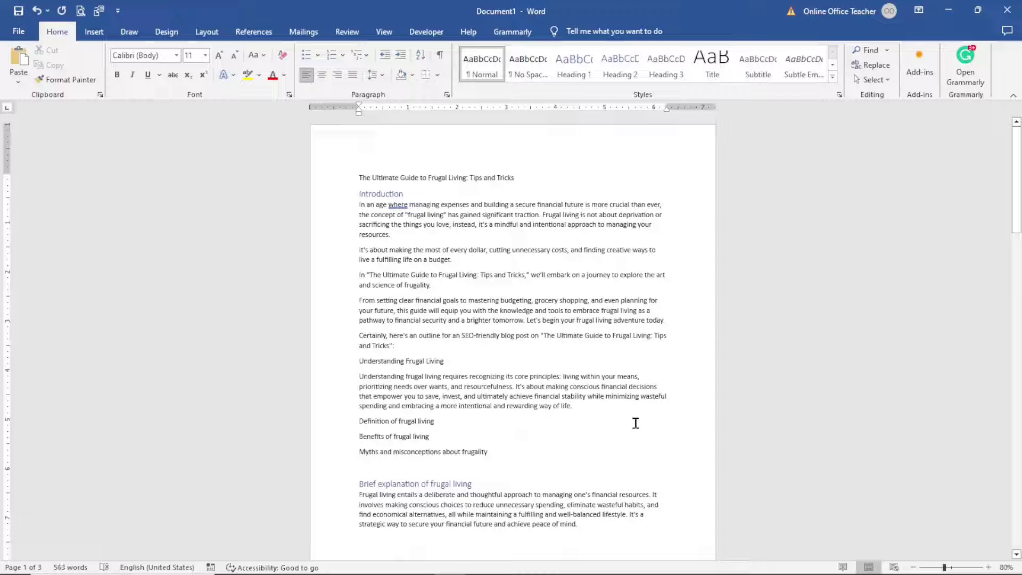
{"action": "left_click", "coordinate": [516, 387]}
{"action": "key", "text": "Return"}
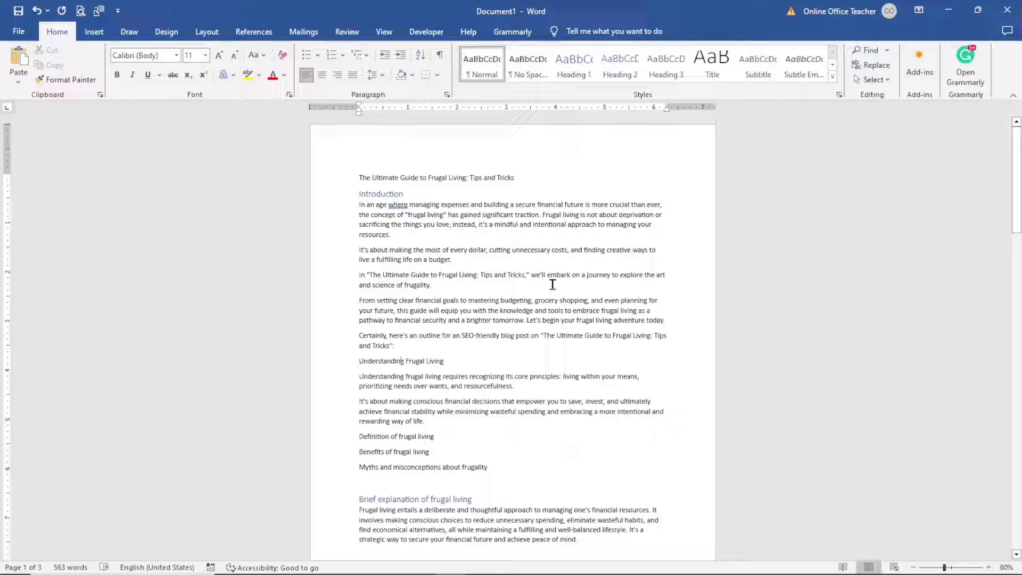
{"action": "left_click", "coordinate": [621, 63]}
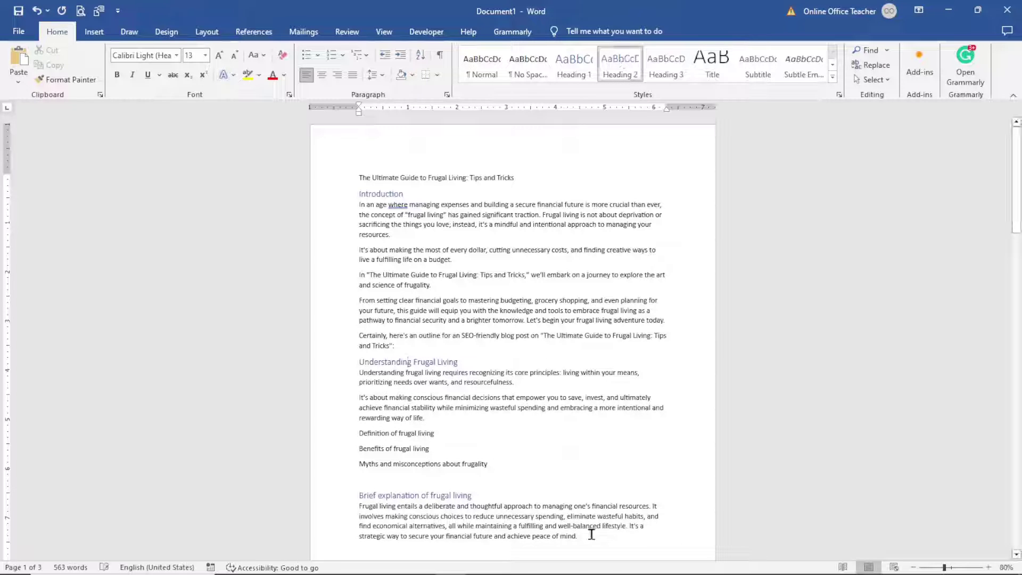
Move the Brief explanation section below it as Heading 3 and select 'Definition of frugal living'
{"action": "left_click_drag", "start_coordinate": [595, 533], "coordinate": [515, 516]}
{"action": "left_click_drag", "start_coordinate": [388, 528], "coordinate": [355, 445]}
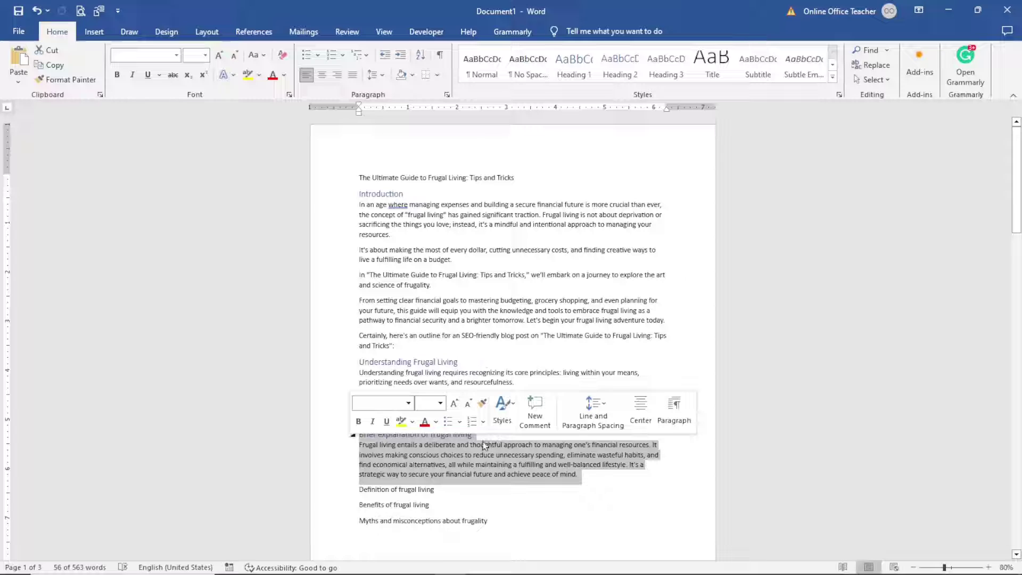
{"action": "left_click", "coordinate": [459, 476]}
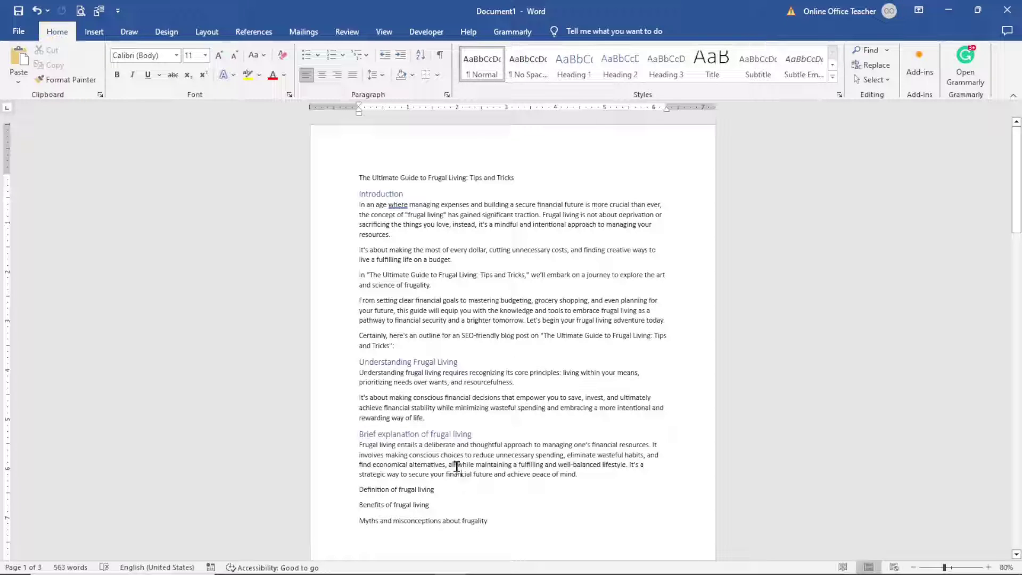
{"action": "left_click", "coordinate": [406, 435]}
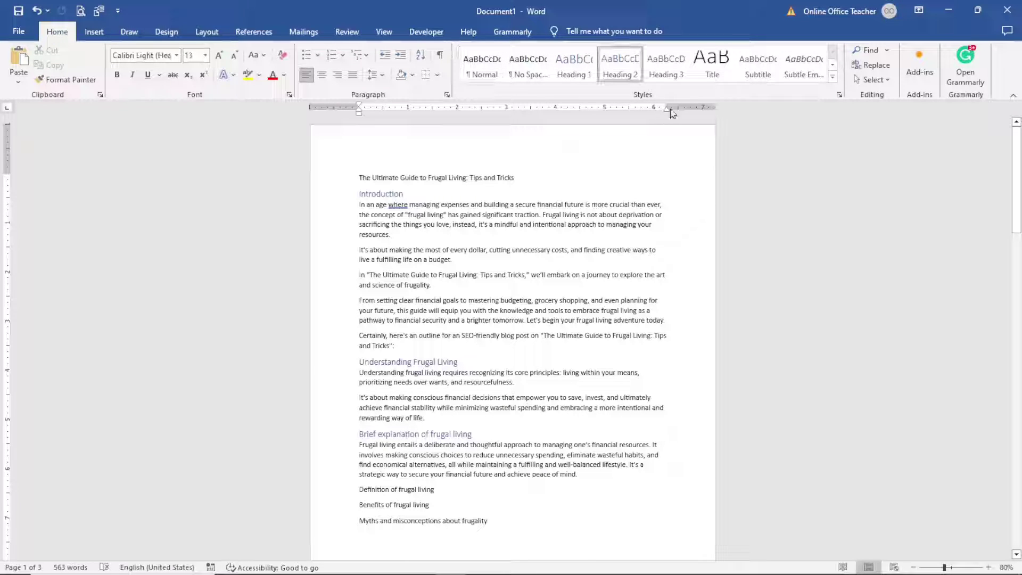
{"action": "left_click", "coordinate": [666, 65]}
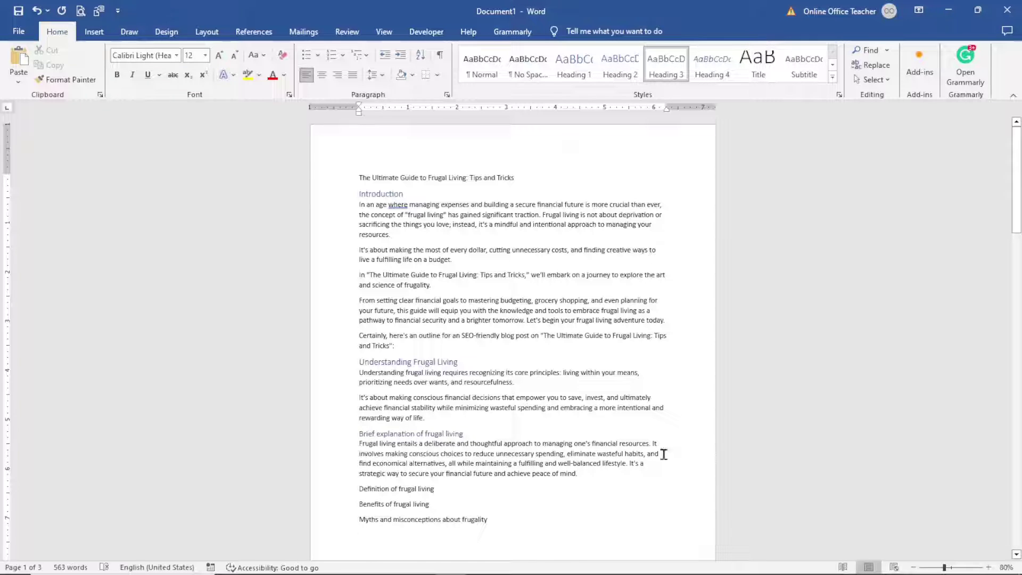
{"action": "scroll", "coordinate": [689, 423], "scroll_direction": "down", "scroll_amount": 8}
{"action": "left_click", "coordinate": [333, 253]}
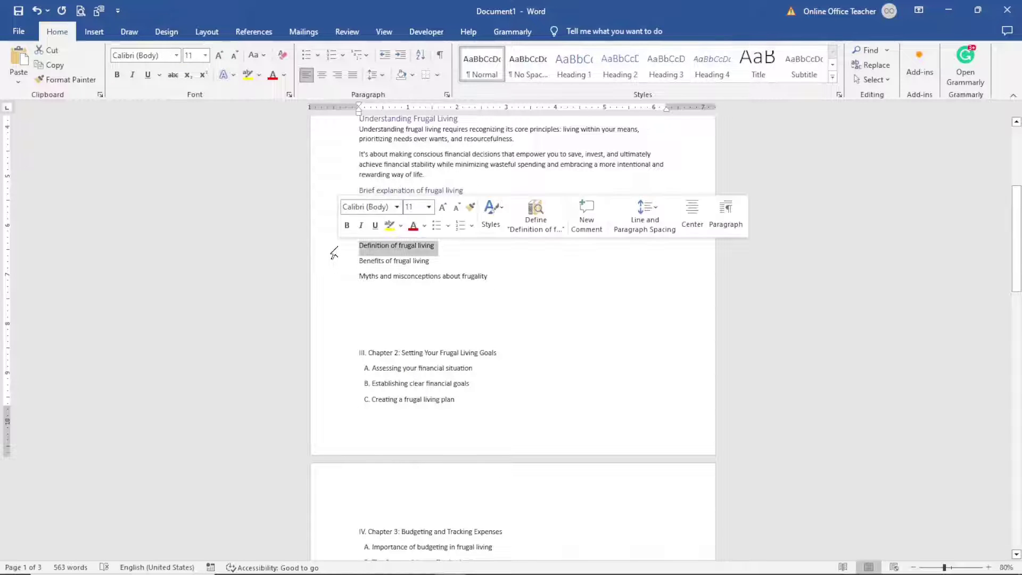
{"action": "left_click", "coordinate": [949, 9]}
Ask ChatGPT to expand 'Definition of frugal living' to 50 words and copy the reply
{"action": "type", "text": "expand"}
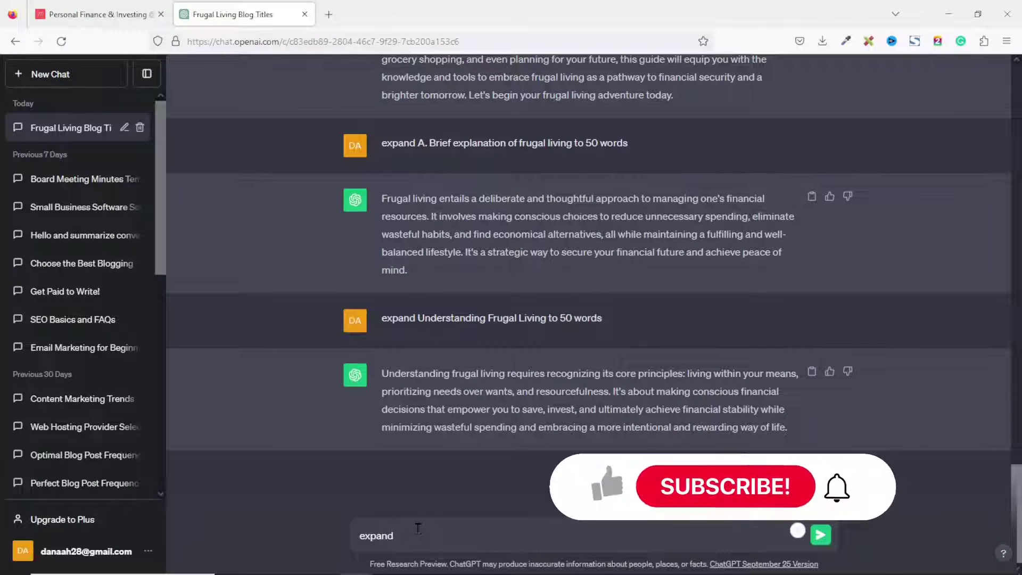
{"action": "key", "text": "ctrl+v"}
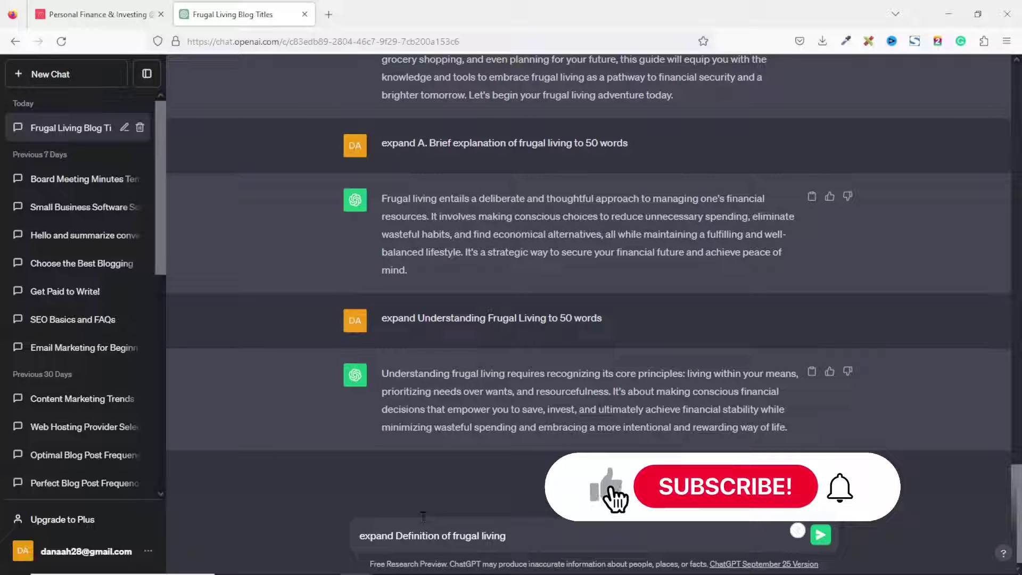
{"action": "type", "text": "to 50 words"}
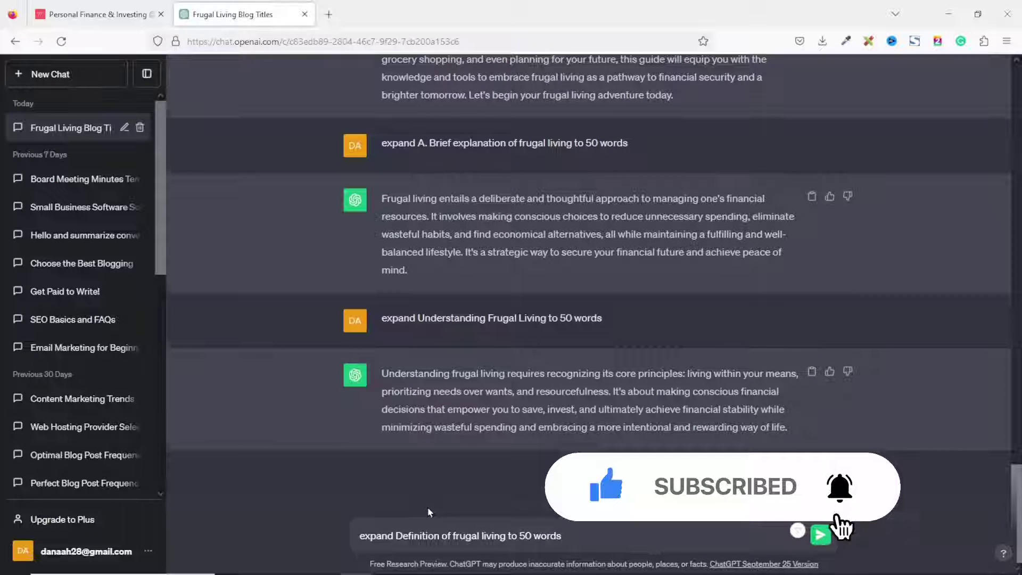
{"action": "key", "text": "Return"}
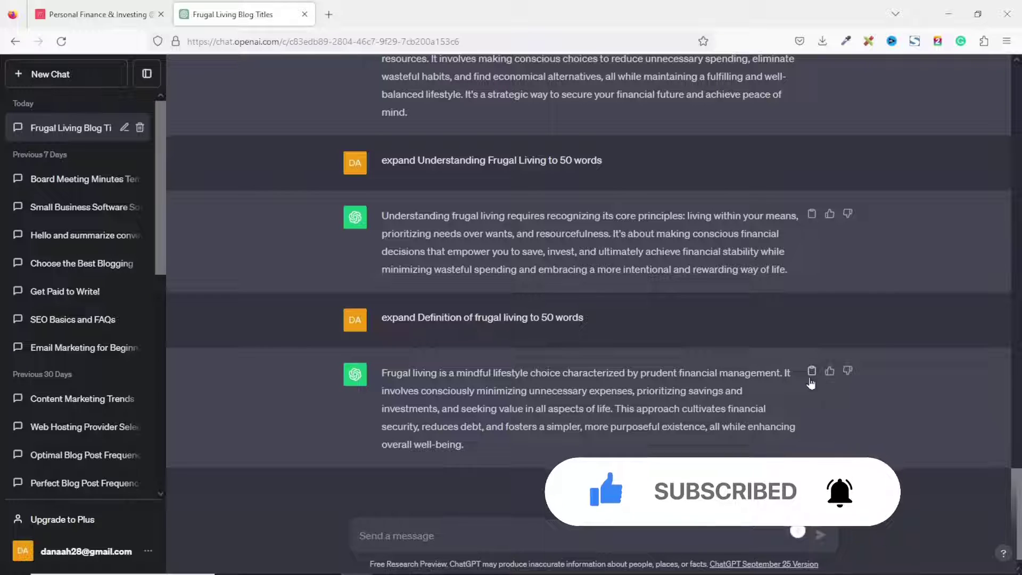
{"action": "left_click", "coordinate": [812, 352]}
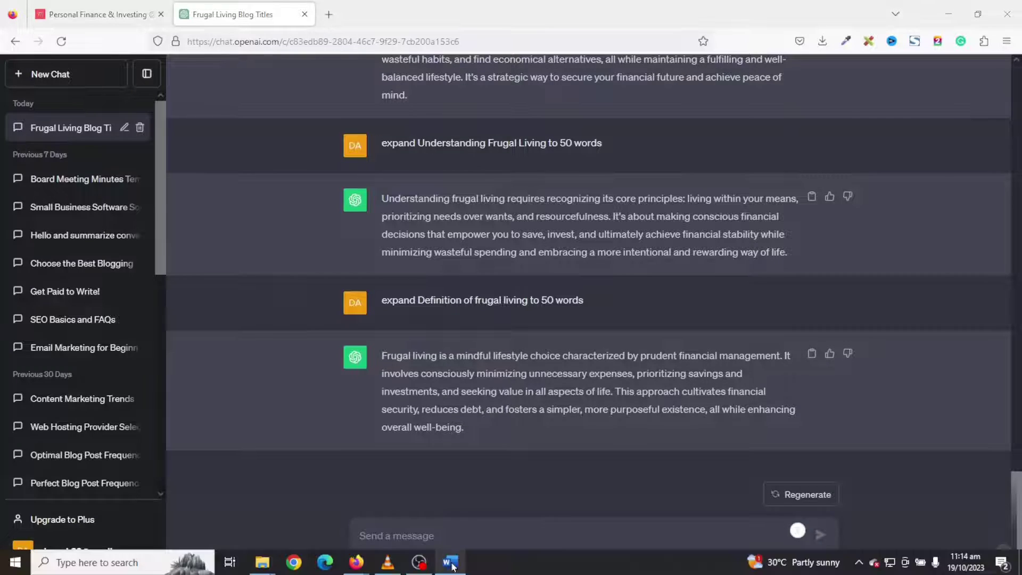
{"action": "key", "text": "alt+Tab"}
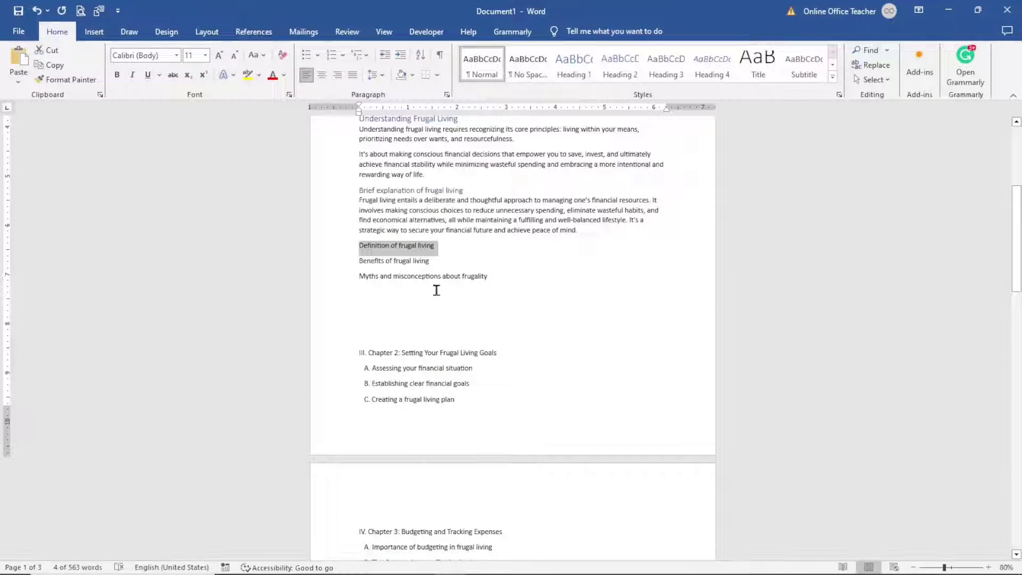
Paste the 50-word definition as plain text on a new line below 'Definition of frugal living'
{"action": "left_click", "coordinate": [467, 245]}
{"action": "key", "text": "Return"}
{"action": "left_click", "coordinate": [20, 78]}
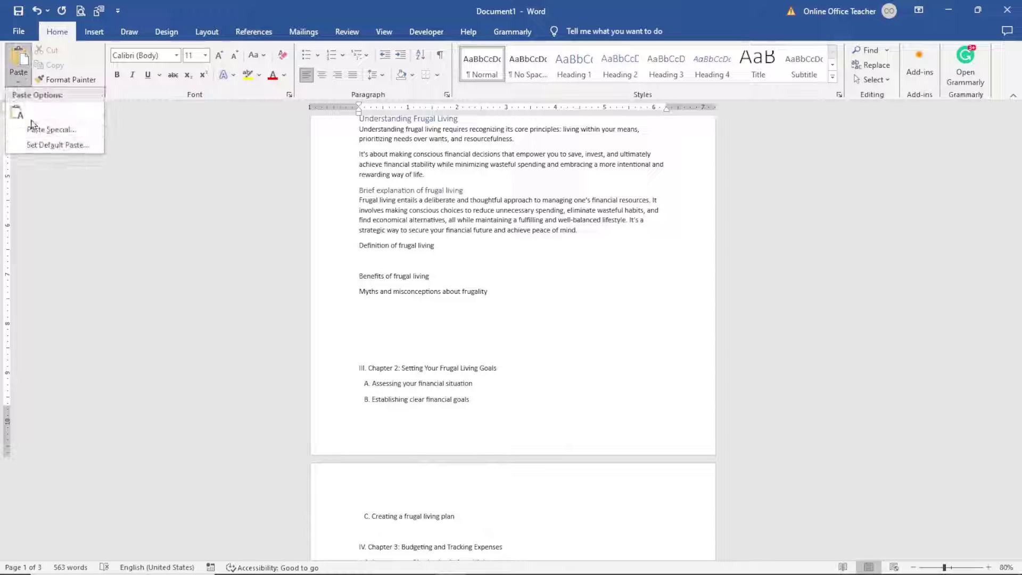
{"action": "left_click", "coordinate": [18, 114]}
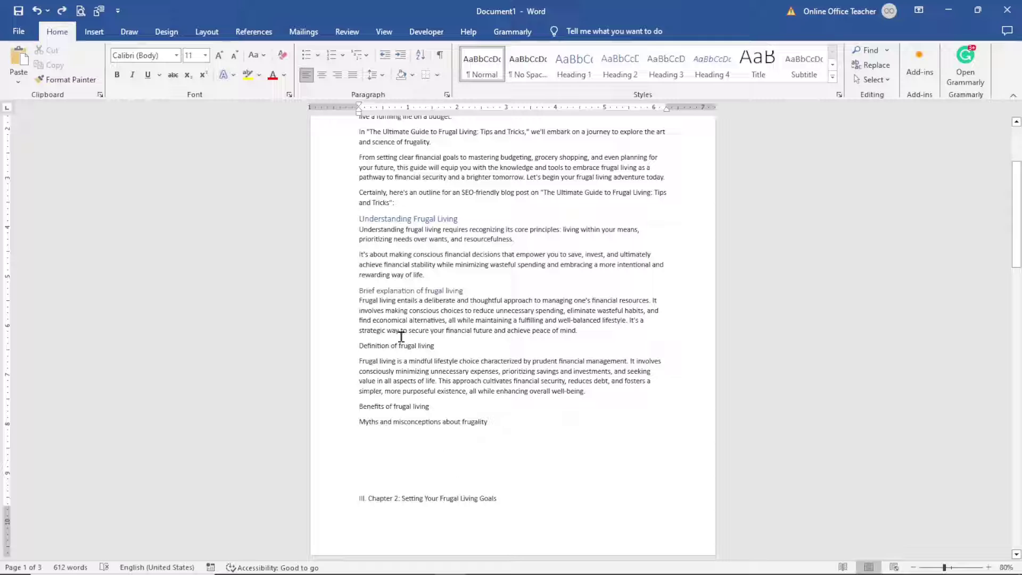
{"action": "left_click_drag", "start_coordinate": [1018, 208], "coordinate": [1017, 240]}
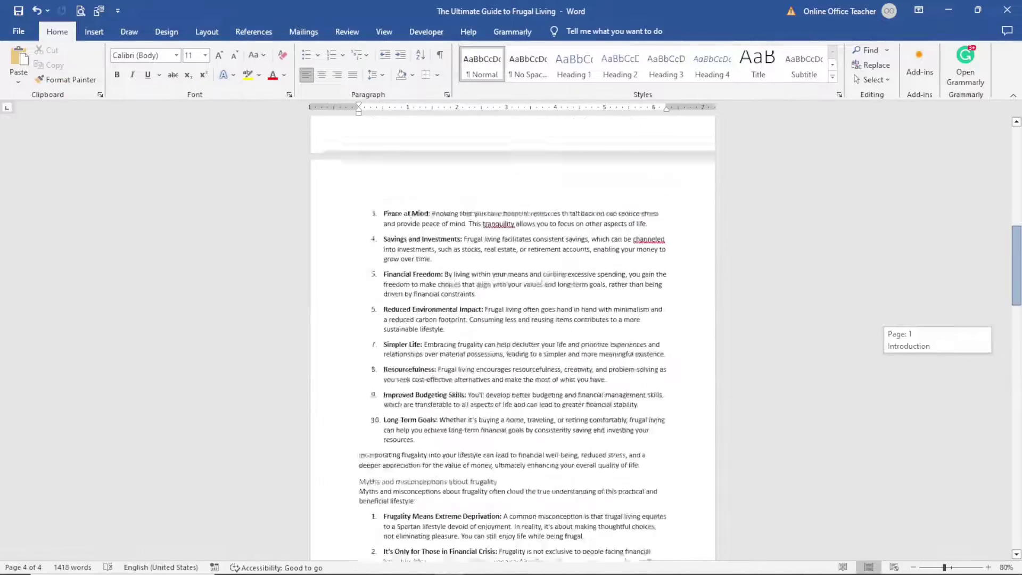
{"action": "left_click_drag", "start_coordinate": [1018, 251], "coordinate": [959, 483]}
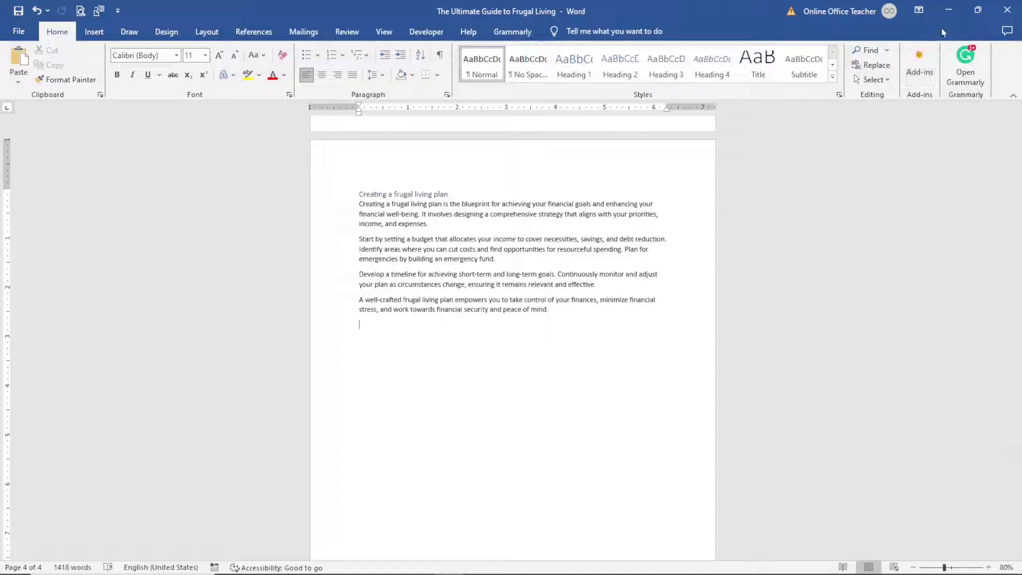
{"action": "left_click", "coordinate": [949, 10]}
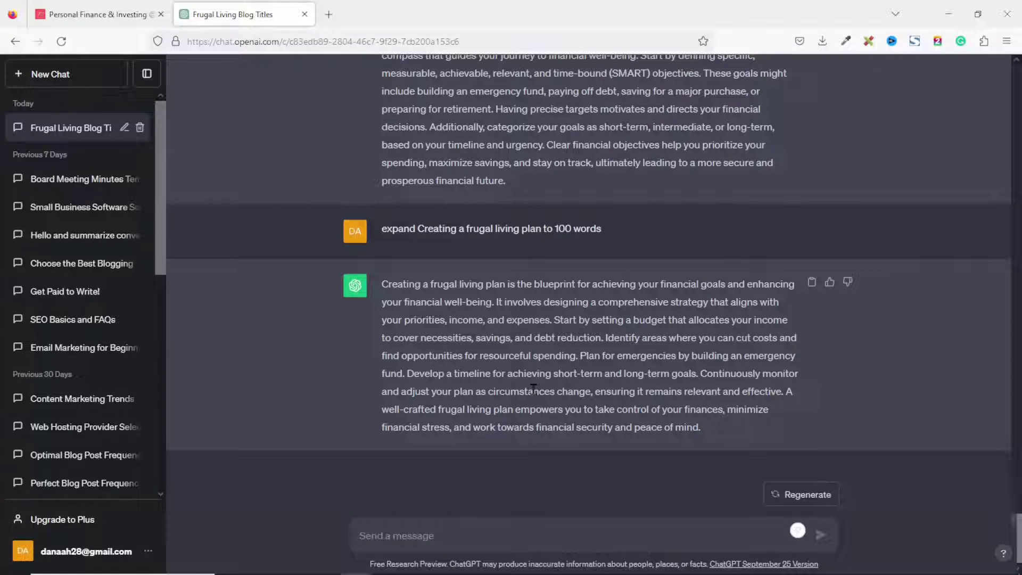
Ask ChatGPT to write a blog post conclusion on the pasted post title
{"action": "type", "text": "write a"}
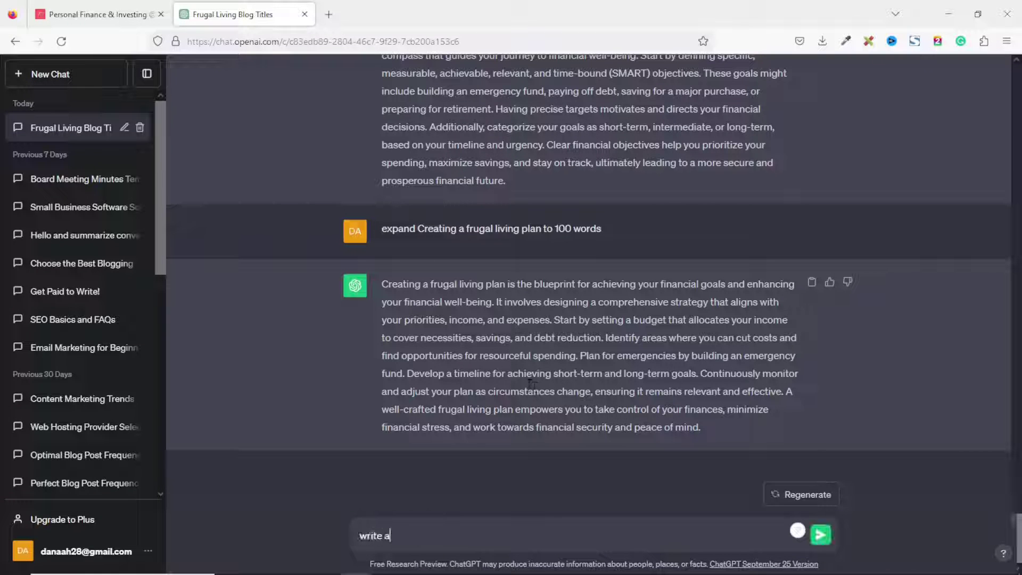
{"action": "type", "text": " blog post conclusion on the ti"}
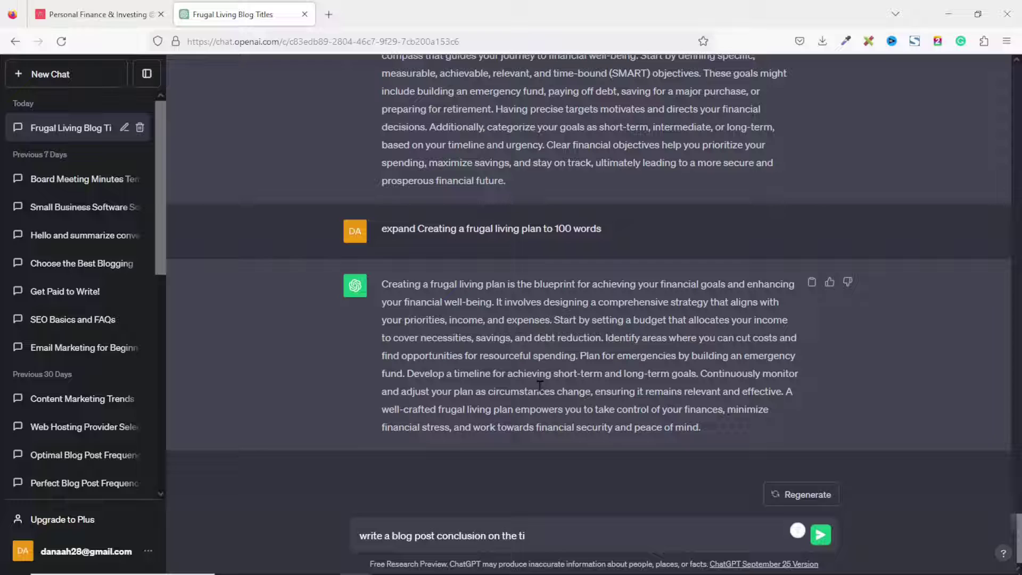
{"action": "type", "text": "tle"}
{"action": "key", "text": "ctrl+v"}
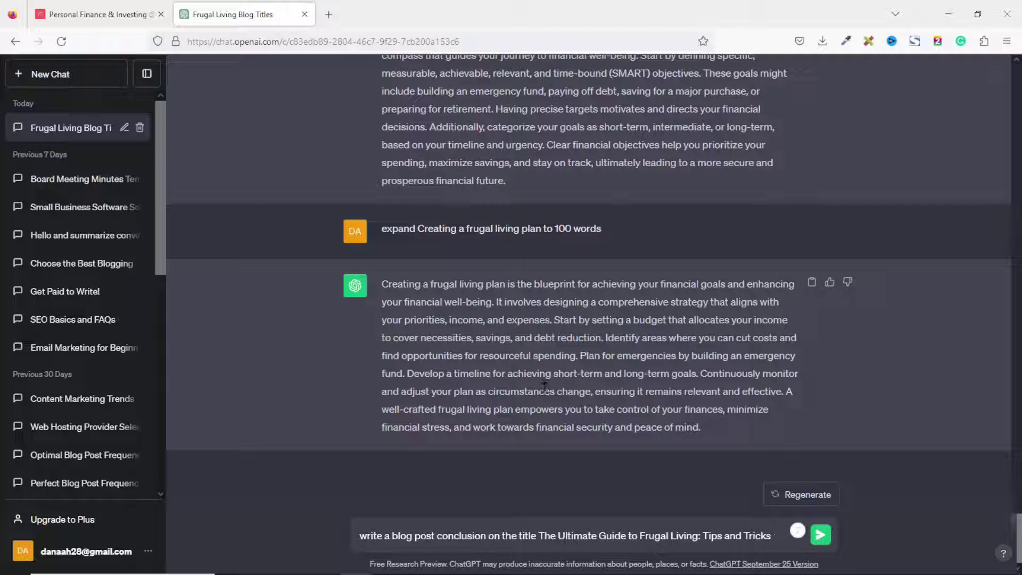
{"action": "key", "text": "Return"}
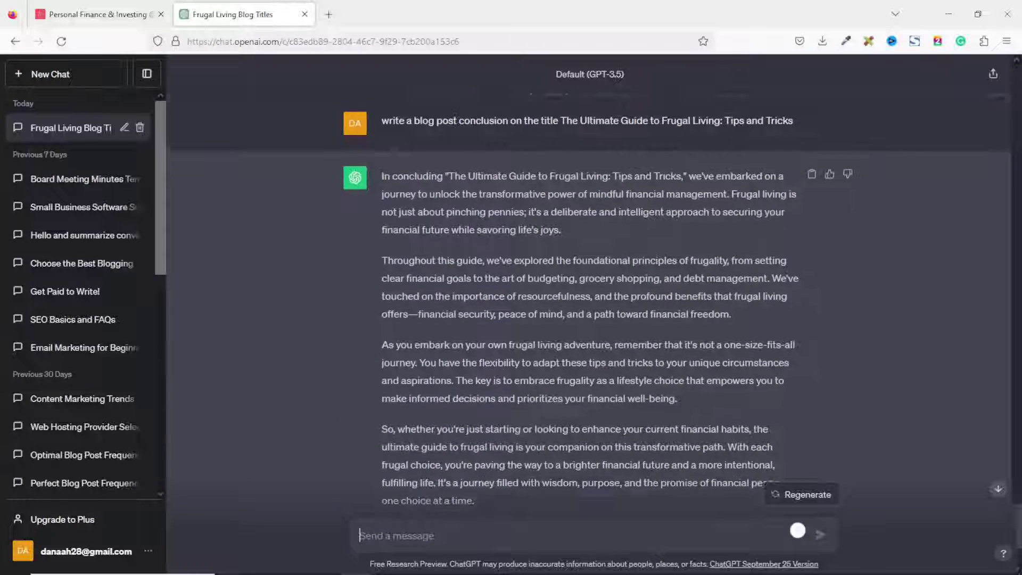
Select the conclusion reply ending 'one choice at a time.' and return to Word
{"action": "scroll", "coordinate": [1020, 542], "scroll_direction": "down", "scroll_amount": 5}
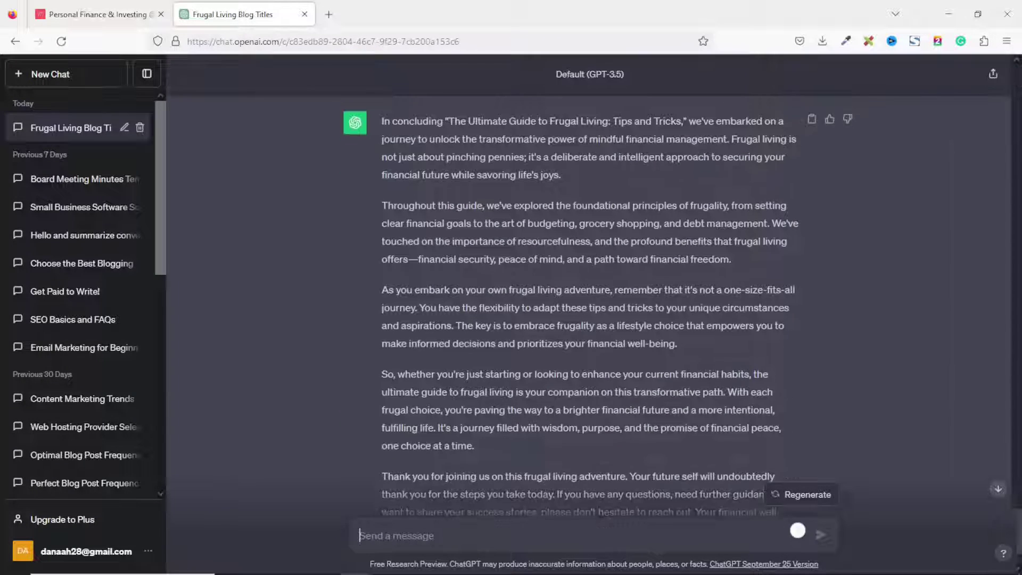
{"action": "left_click_drag", "start_coordinate": [549, 418], "coordinate": [773, 377]}
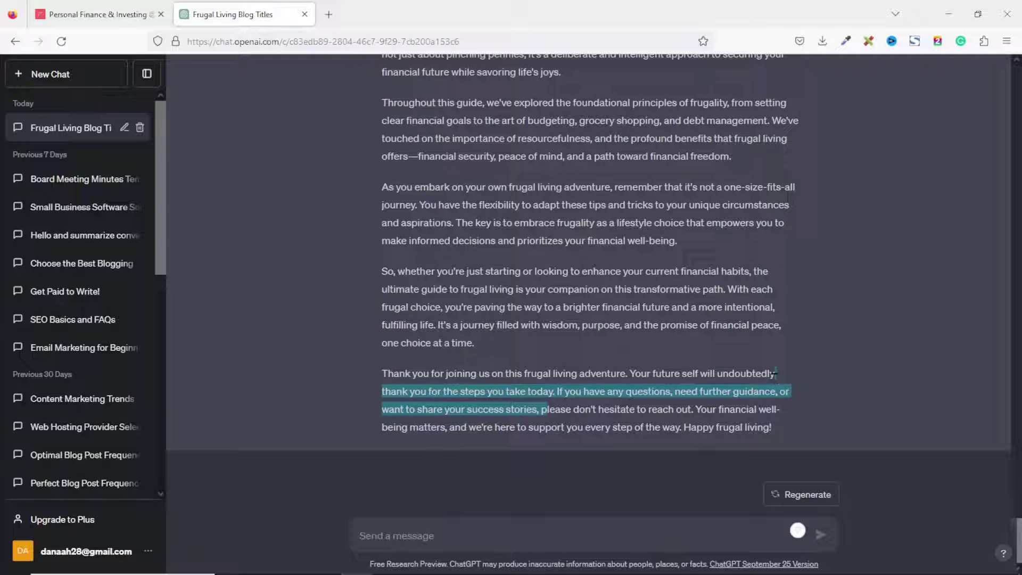
{"action": "left_click", "coordinate": [825, 383]}
{"action": "scroll", "coordinate": [1019, 498], "scroll_direction": "up", "scroll_amount": 20}
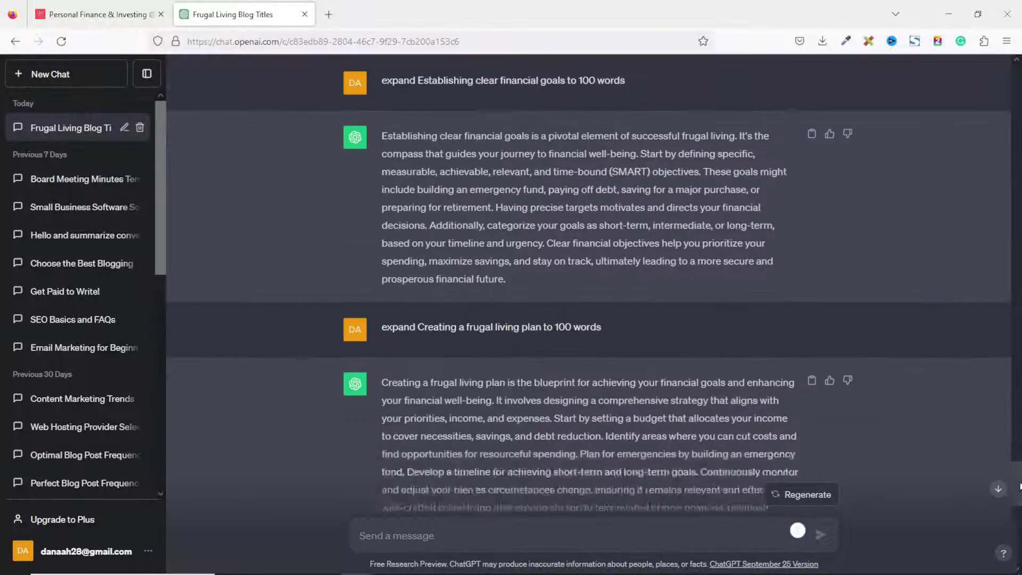
{"action": "scroll", "coordinate": [805, 454], "scroll_direction": "down", "scroll_amount": 4}
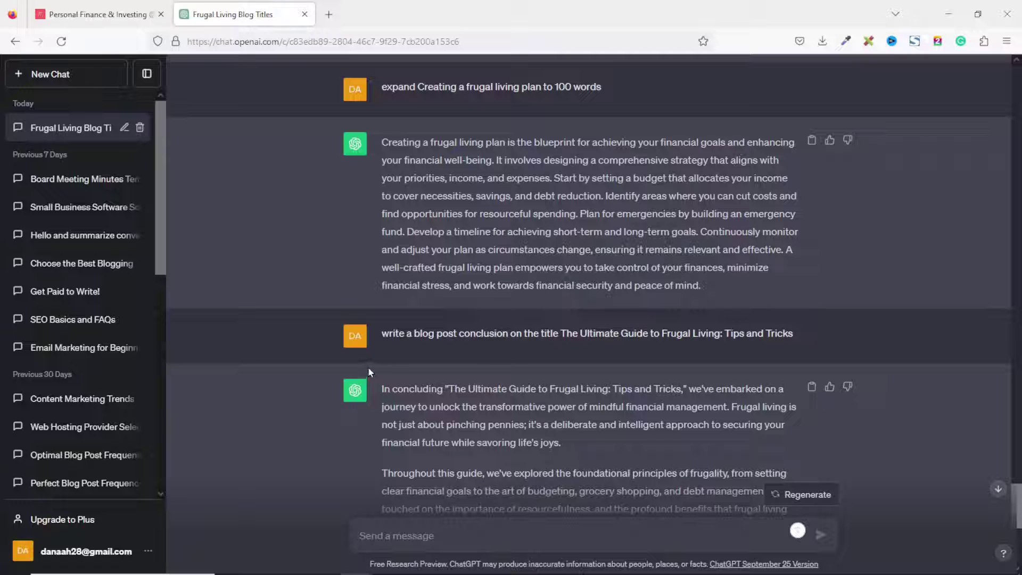
{"action": "left_click_drag", "start_coordinate": [381, 391], "coordinate": [478, 355]}
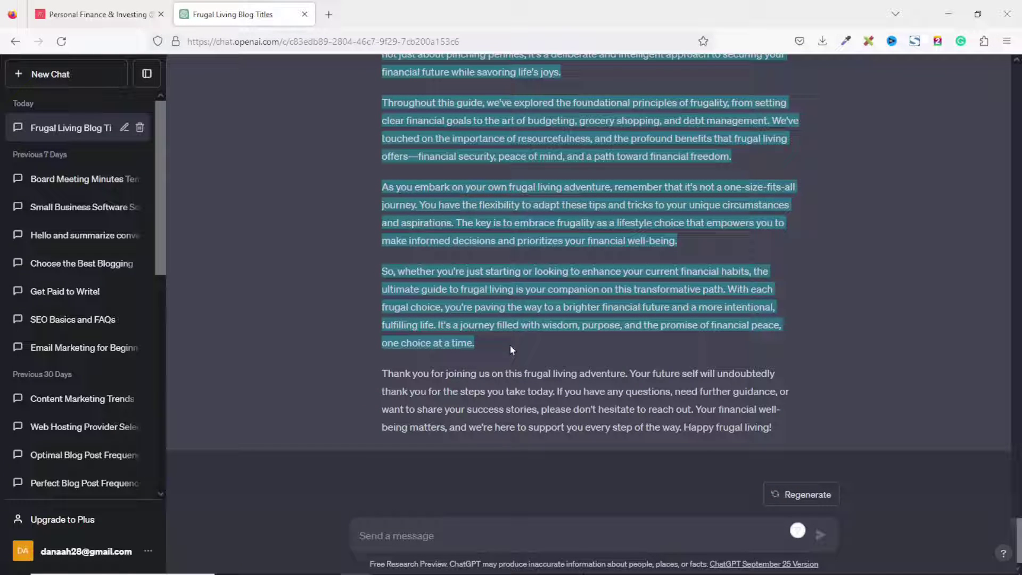
{"action": "key", "text": "alt+Tab"}
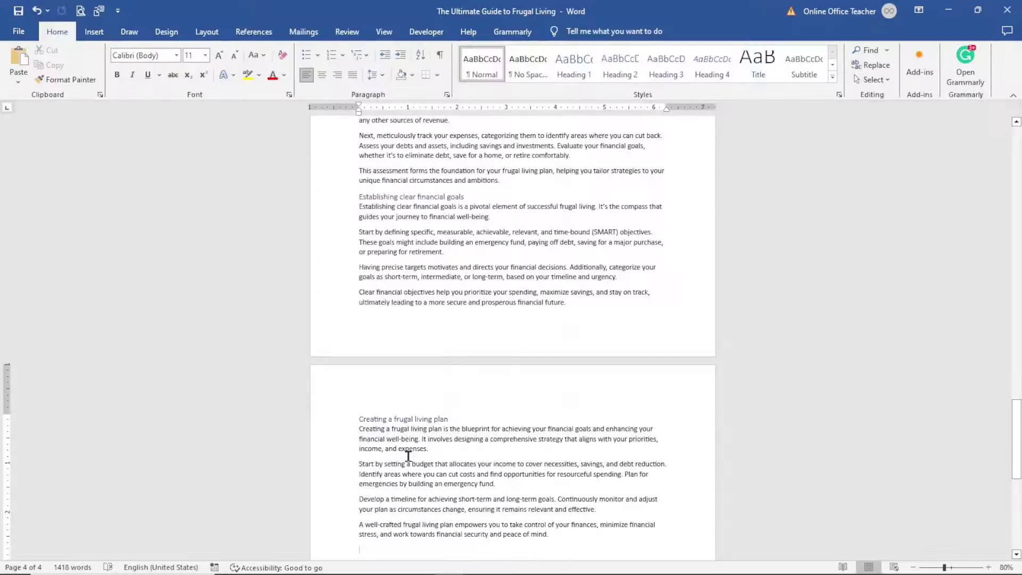
Paste the conclusion with merged formatting at the end of the Word guide
{"action": "left_click", "coordinate": [18, 81]}
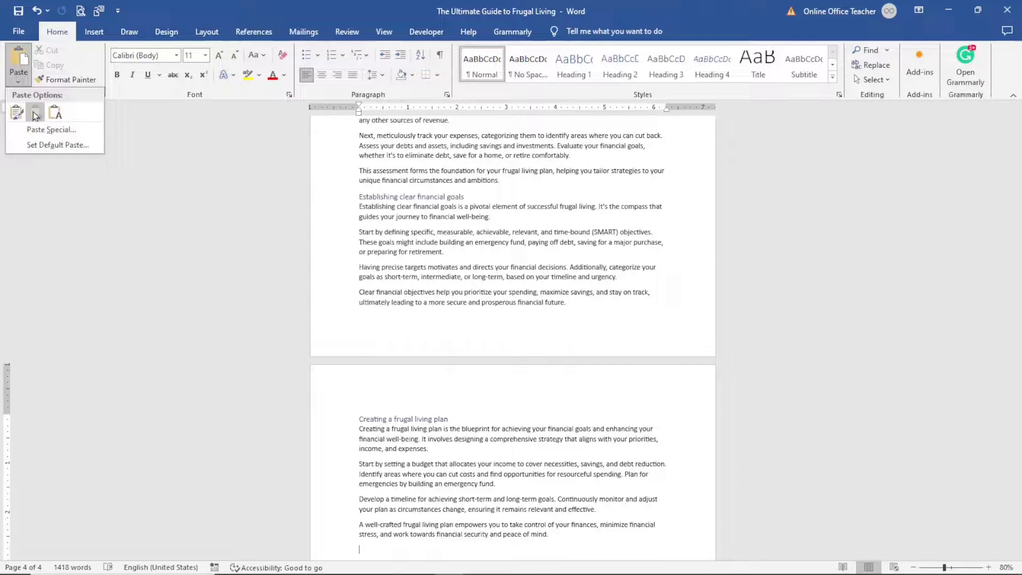
{"action": "left_click", "coordinate": [34, 113]}
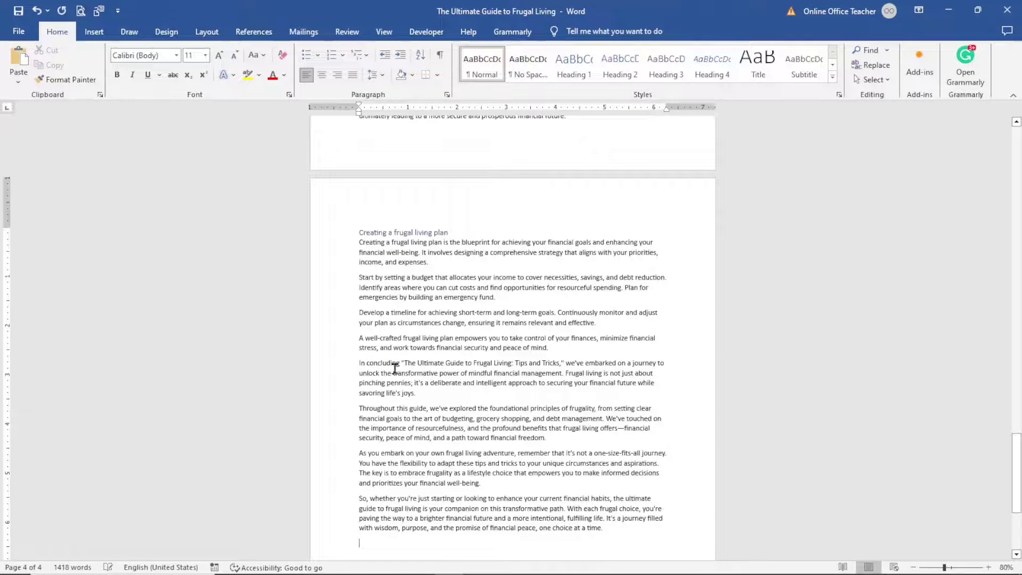
{"action": "key", "text": "alt+Tab"}
{"action": "left_click", "coordinate": [458, 537]}
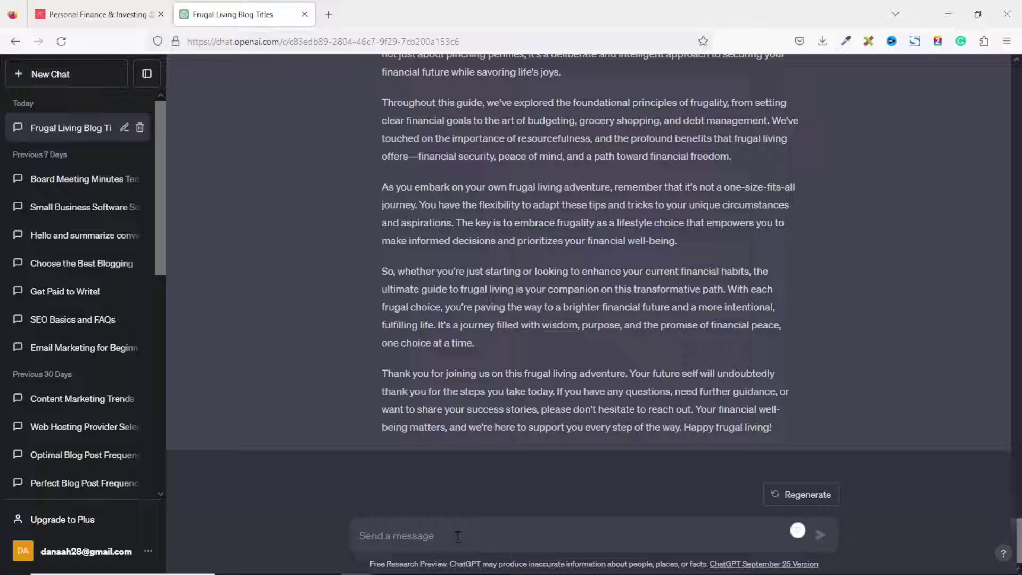
{"action": "type", "text": "geener"}
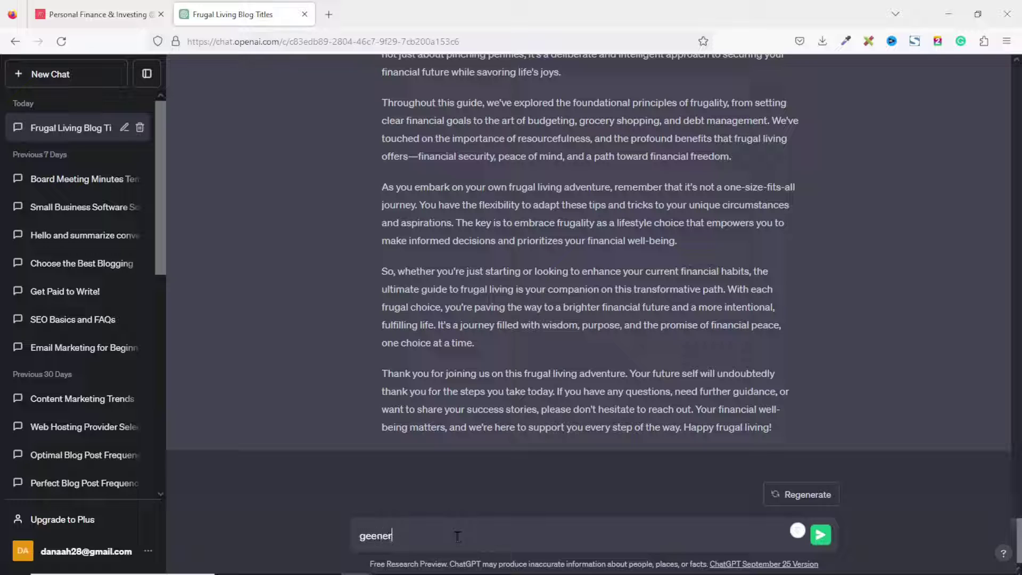
Ask ChatGPT to 'generate an SEO meta description for the above blog post' and select the reply
{"action": "key", "text": "BackSpace"}
{"action": "type", "text": "nerate an SEO meta description for the above blog post"}
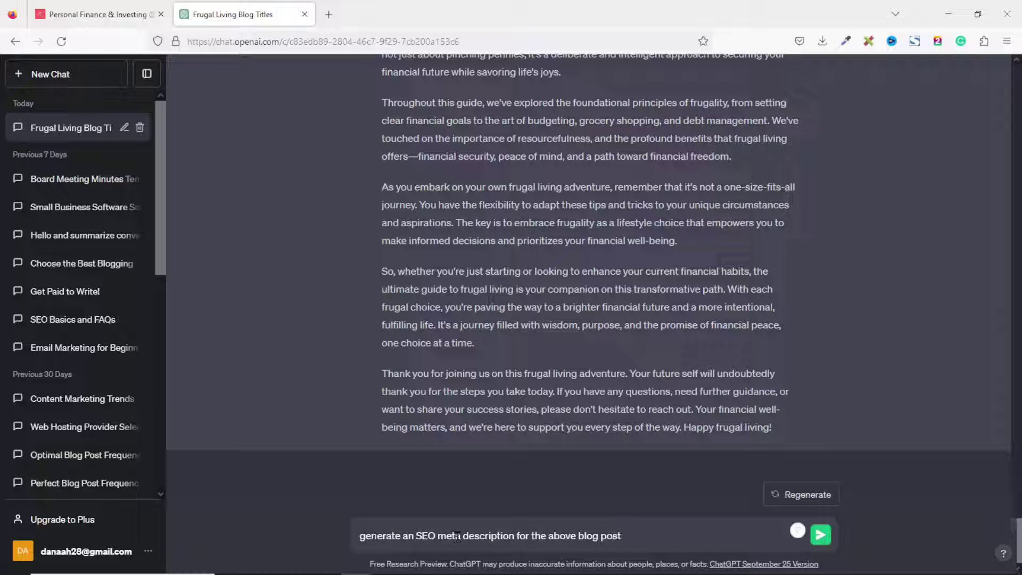
{"action": "key", "text": "Return"}
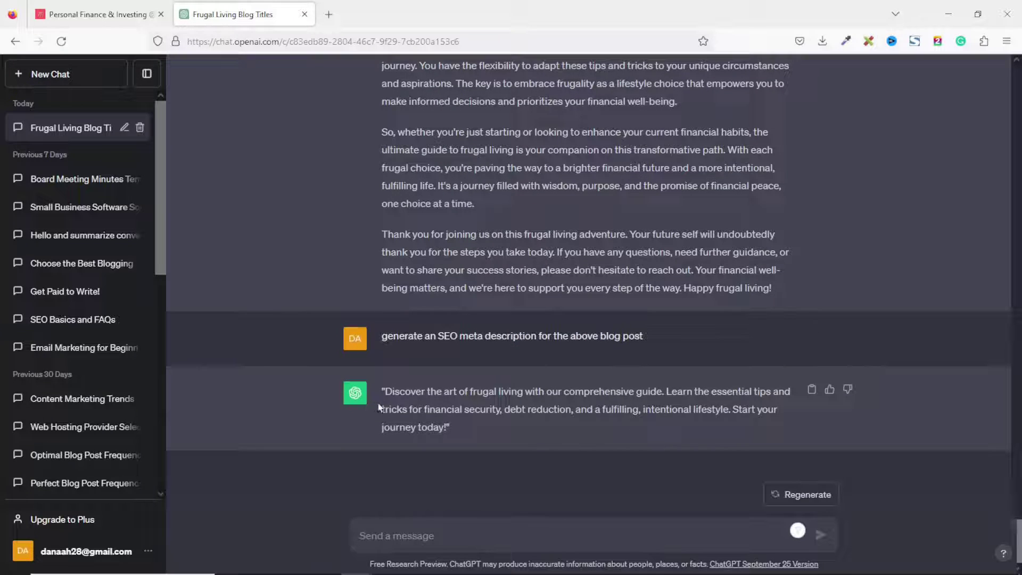
{"action": "left_click_drag", "start_coordinate": [471, 393], "coordinate": [519, 394]}
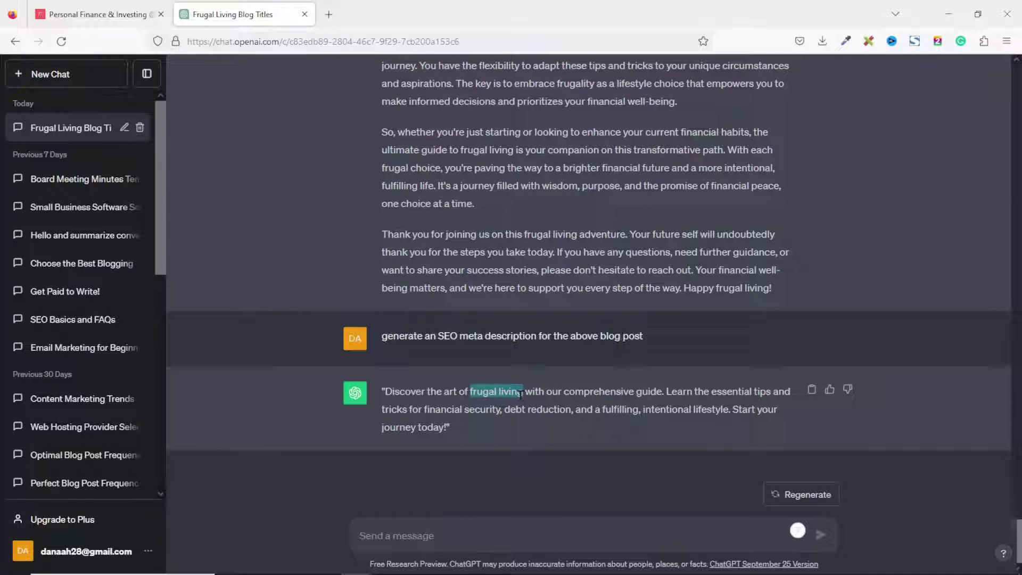
{"action": "left_click_drag", "start_coordinate": [385, 384], "coordinate": [444, 440]}
{"action": "key", "text": "ctrl+c"}
{"action": "key", "text": "alt+Tab"}
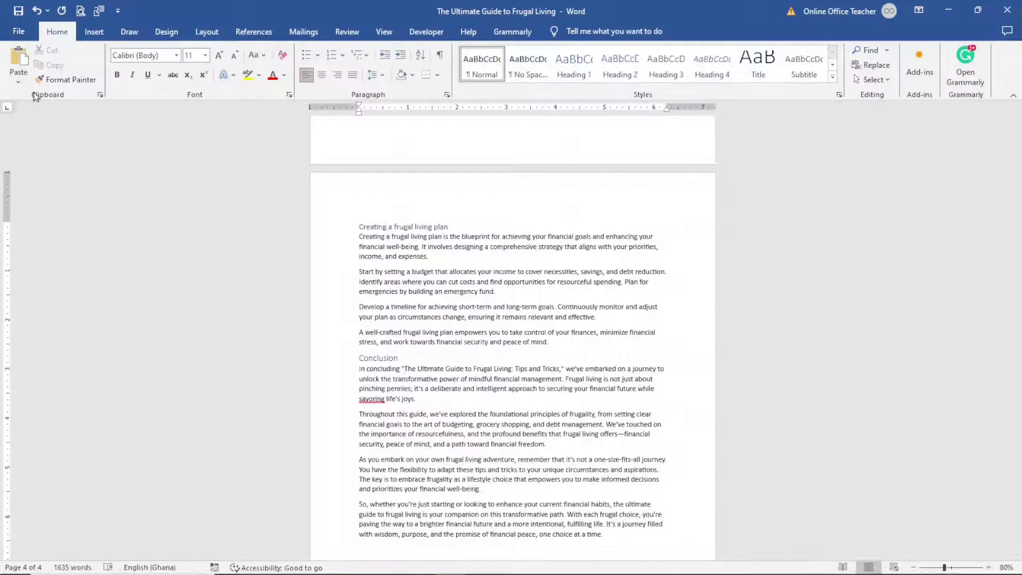
Add a bold 'Meta description' label at the document's end with the meta description pasted below
{"action": "left_click", "coordinate": [19, 81]}
{"action": "left_click", "coordinate": [39, 117]}
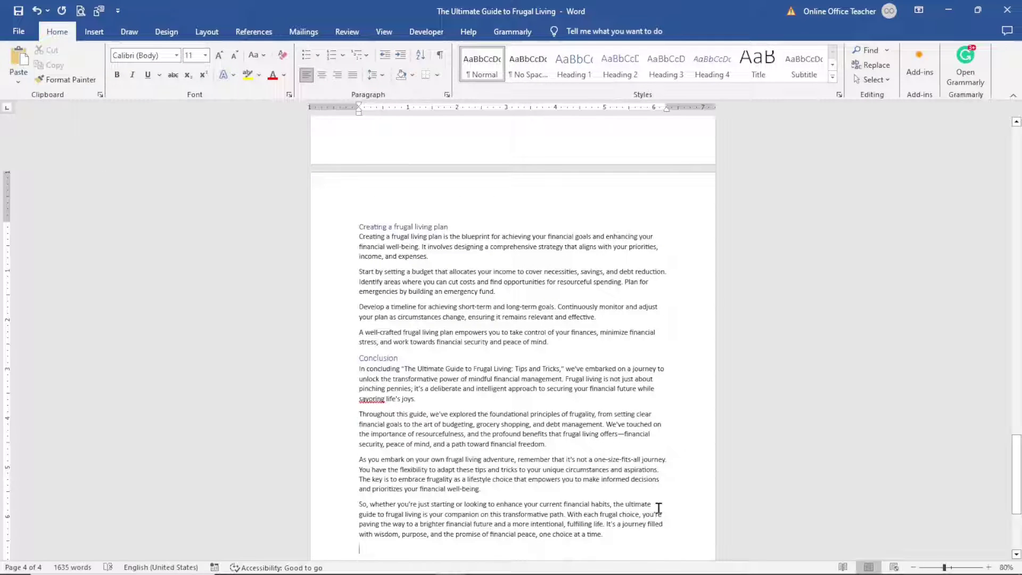
{"action": "key", "text": "ctrl+b"}
{"action": "type", "text": "meta"}
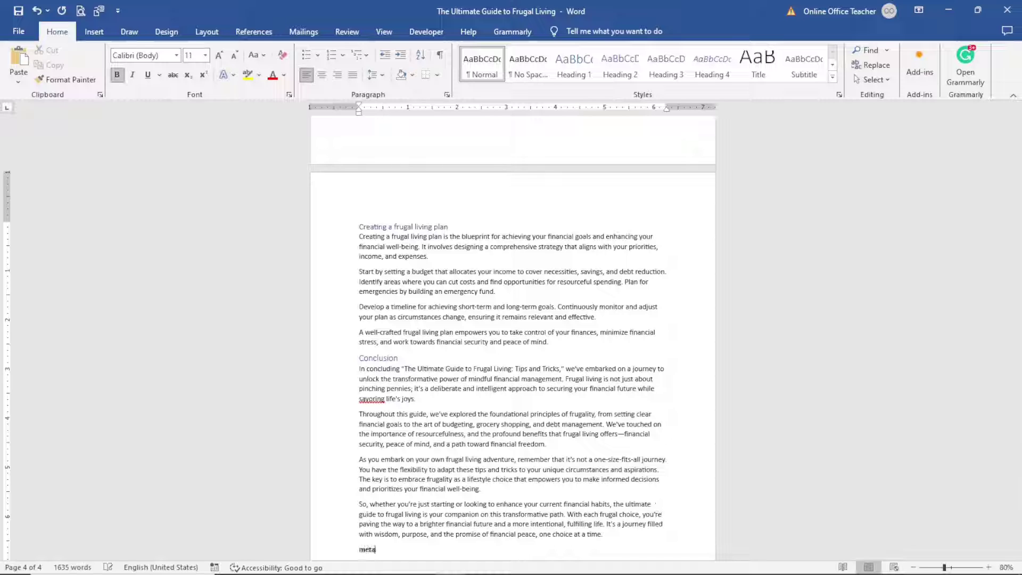
{"action": "type", "text": " desctiption"}
{"action": "key", "text": "Return"}
{"action": "key", "text": "ctrl+v"}
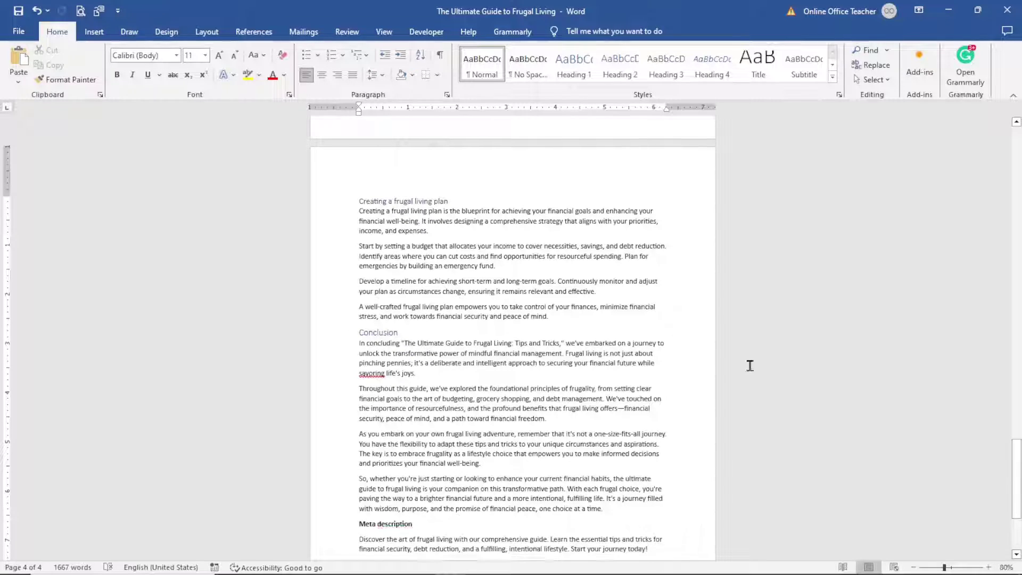
{"action": "left_click_drag", "start_coordinate": [1016, 473], "coordinate": [1018, 167]}
Select the whole Word document and bring up the Marrow Minds site in Firefox
{"action": "left_click", "coordinate": [612, 288]}
{"action": "key", "text": "ctrl+a"}
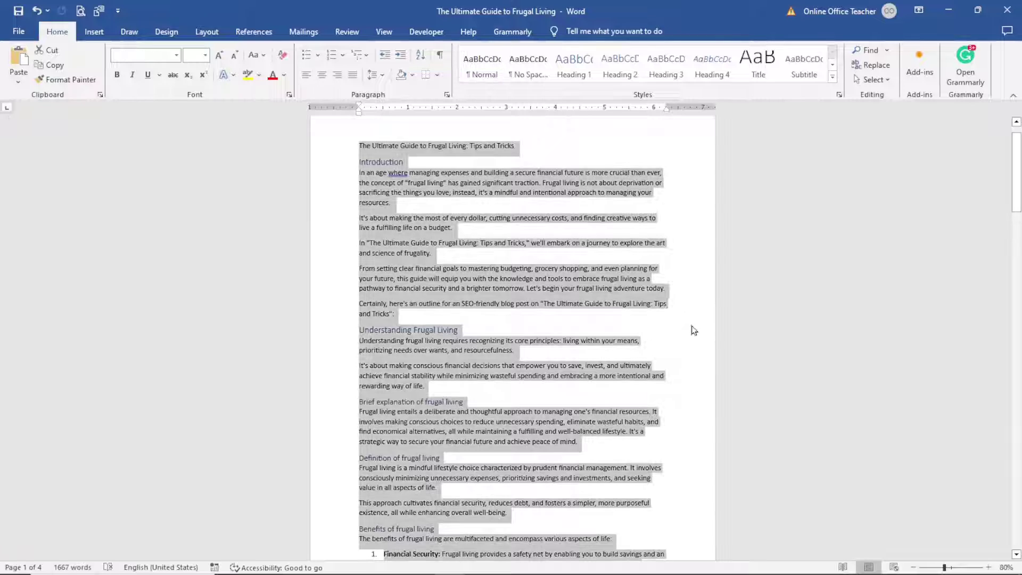
{"action": "key", "text": "alt+Tab"}
{"action": "left_click", "coordinate": [105, 16]}
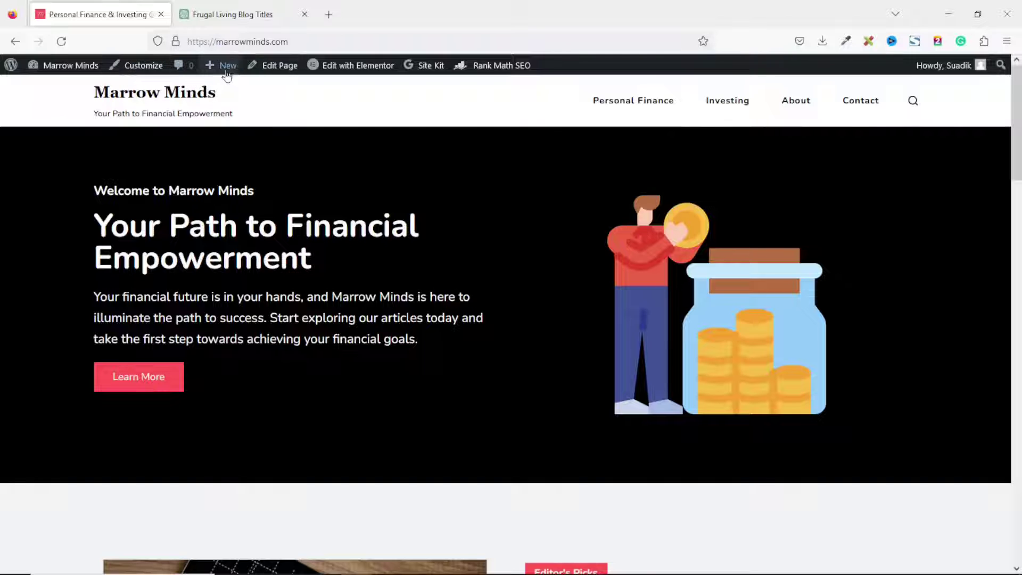
{"action": "mouse_move", "coordinate": [224, 69]}
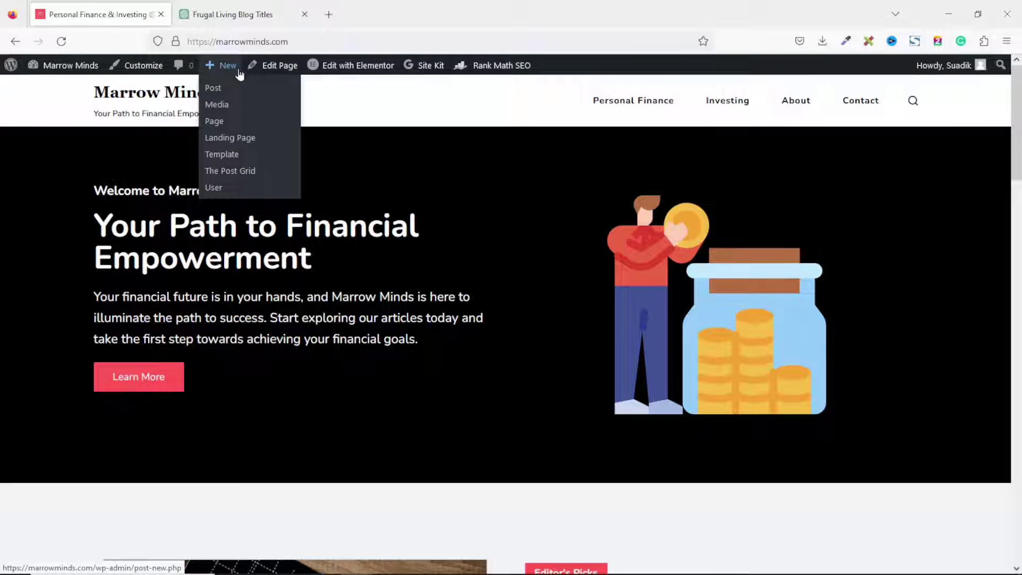
Create a new WordPress post and paste the whole frugal living guide into it
{"action": "left_click", "coordinate": [212, 92]}
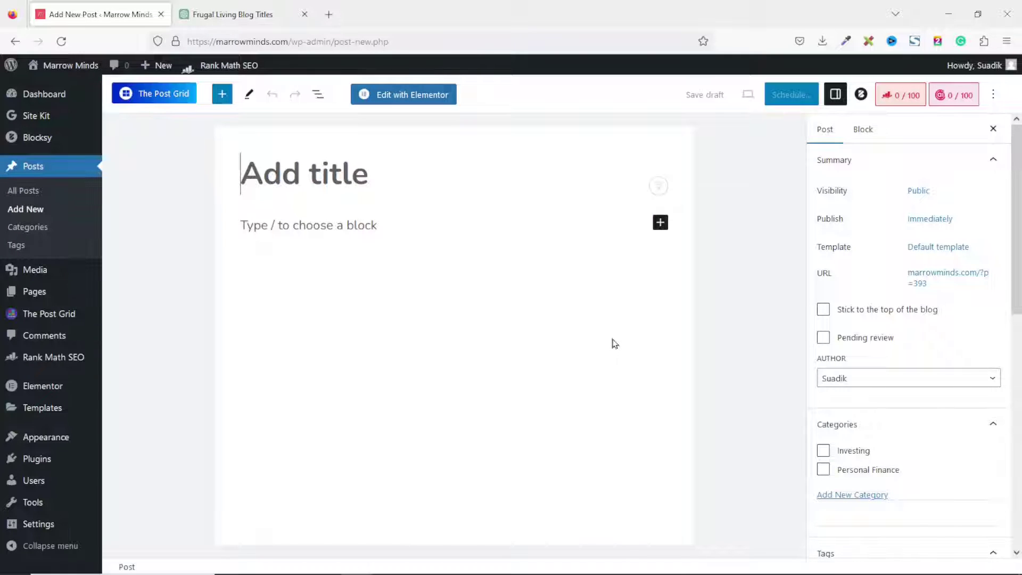
{"action": "key", "text": "ctrl+v"}
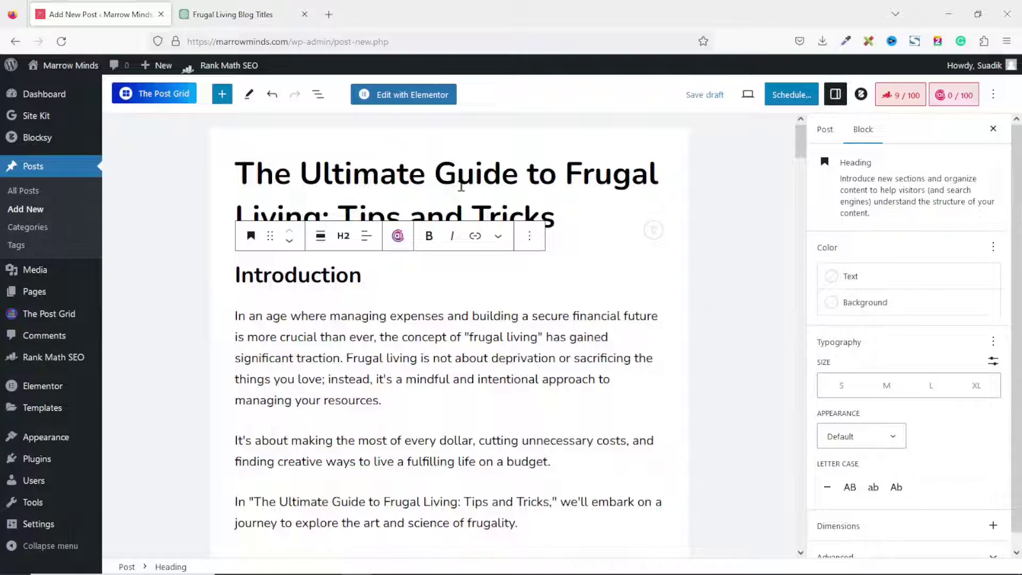
{"action": "left_click_drag", "start_coordinate": [800, 143], "coordinate": [798, 532]}
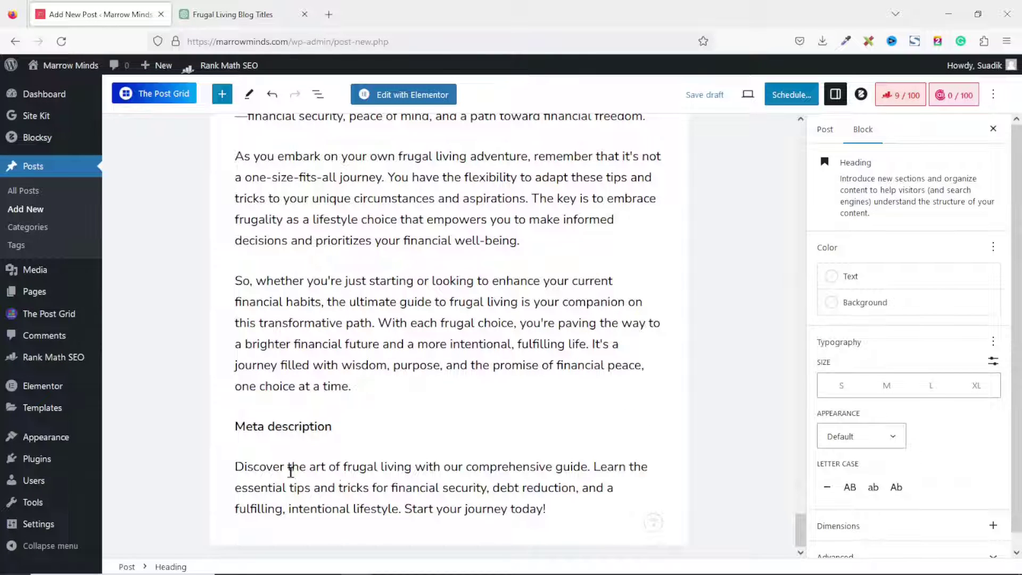
Delete the Meta description label and paragraph from the end of the post
{"action": "left_click", "coordinate": [361, 488]}
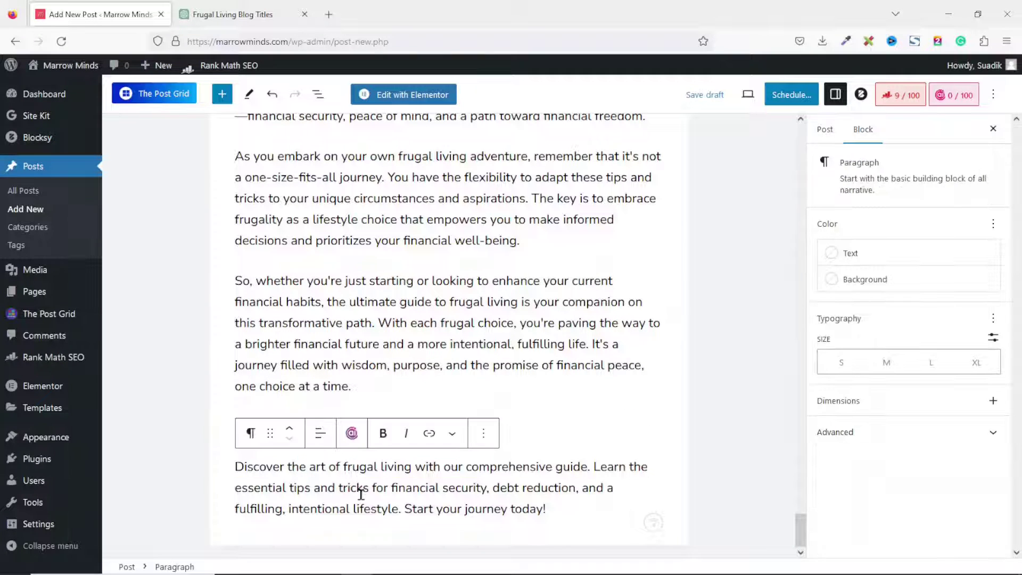
{"action": "triple_click", "coordinate": [361, 494]}
{"action": "key", "text": "ctrl+c"}
{"action": "key", "text": "BackSpace"}
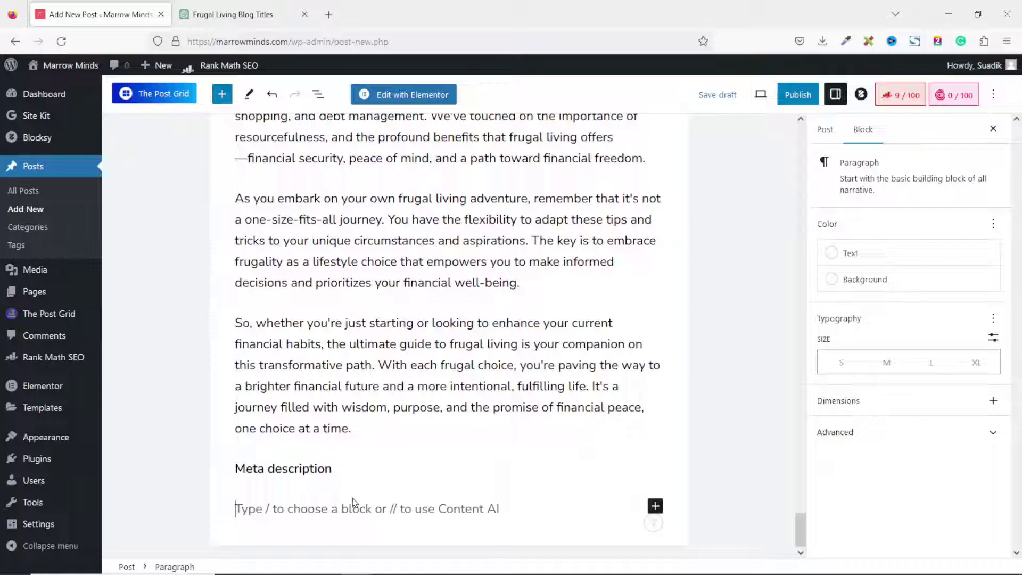
{"action": "key", "text": "BackSpace"}
{"action": "key", "text": "BackSpace"}
{"action": "key", "text": "BackSpace"}
{"action": "key", "text": "BackSpace"}
{"action": "key", "text": "BackSpace"}
{"action": "key", "text": "BackSpace"}
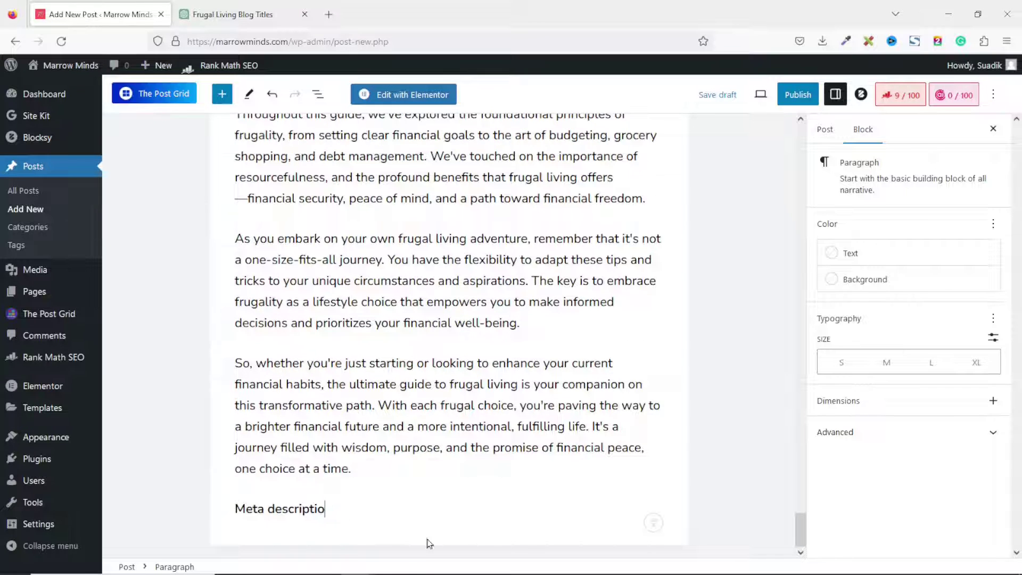
{"action": "key", "text": "BackSpace"}
{"action": "key", "text": "BackSpace"}
{"action": "key", "text": "BackSpace"}
{"action": "key", "text": "BackSpace"}
{"action": "key", "text": "BackSpace"}
{"action": "key", "text": "BackSpace"}
{"action": "key", "text": "BackSpace"}
{"action": "key", "text": "BackSpace"}
{"action": "key", "text": "BackSpace"}
{"action": "key", "text": "BackSpace"}
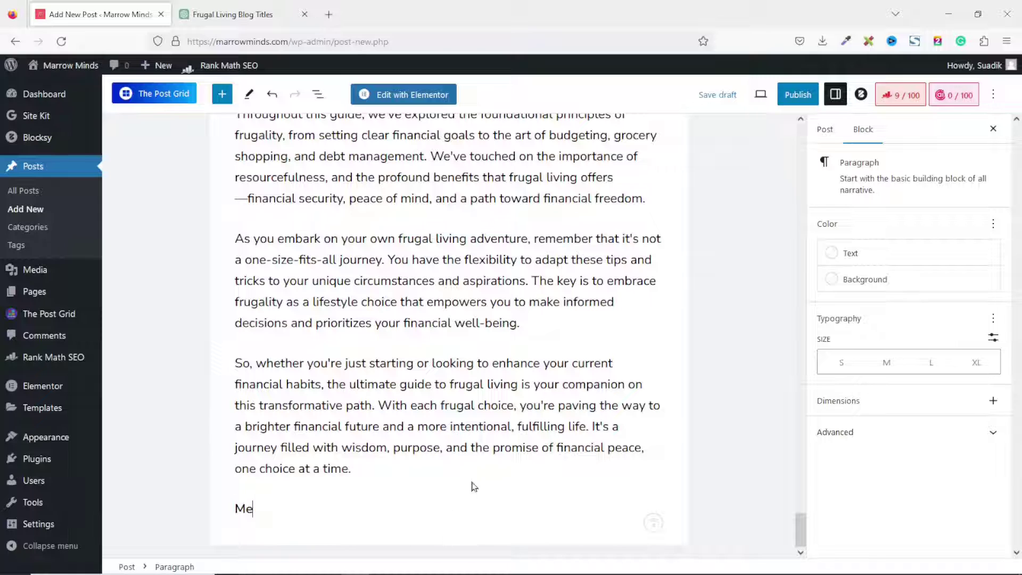
{"action": "key", "text": "BackSpace"}
{"action": "key", "text": "BackSpace"}
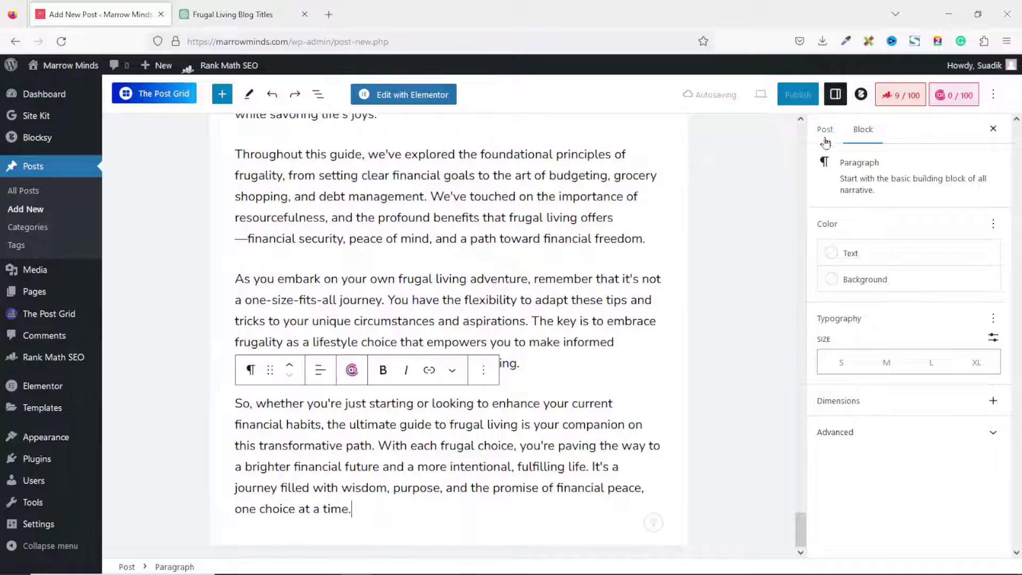
{"action": "left_click", "coordinate": [826, 134]}
Paste the meta description into the post's excerpt field
{"action": "left_click_drag", "start_coordinate": [1018, 225], "coordinate": [1018, 439]}
{"action": "left_click", "coordinate": [925, 433]}
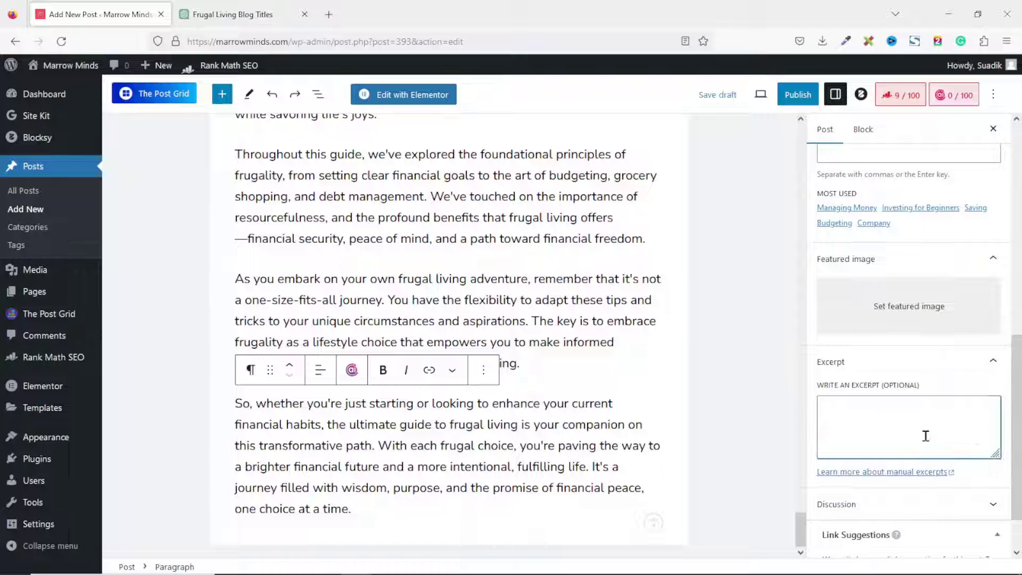
{"action": "key", "text": "ctrl+v"}
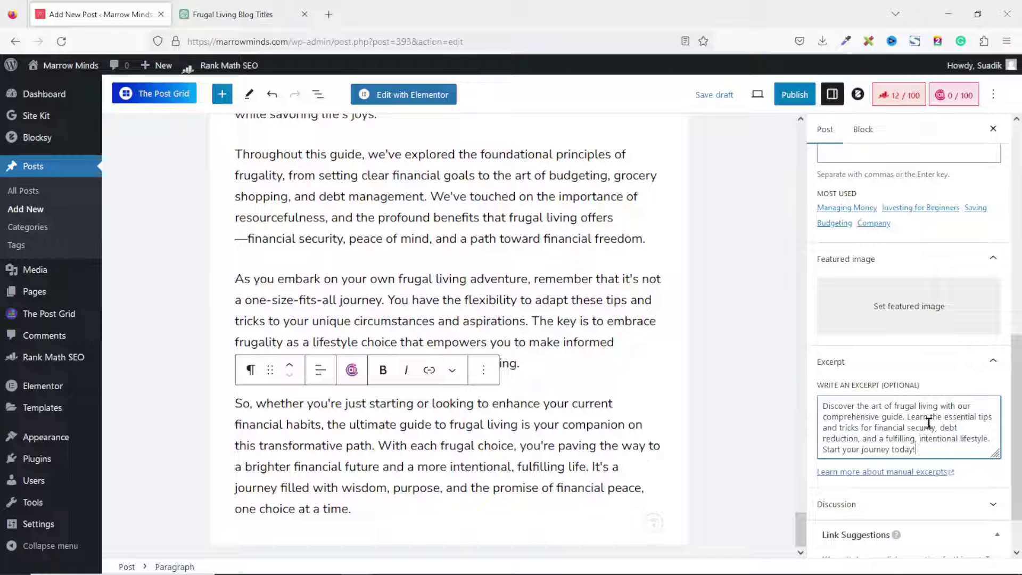
{"action": "scroll", "coordinate": [861, 334], "scroll_direction": "up", "scroll_amount": 10}
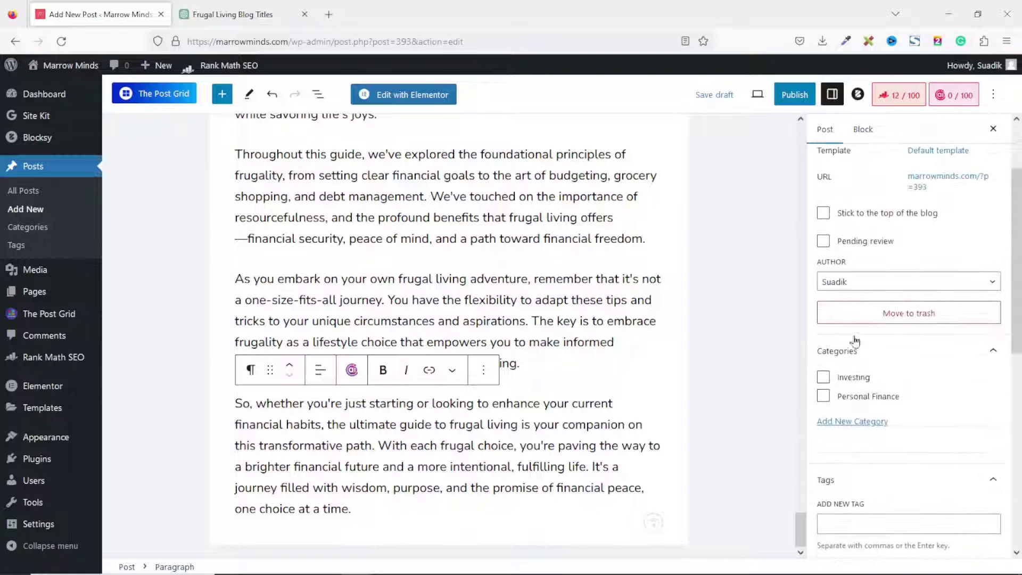
File the post under Personal Finance and tag it Frugal Living and Managing Money
{"action": "left_click", "coordinate": [868, 399]}
{"action": "scroll", "coordinate": [905, 373], "scroll_direction": "down", "scroll_amount": 4}
{"action": "left_click", "coordinate": [915, 318]}
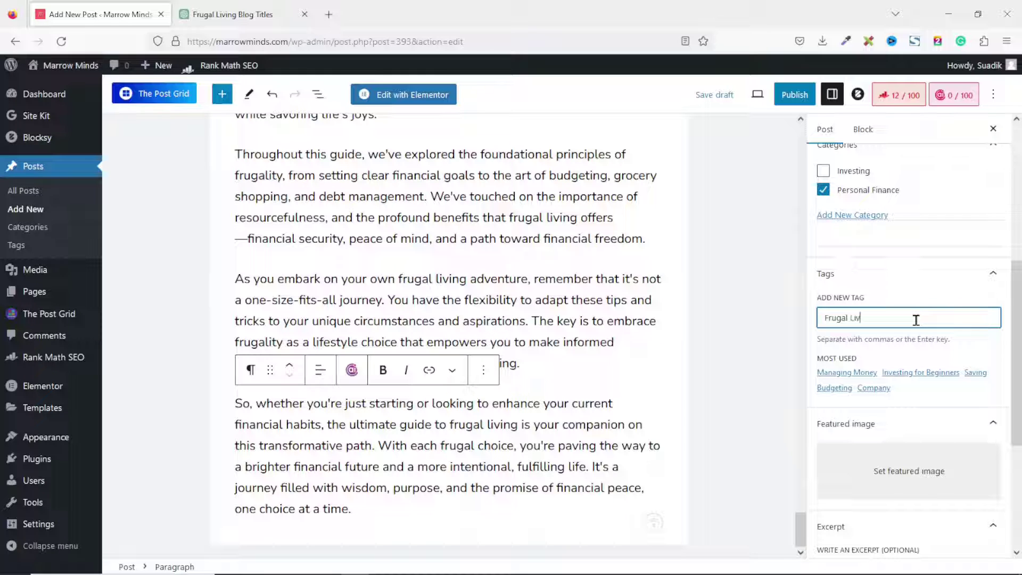
{"action": "key", "text": "Return"}
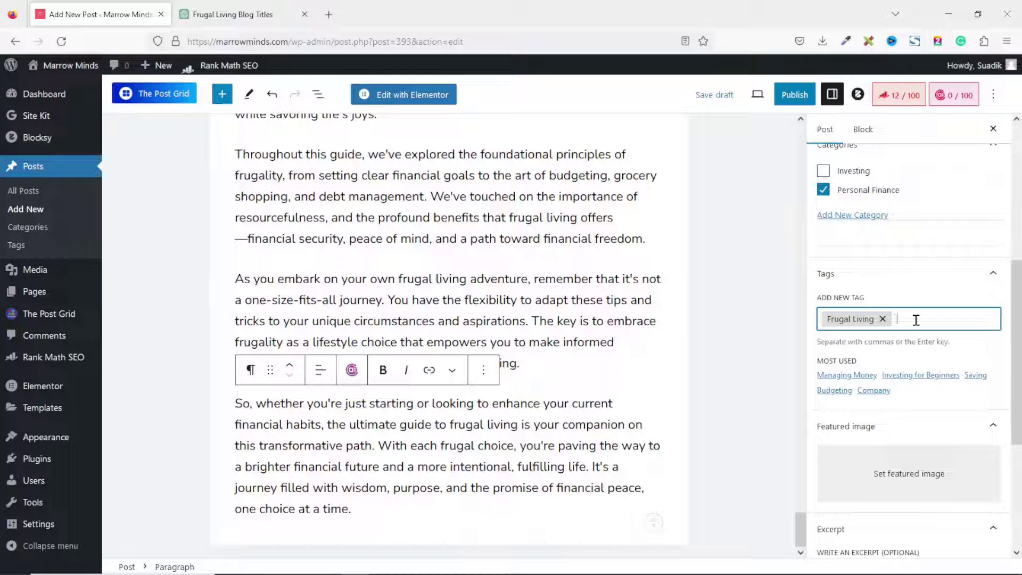
{"action": "key", "text": "Tab"}
{"action": "key", "text": "Return"}
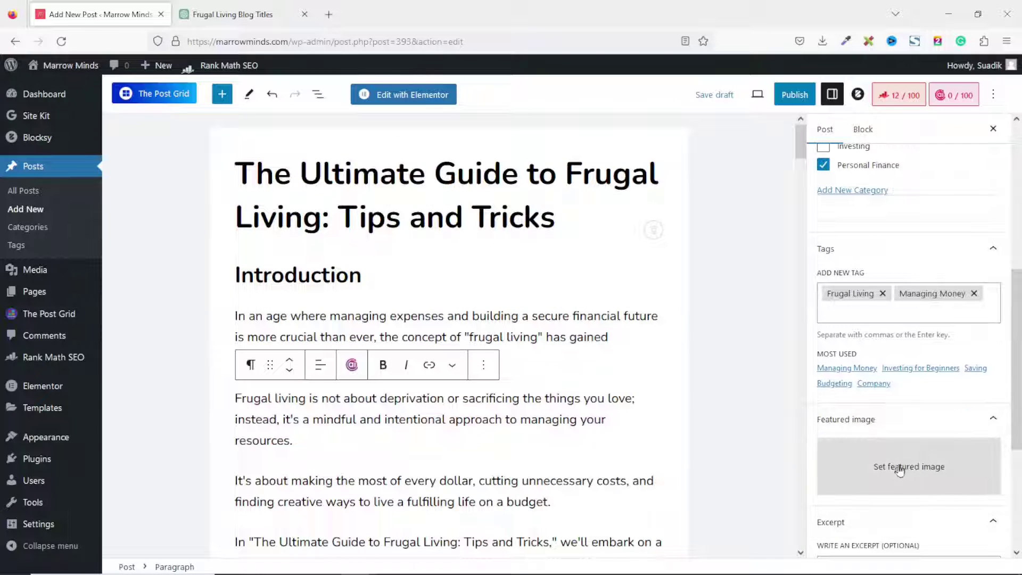
{"action": "left_click", "coordinate": [328, 13]}
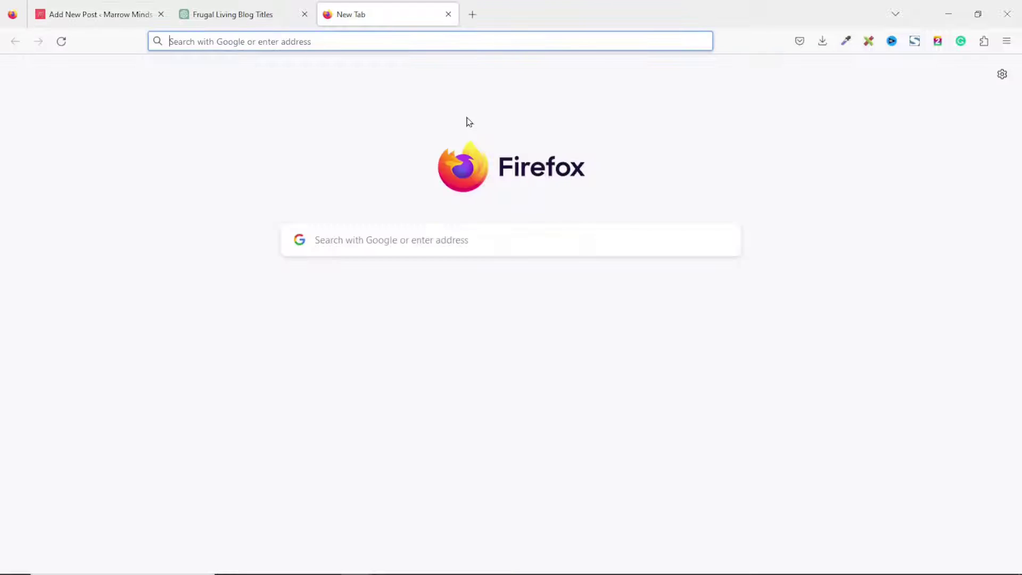
Search pexels.com for 'frugal living' photos
{"action": "type", "text": "pex"}
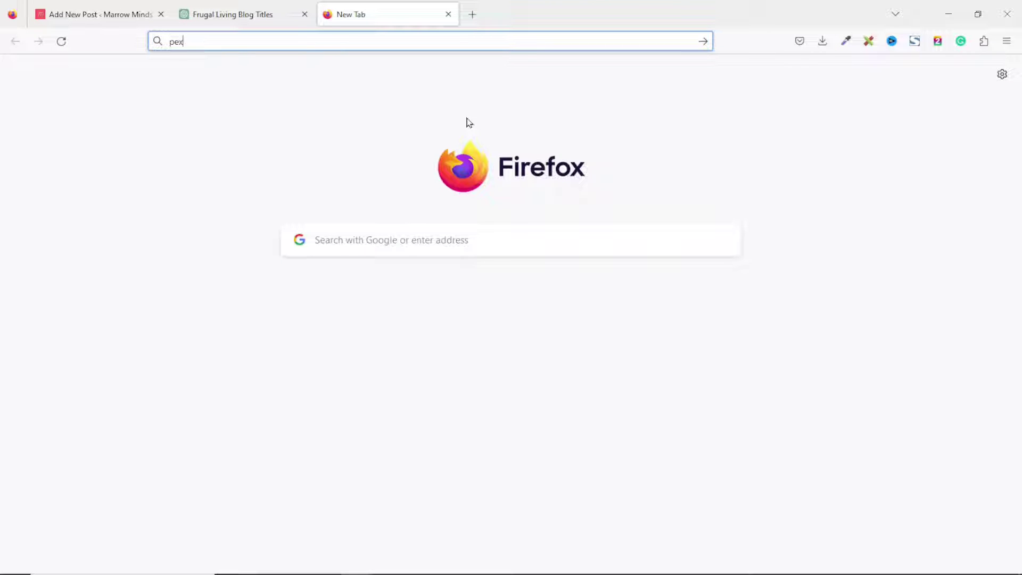
{"action": "type", "text": "els.com"}
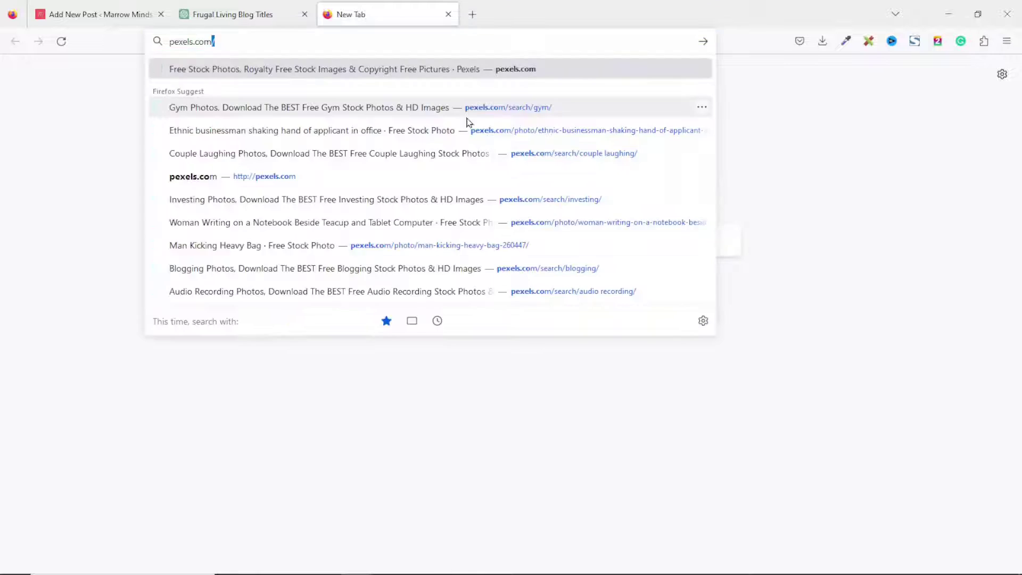
{"action": "key", "text": "Return"}
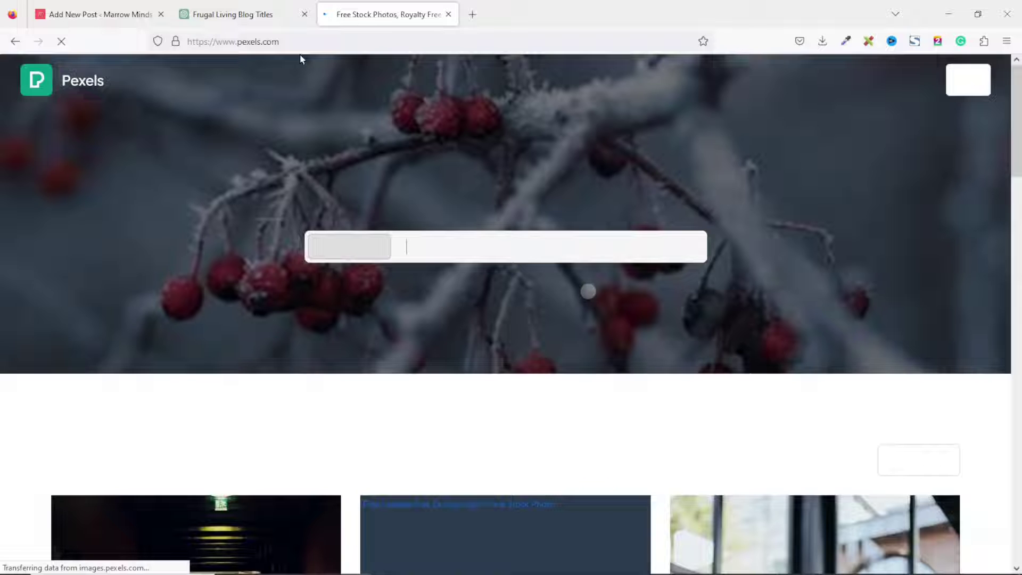
{"action": "type", "text": "fru"}
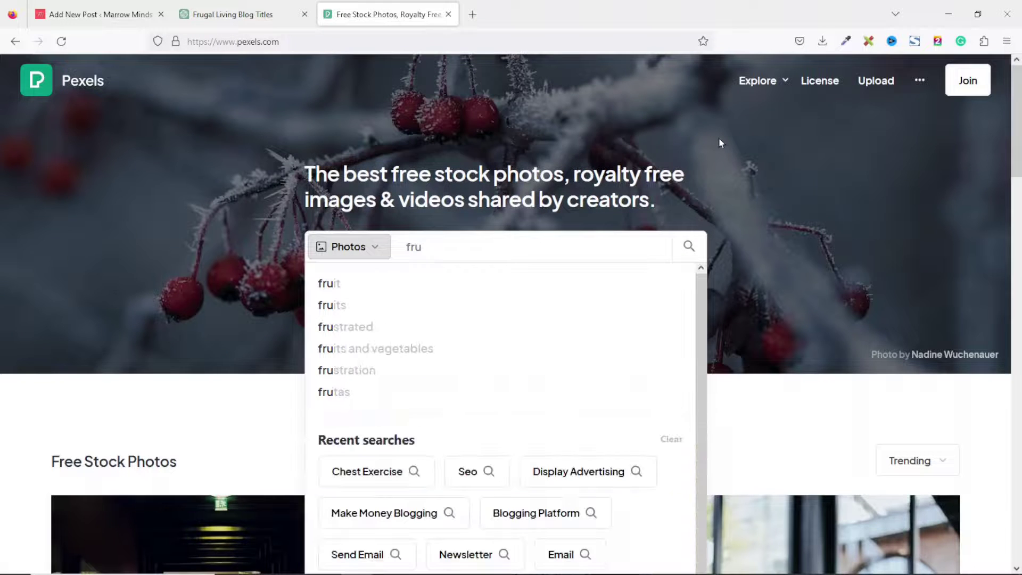
{"action": "type", "text": "gal living"}
{"action": "key", "text": "Return"}
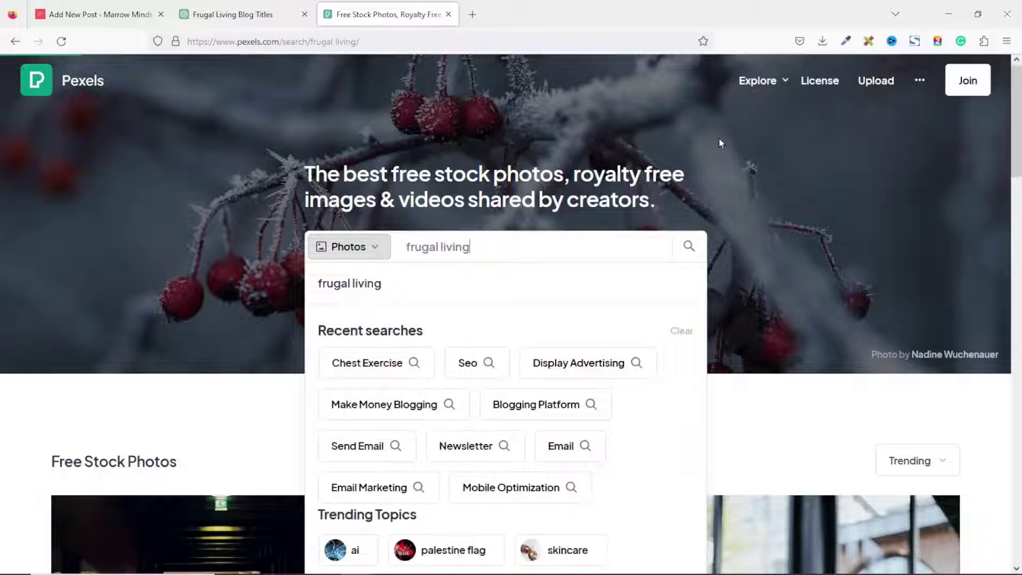
Download the woman-on-sofa shopping bags photo at a custom 1000×500 size
{"action": "left_click", "coordinate": [187, 327]}
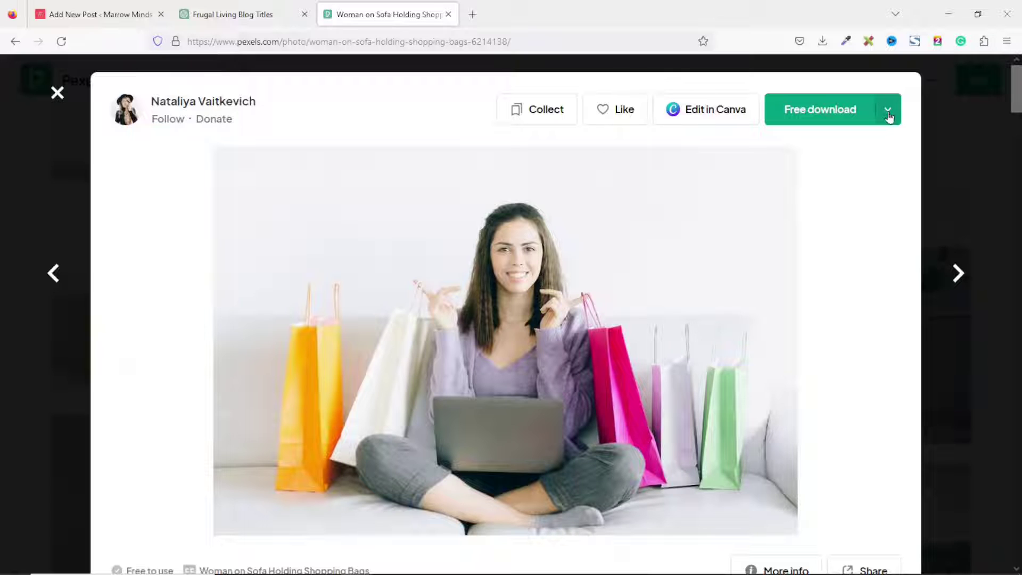
{"action": "left_click", "coordinate": [888, 112]}
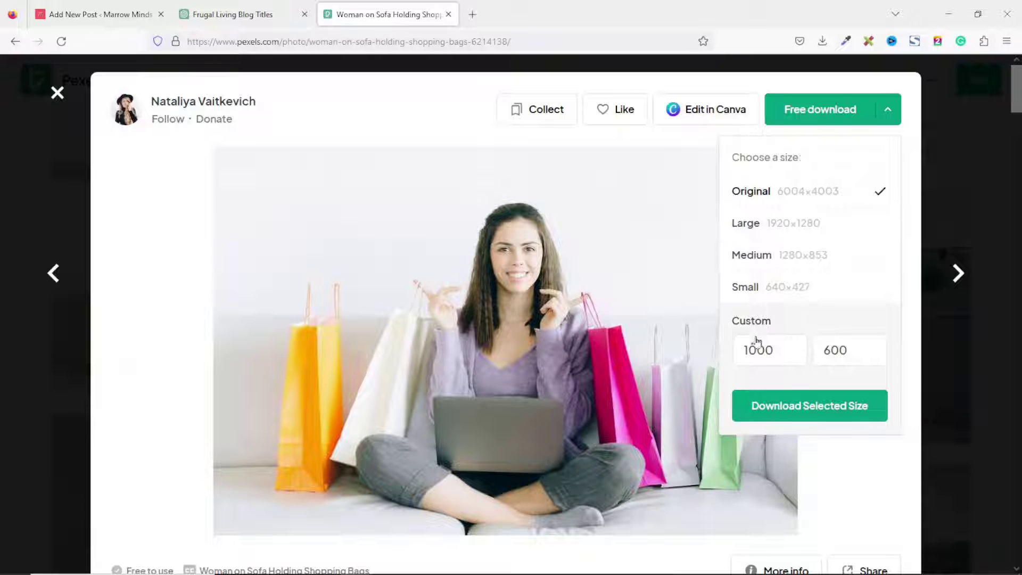
{"action": "left_click", "coordinate": [786, 346]}
{"action": "left_click_drag", "start_coordinate": [829, 354], "coordinate": [814, 355]}
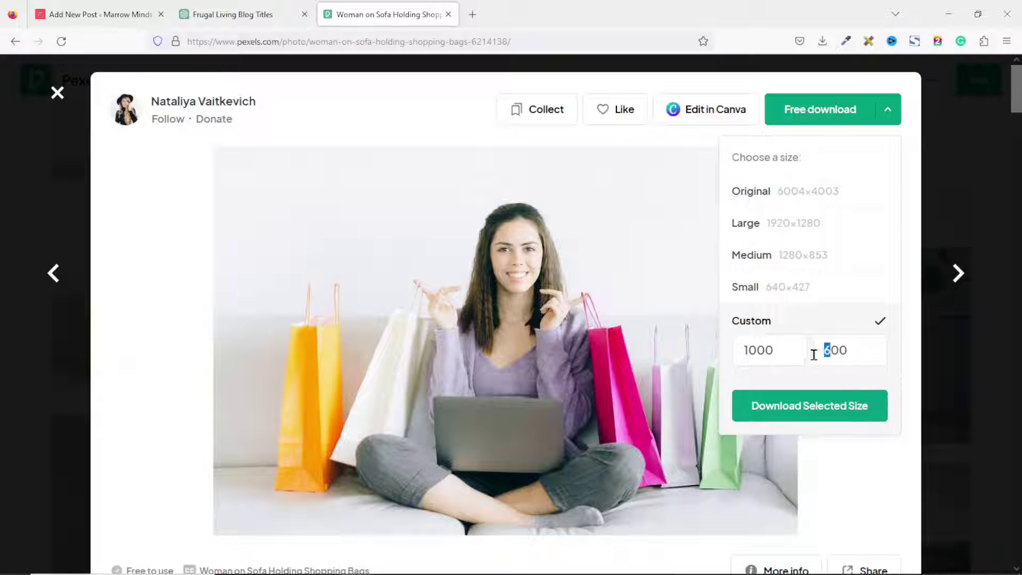
{"action": "type", "text": "5"}
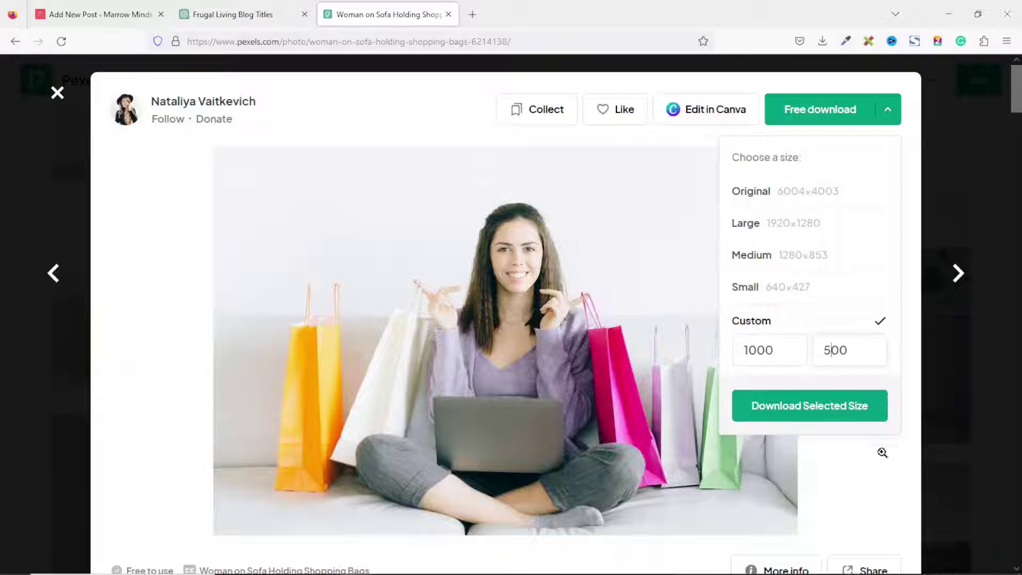
{"action": "left_click", "coordinate": [813, 406]}
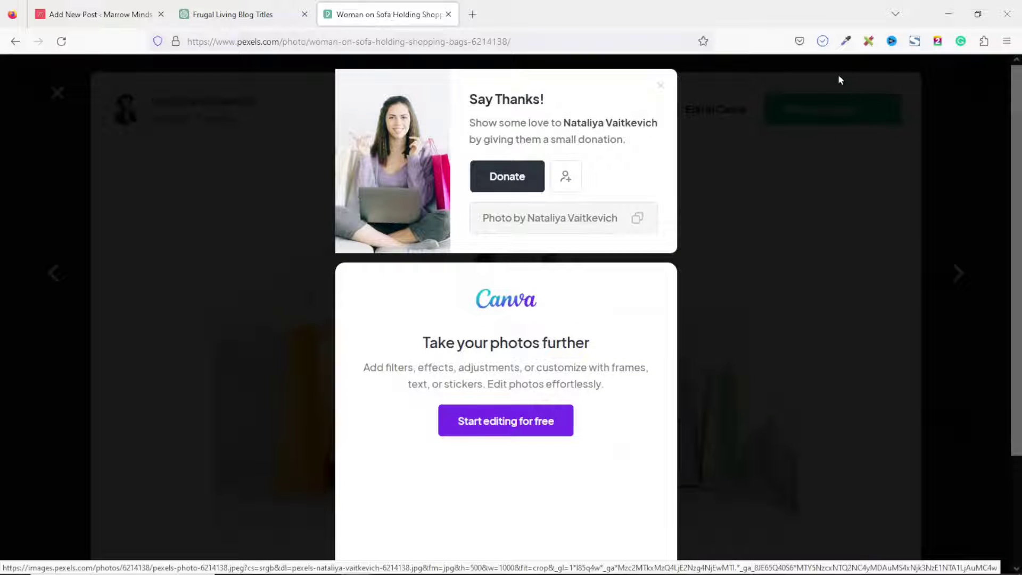
{"action": "left_click", "coordinate": [187, 245]}
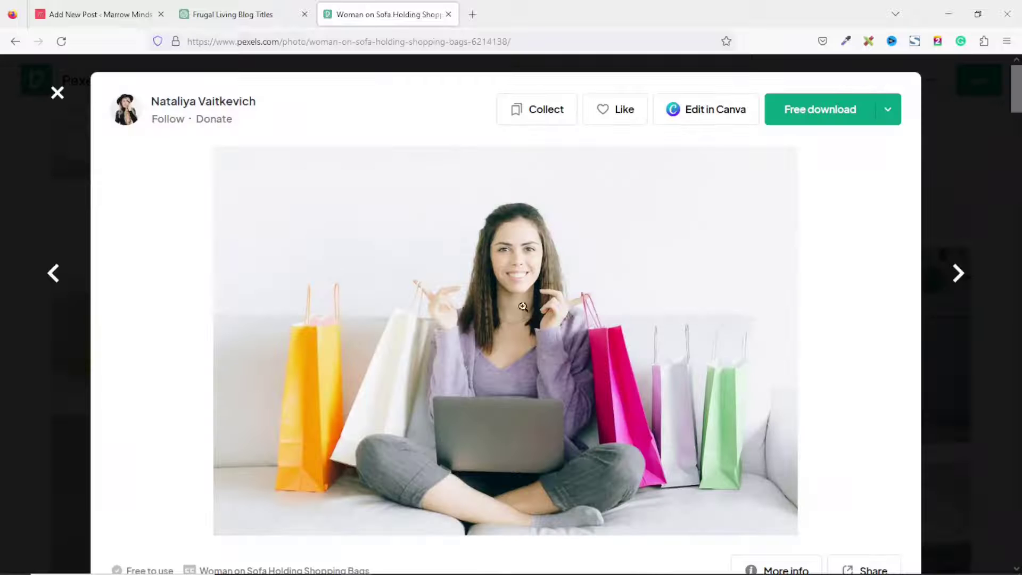
Download the woman holding brown paper bags photo at 1000×500 too
{"action": "left_click_drag", "start_coordinate": [1017, 85], "coordinate": [1001, 285]}
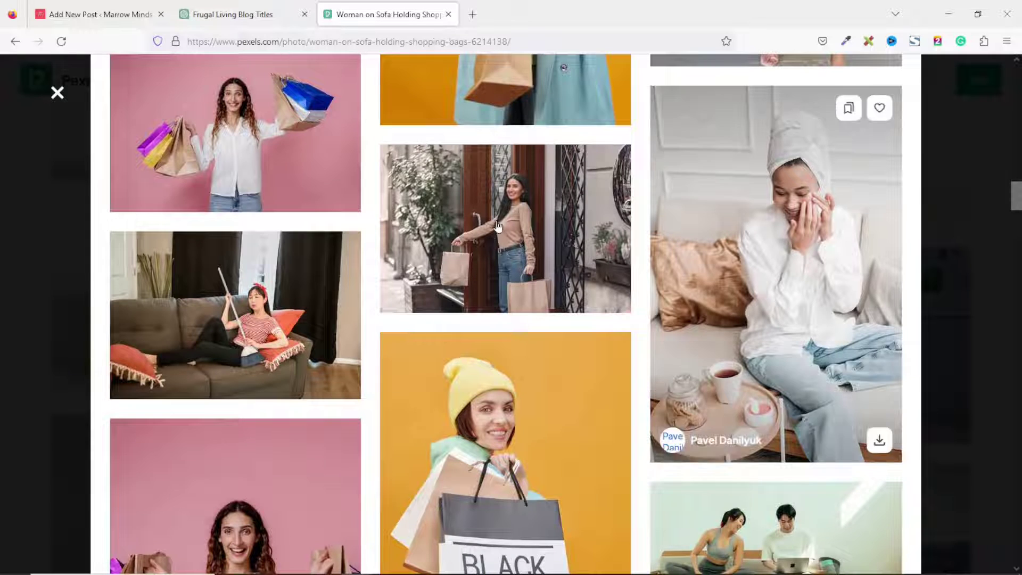
{"action": "left_click", "coordinate": [498, 227]}
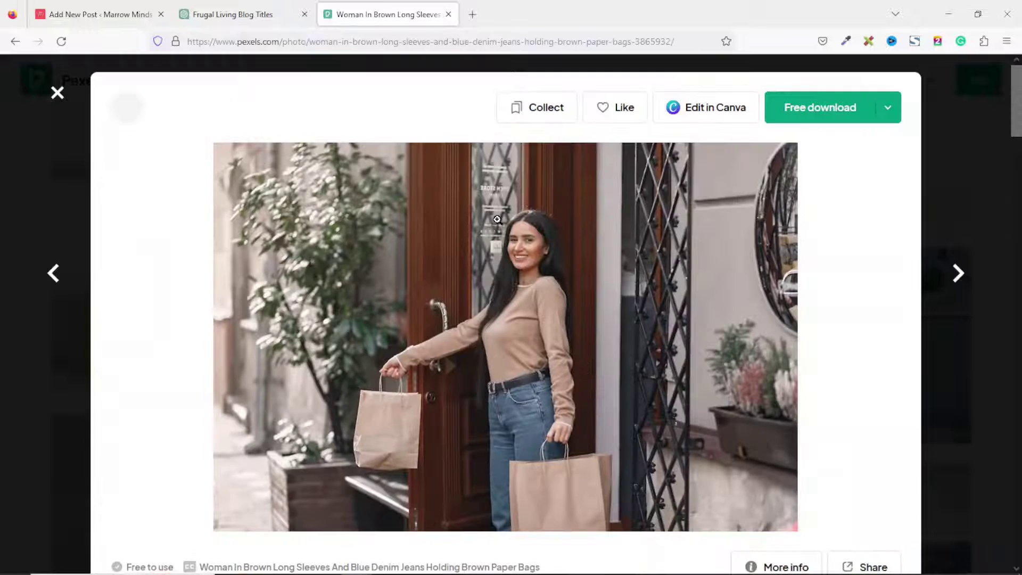
{"action": "left_click", "coordinate": [888, 111]}
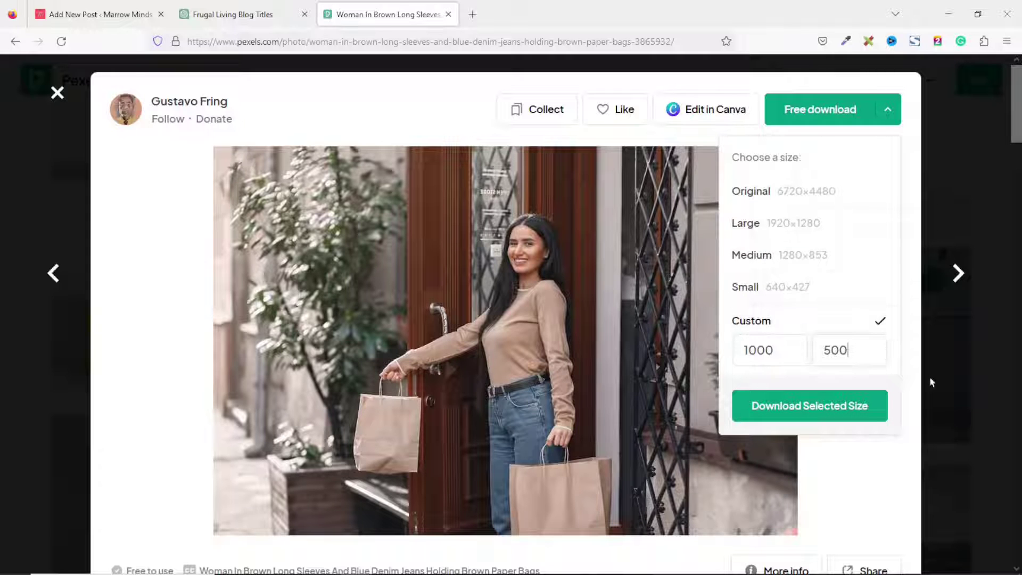
{"action": "left_click", "coordinate": [863, 405]}
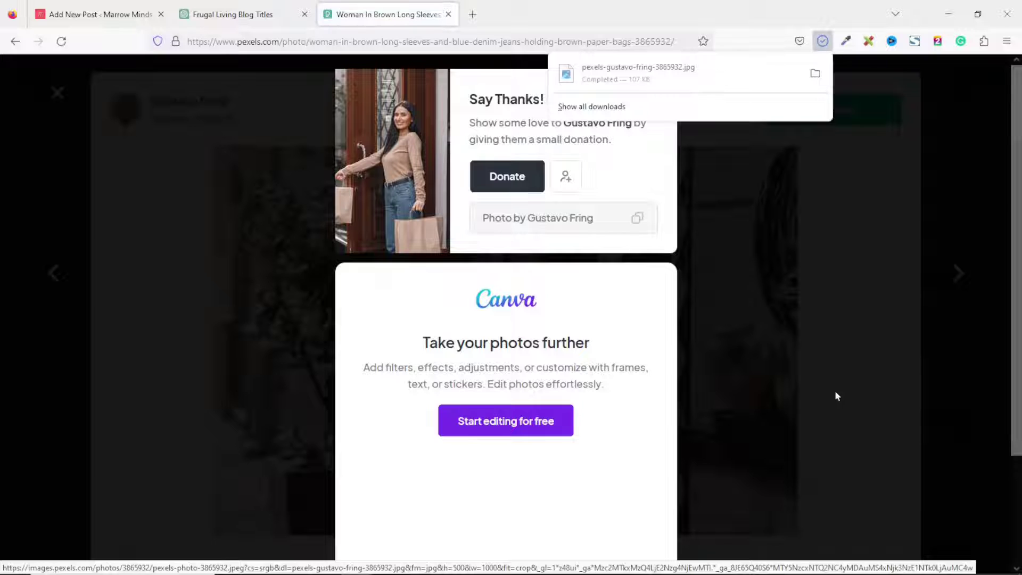
{"action": "left_click", "coordinate": [98, 13]}
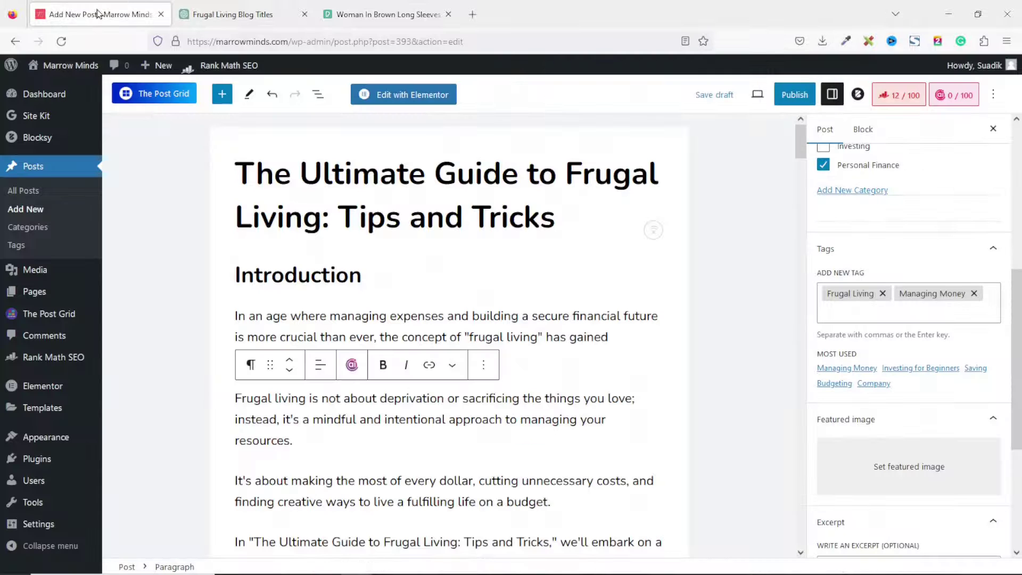
Select the post title and pick the downloaded sofa shopping photo as a featured-image upload
{"action": "left_click", "coordinate": [479, 224]}
{"action": "triple_click", "coordinate": [425, 193]}
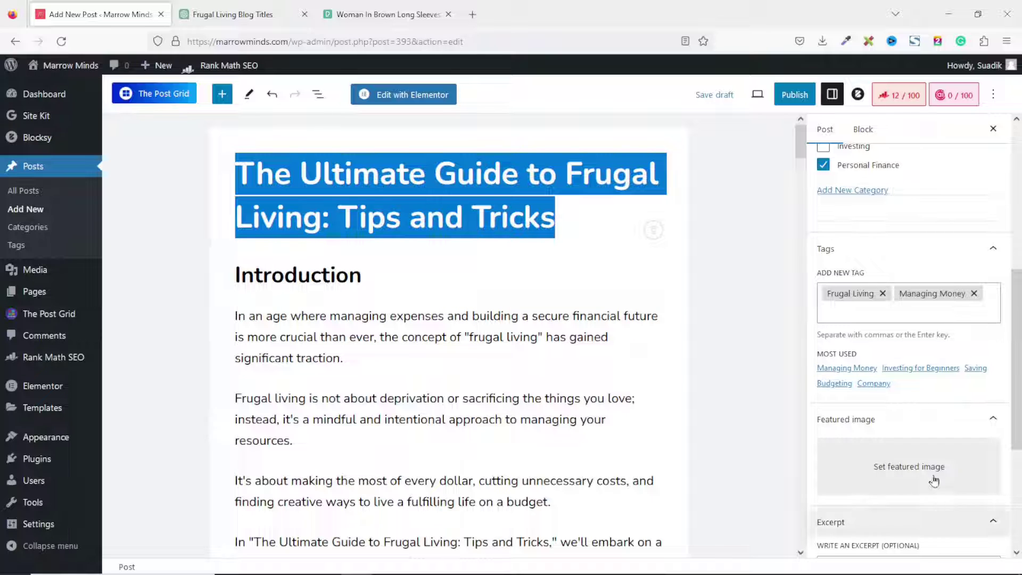
{"action": "left_click", "coordinate": [900, 469]}
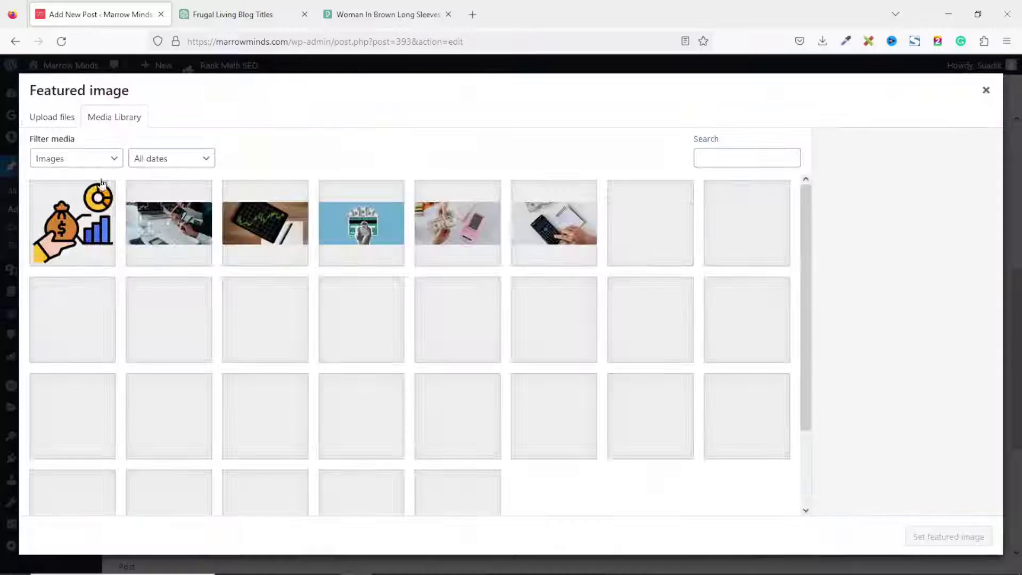
{"action": "left_click", "coordinate": [49, 119]}
{"action": "left_click", "coordinate": [524, 320]}
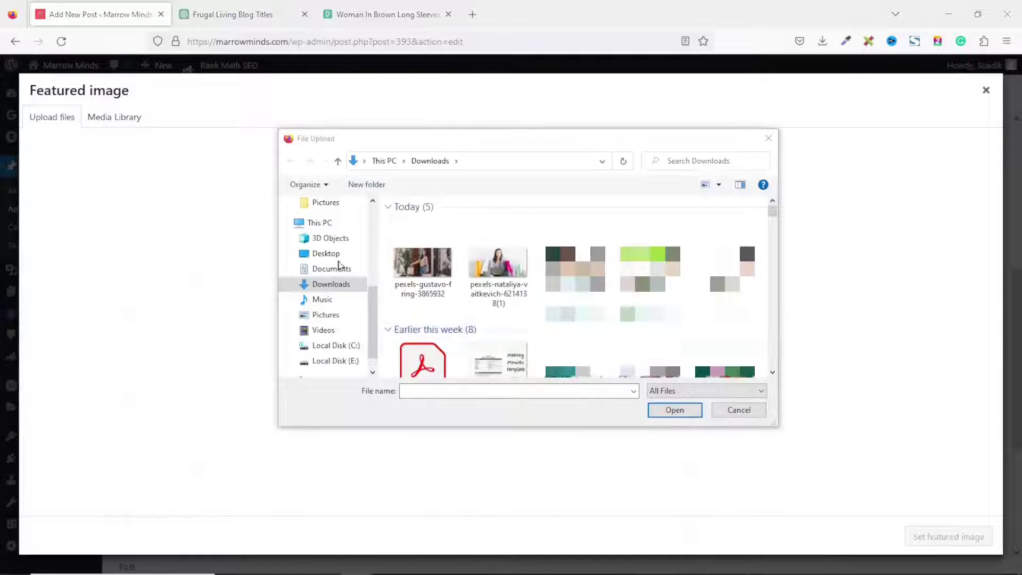
{"action": "left_click", "coordinate": [487, 290]}
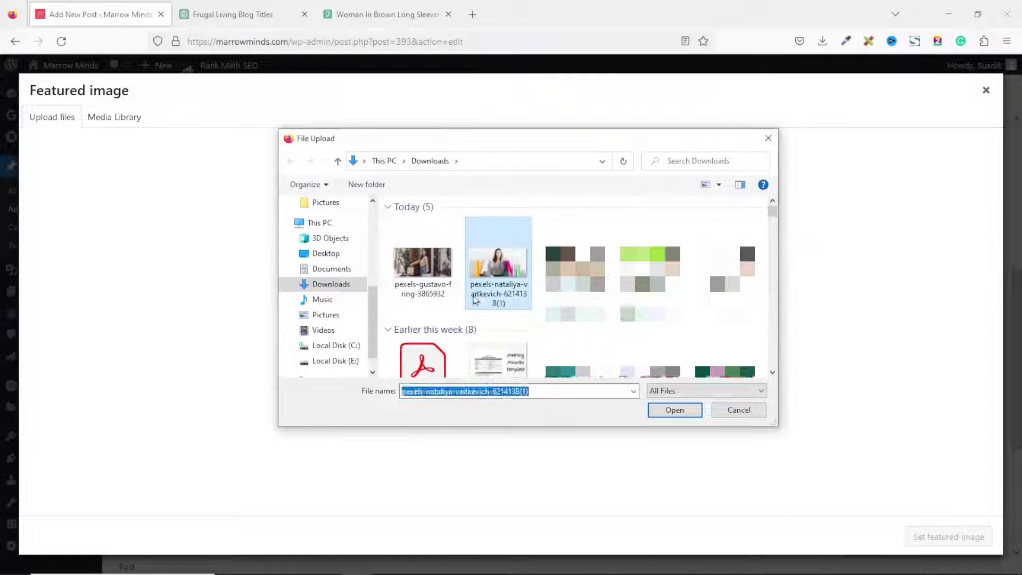
Rename the photo file to the post title, upload it and set it as featured image
{"action": "key", "text": "F2"}
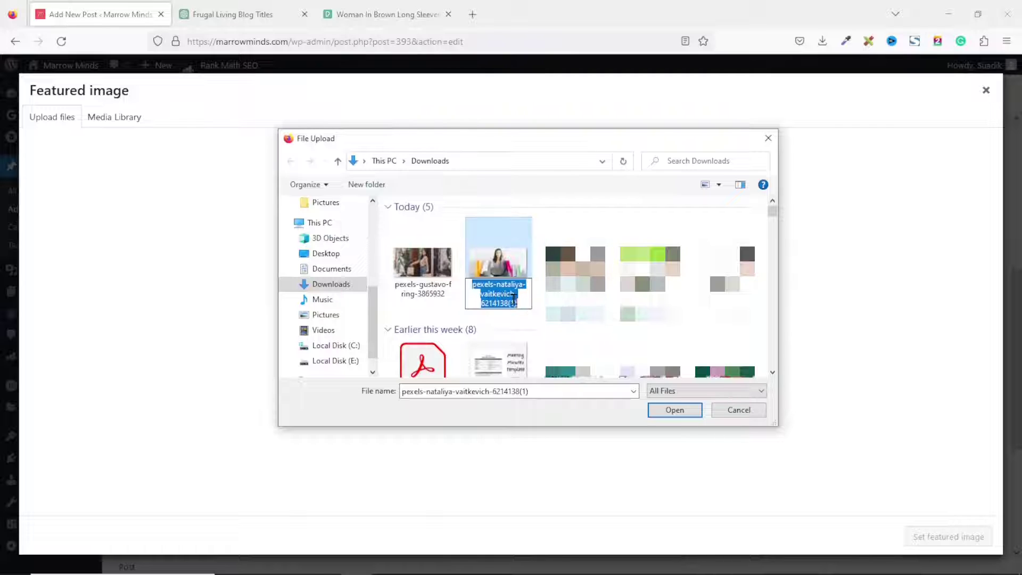
{"action": "key", "text": "BackSpace"}
{"action": "type", "text": "The Ultimate Guide to Frugal Living Tips and Tricks"}
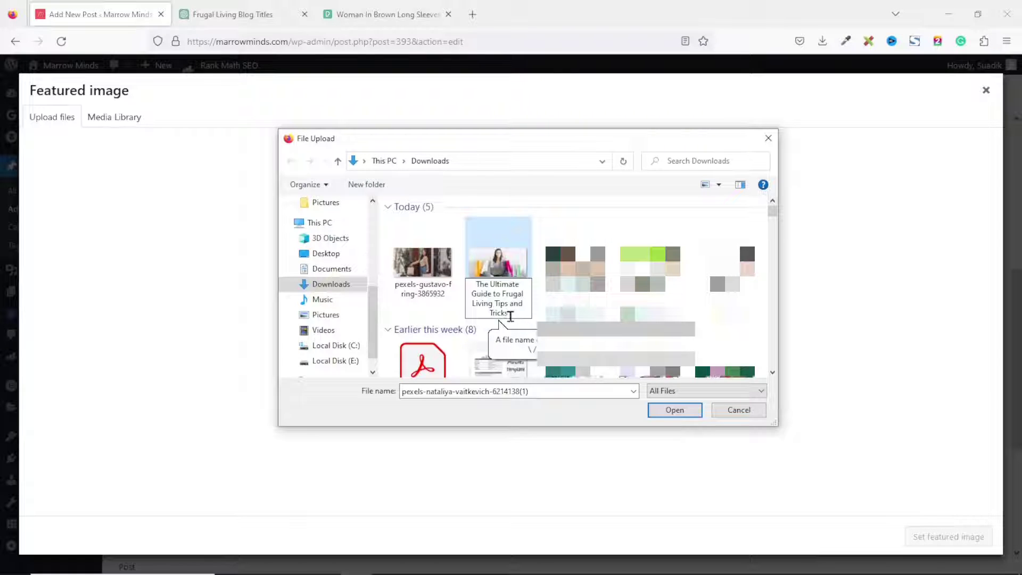
{"action": "key", "text": "Return"}
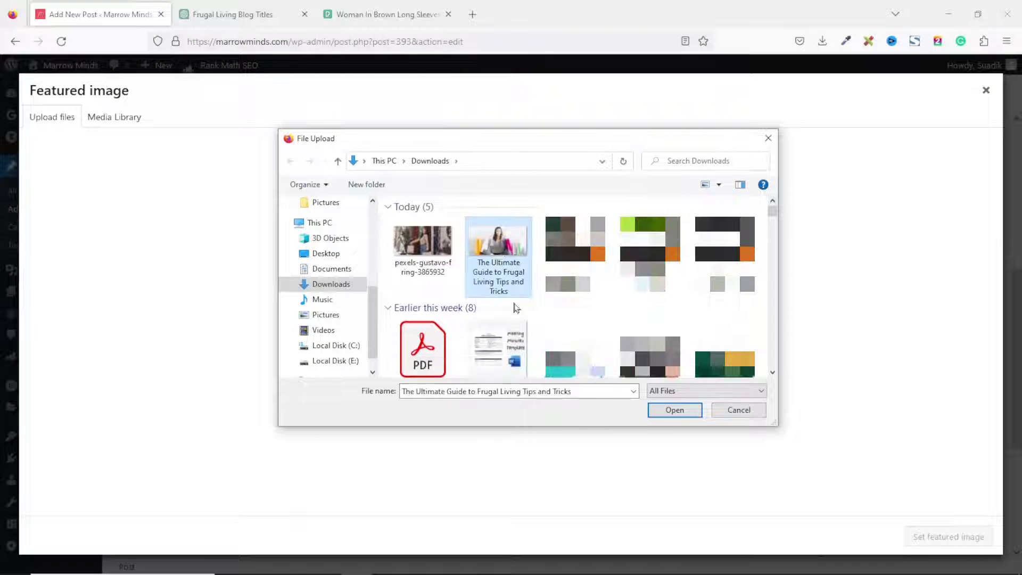
{"action": "left_click", "coordinate": [666, 412]}
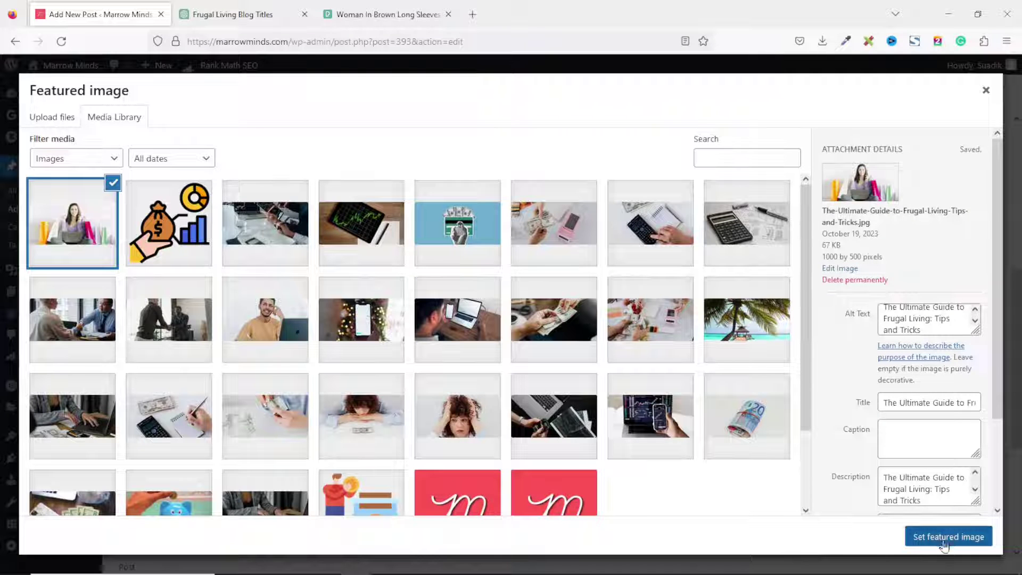
{"action": "left_click", "coordinate": [944, 543]}
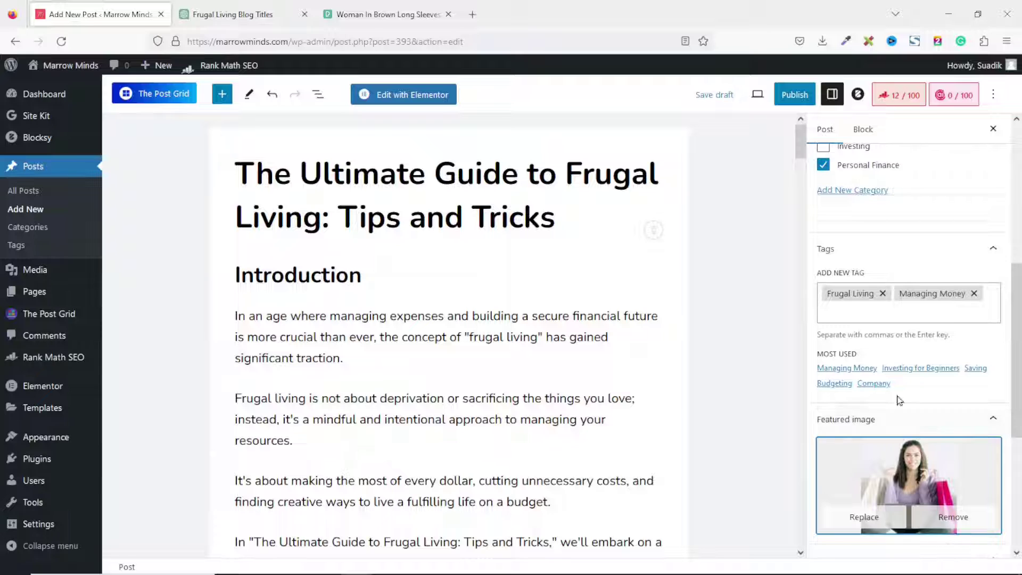
Publish the post, keeping the full title 'The Ultimate Guide to Frugal Living: Tips and Tricks'
{"action": "key", "text": "BackSpace"}
{"action": "key", "text": "BackSpace"}
{"action": "key", "text": "BackSpace"}
{"action": "key", "text": "BackSpace"}
{"action": "key", "text": "BackSpace"}
{"action": "key", "text": "BackSpace"}
{"action": "key", "text": "BackSpace"}
{"action": "key", "text": "BackSpace"}
{"action": "key", "text": "BackSpace"}
{"action": "key", "text": "BackSpace"}
{"action": "key", "text": "BackSpace"}
{"action": "key", "text": "BackSpace"}
{"action": "key", "text": "BackSpace"}
{"action": "key", "text": "BackSpace"}
{"action": "key", "text": "BackSpace"}
{"action": "key", "text": "BackSpace"}
{"action": "key", "text": "BackSpace"}
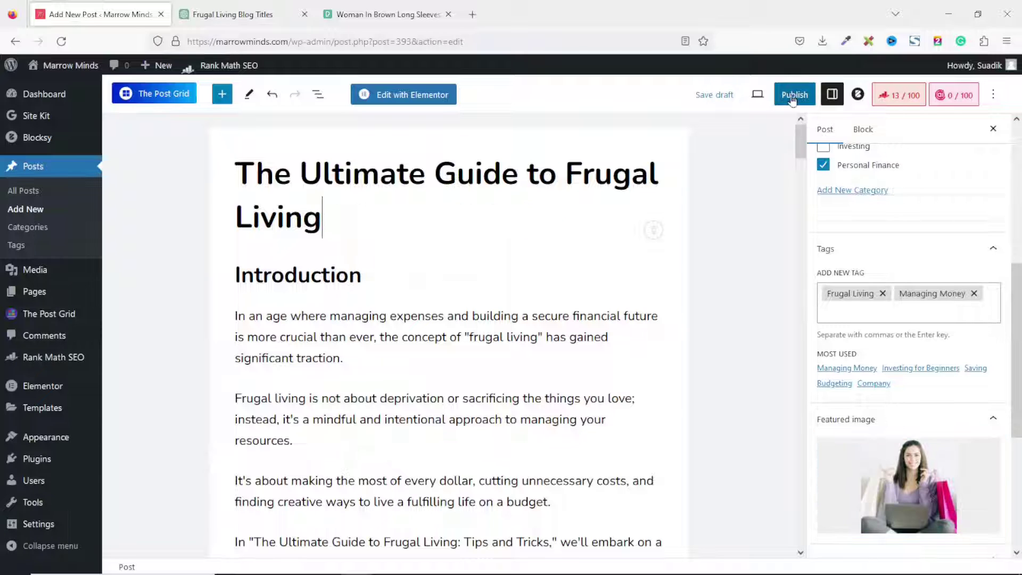
{"action": "left_click", "coordinate": [793, 96]}
{"action": "left_click", "coordinate": [884, 100]}
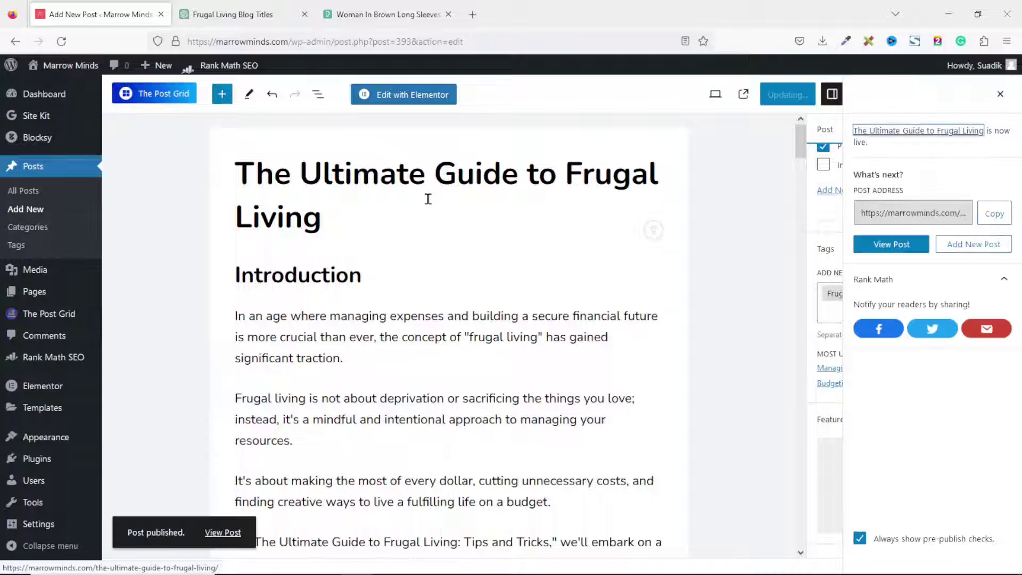
{"action": "key", "text": "ctrl+z"}
Open the published post's View Post link in a new tab and switch to it
{"action": "left_click", "coordinate": [221, 533]}
{"action": "right_click", "coordinate": [221, 534]}
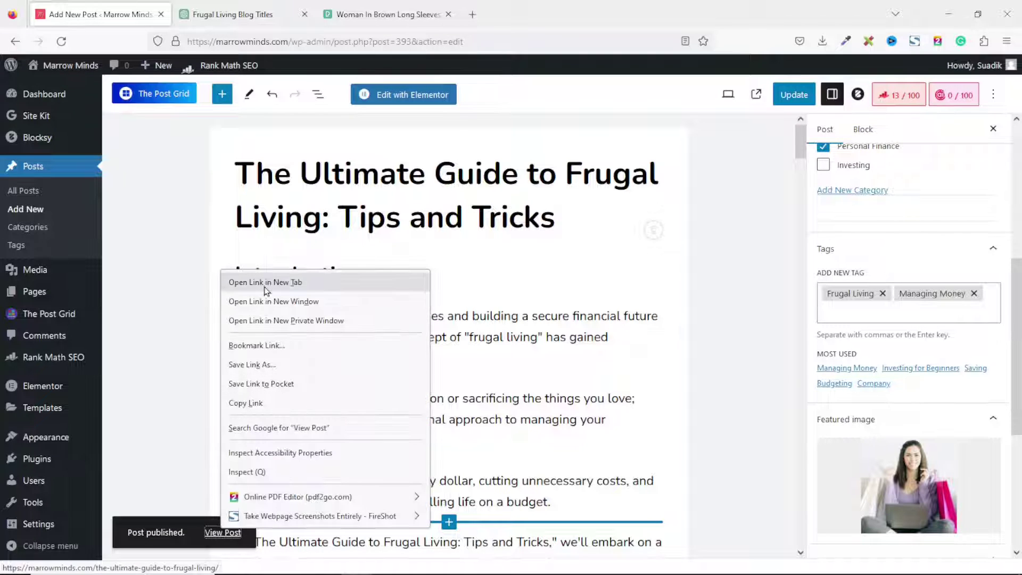
{"action": "left_click", "coordinate": [266, 217]}
{"action": "left_click", "coordinate": [227, 18]}
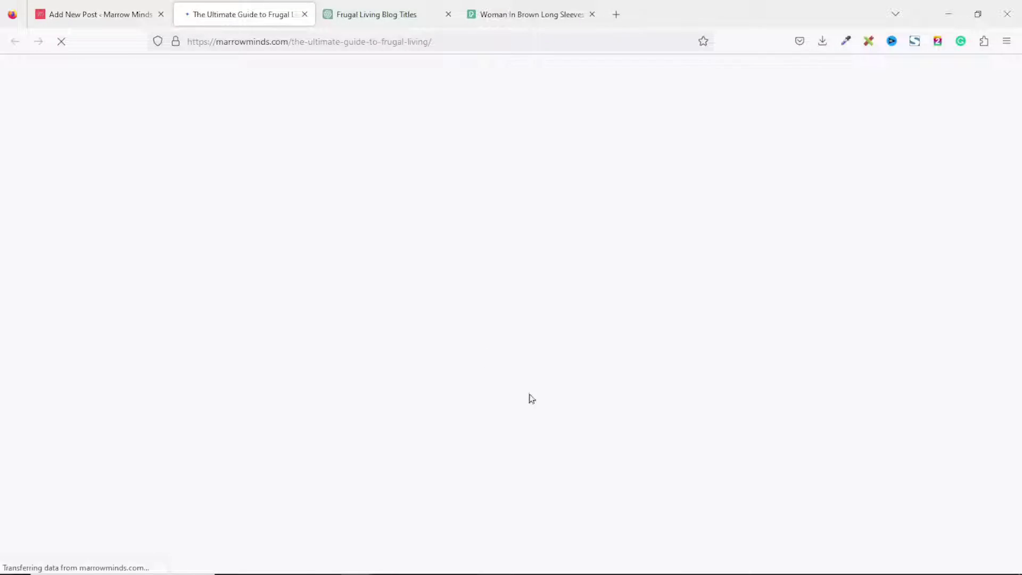
Scroll through the live post with its featured photo, then return to the post editor
{"action": "scroll", "coordinate": [378, 341], "scroll_direction": "down", "scroll_amount": 15}
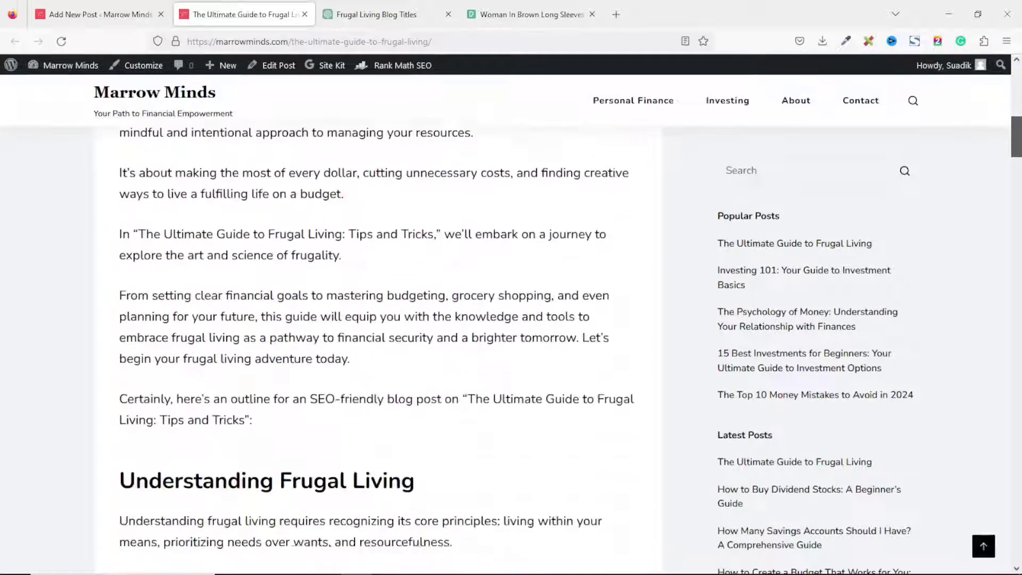
{"action": "left_click_drag", "start_coordinate": [1017, 193], "coordinate": [1018, 111]}
{"action": "left_click", "coordinate": [557, 15]}
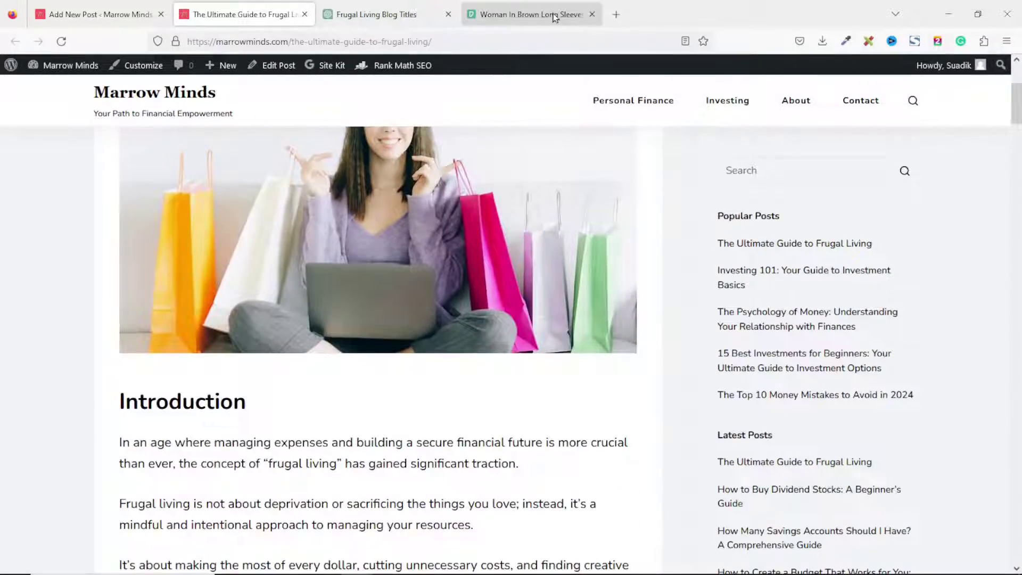
{"action": "left_click", "coordinate": [233, 15]}
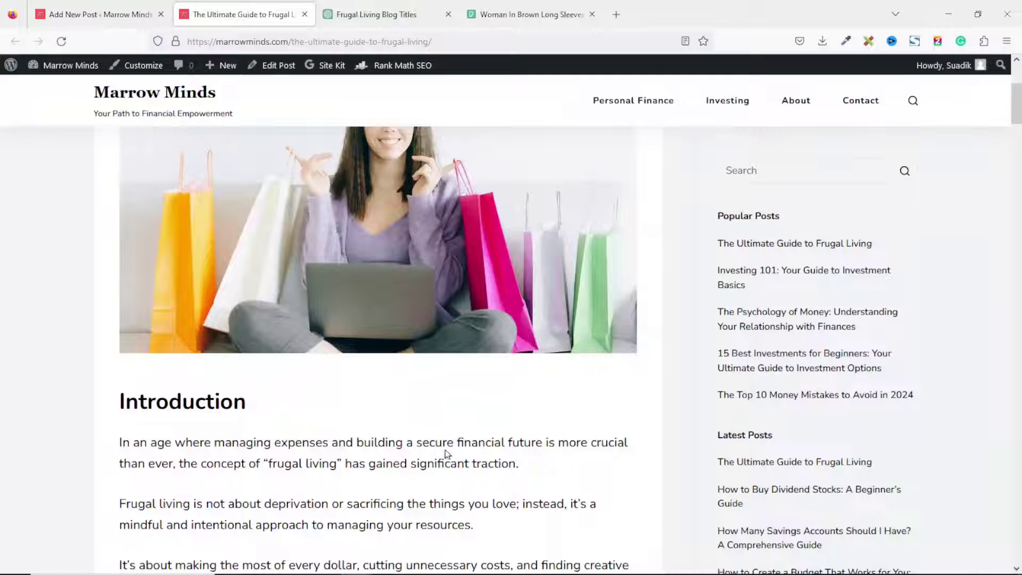
{"action": "left_click_drag", "start_coordinate": [1018, 106], "coordinate": [1017, 144]}
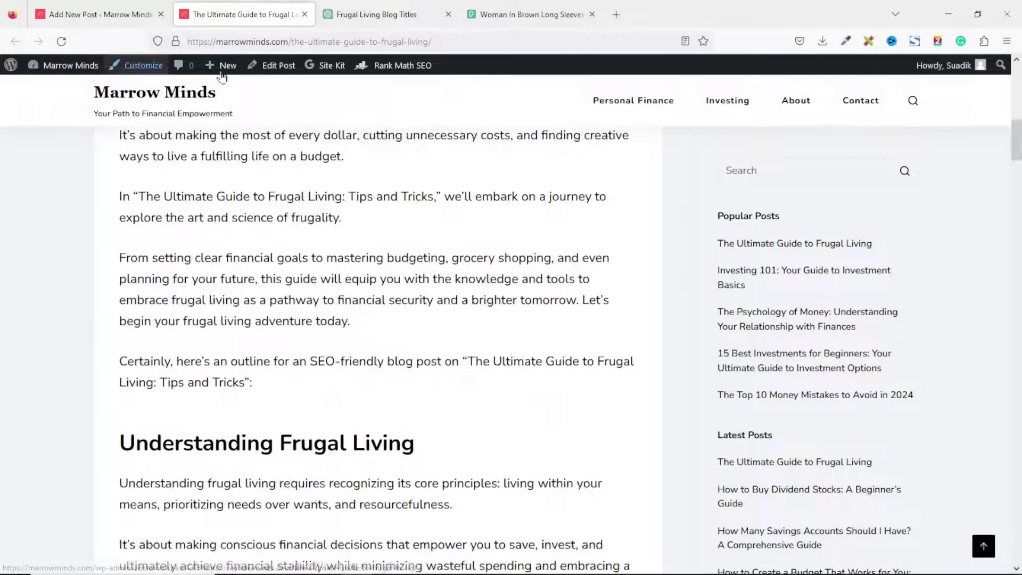
{"action": "left_click", "coordinate": [101, 15]}
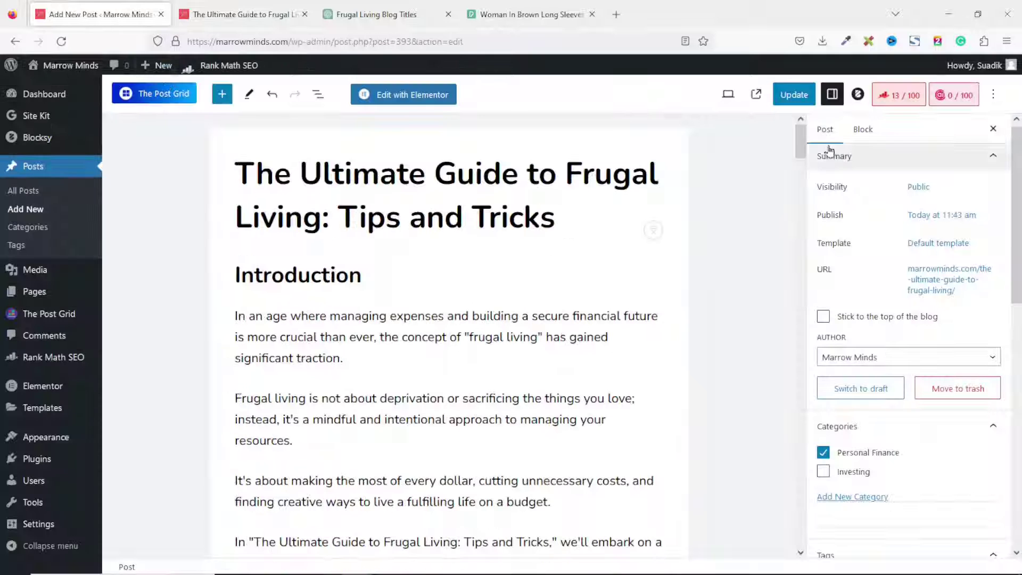
Insert an Image block right under the 'Brief explanation of frugal living' heading
{"action": "scroll", "coordinate": [593, 237], "scroll_direction": "down", "scroll_amount": 13}
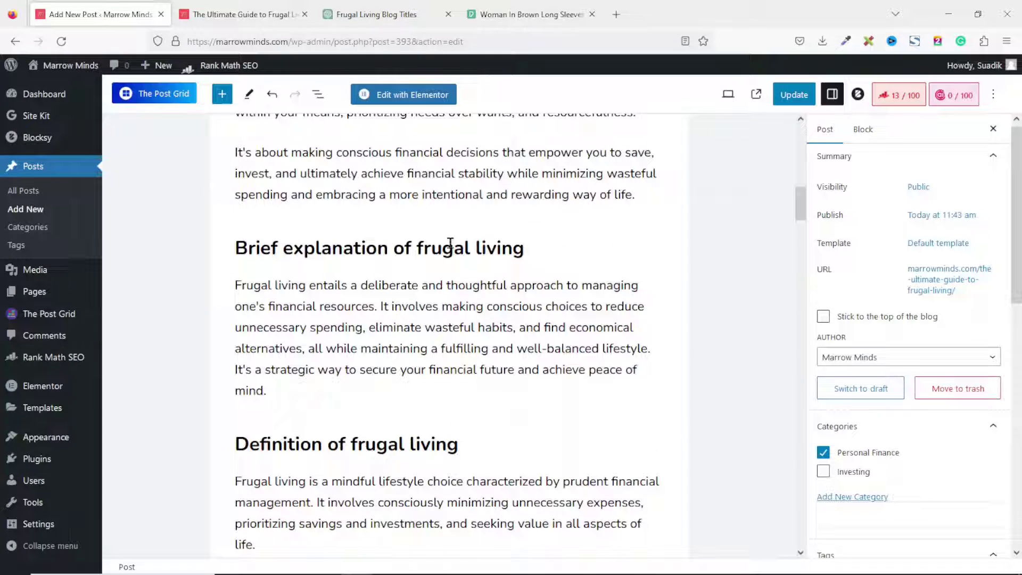
{"action": "triple_click", "coordinate": [350, 241]}
{"action": "key", "text": "ctrl+c"}
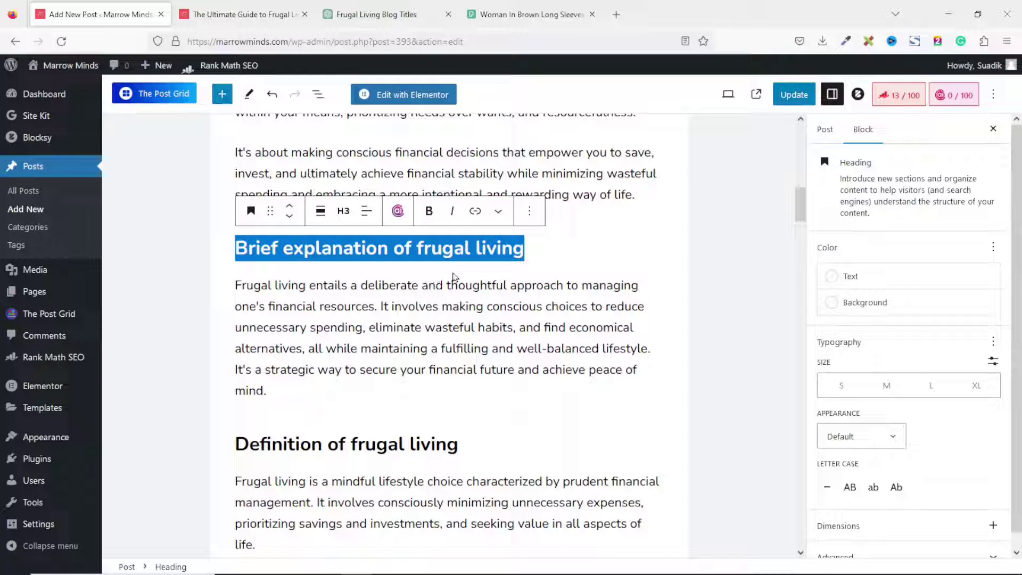
{"action": "mouse_move", "coordinate": [450, 270]}
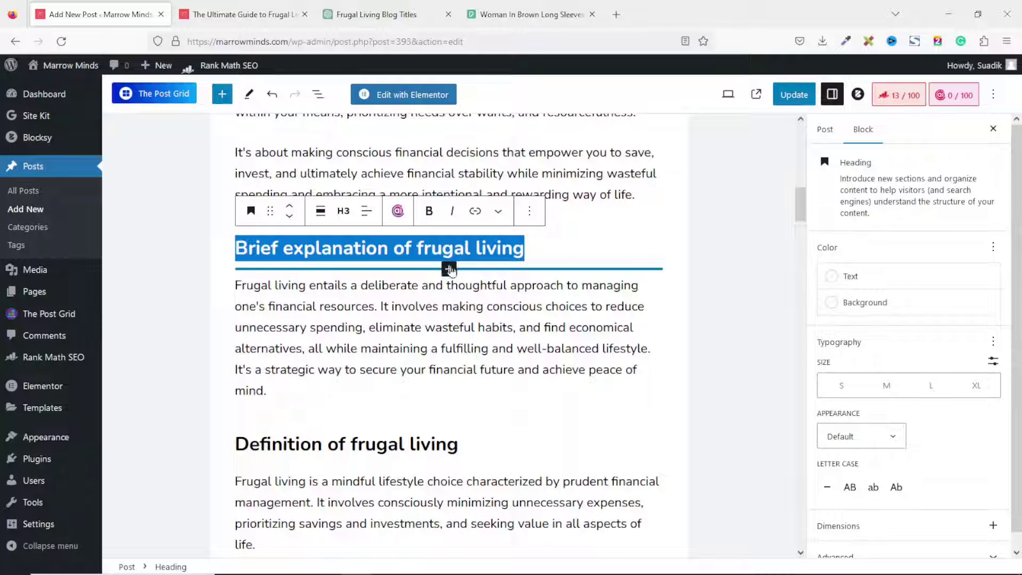
{"action": "left_click", "coordinate": [450, 269]}
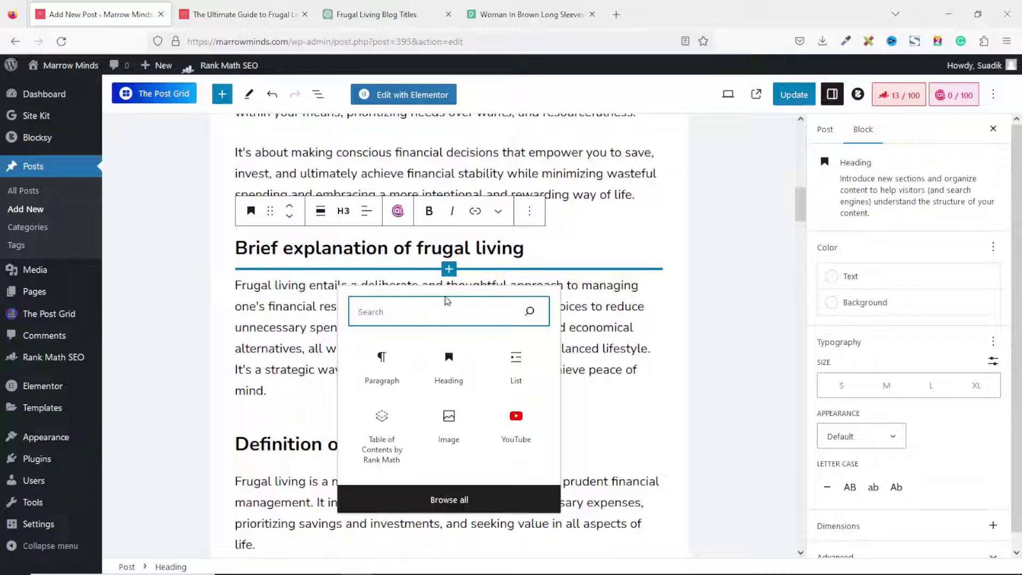
{"action": "left_click", "coordinate": [450, 431]}
Choose the downloaded Pexels photo for upload and rename it 'Brief explanation of frugal living'
{"action": "left_click", "coordinate": [327, 364]}
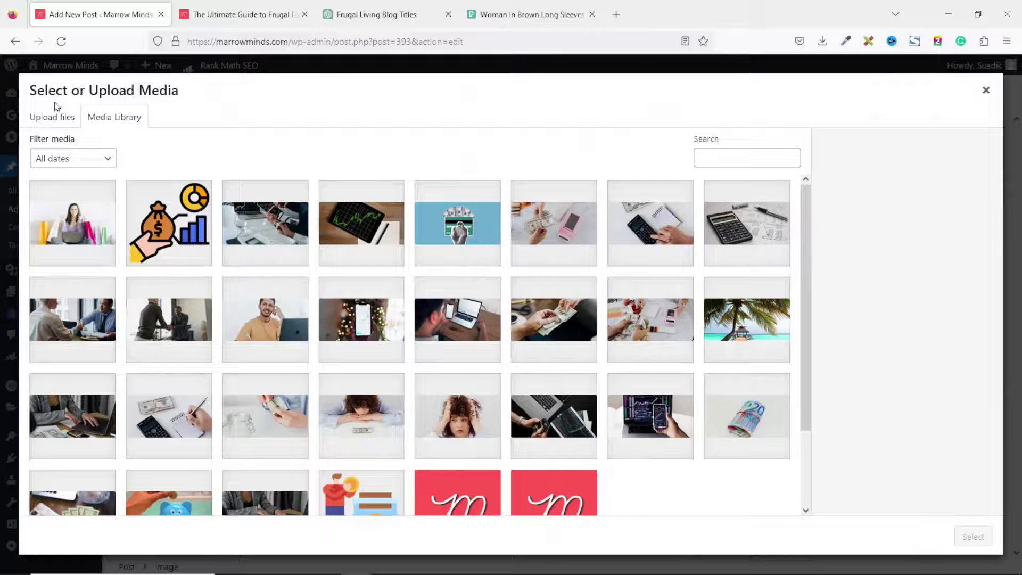
{"action": "left_click", "coordinate": [54, 113]}
{"action": "left_click", "coordinate": [511, 313]}
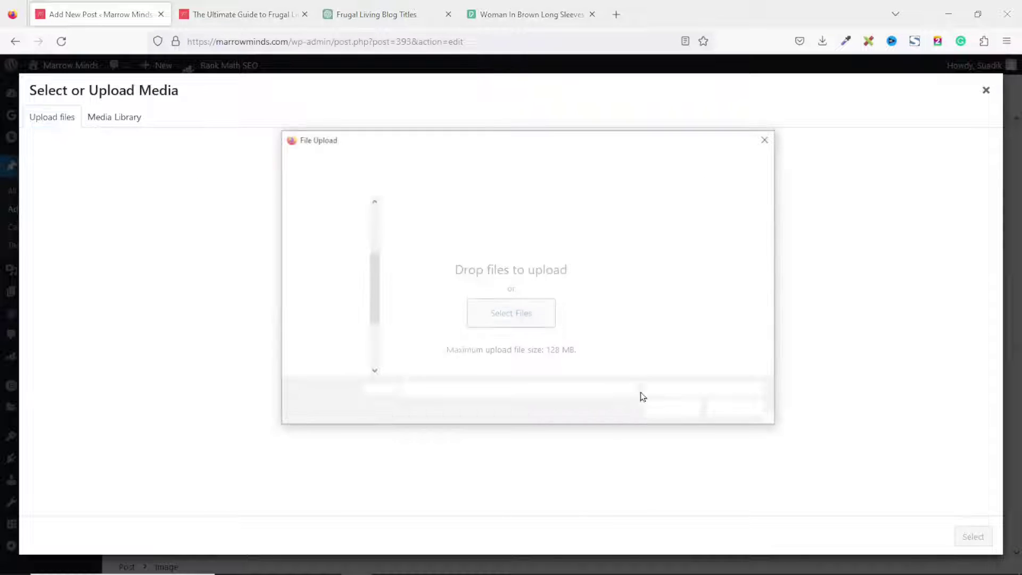
{"action": "left_click", "coordinate": [417, 290]}
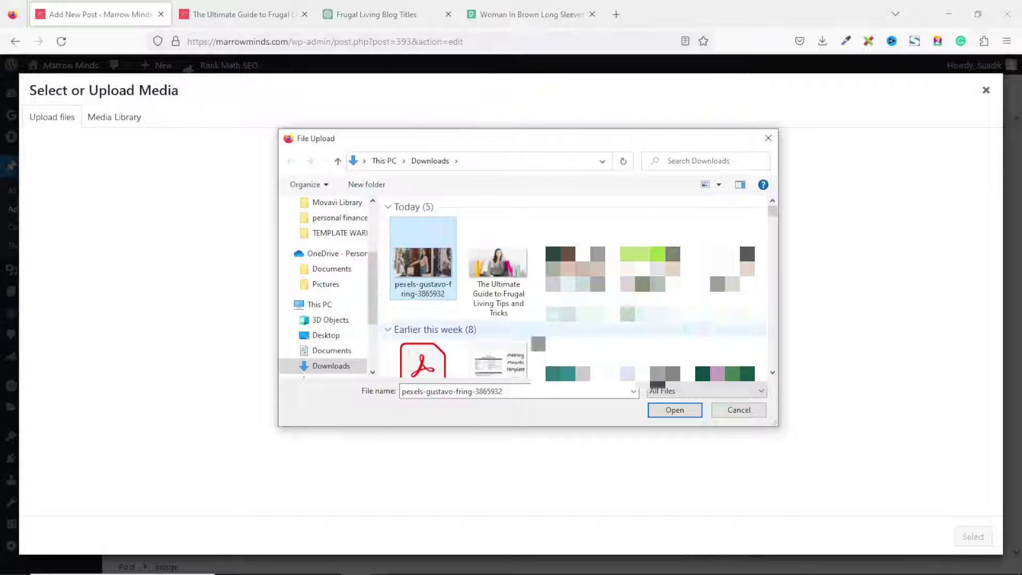
{"action": "left_click", "coordinate": [423, 289]}
{"action": "key", "text": "ctrl+v"}
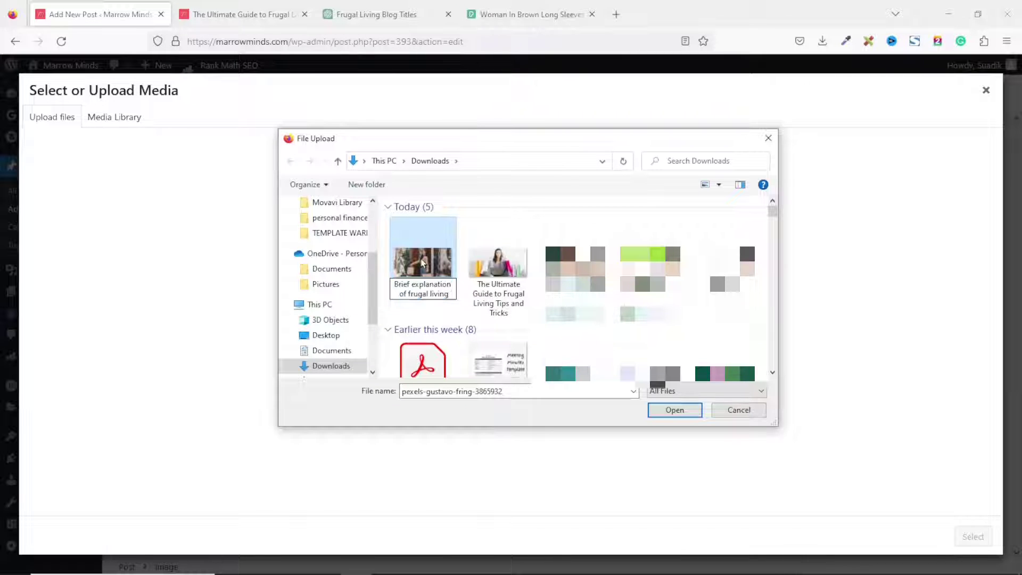
{"action": "key", "text": "Return"}
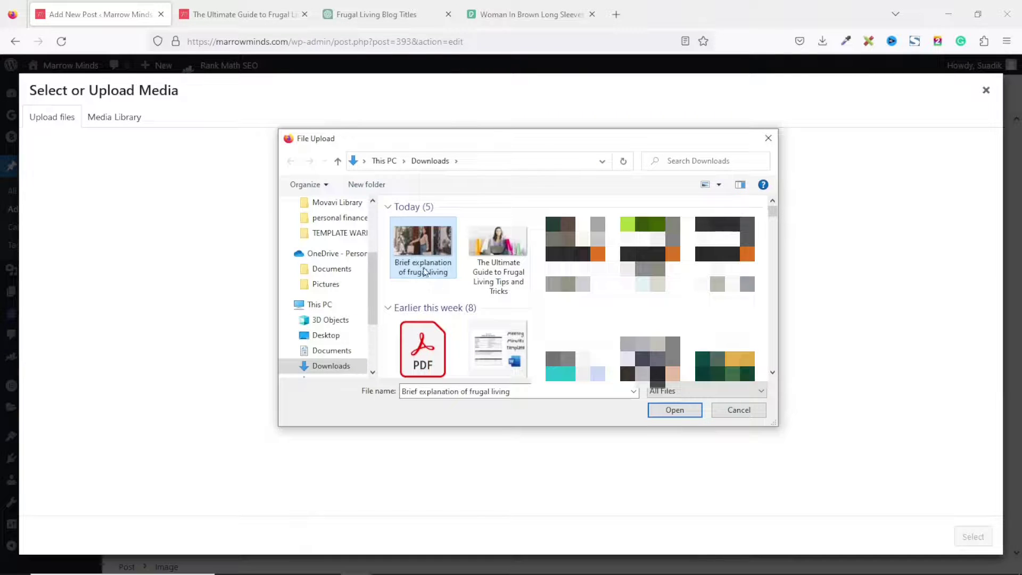
Upload the renamed photo, place it in the image block, and update the post
{"action": "double_click", "coordinate": [419, 238]}
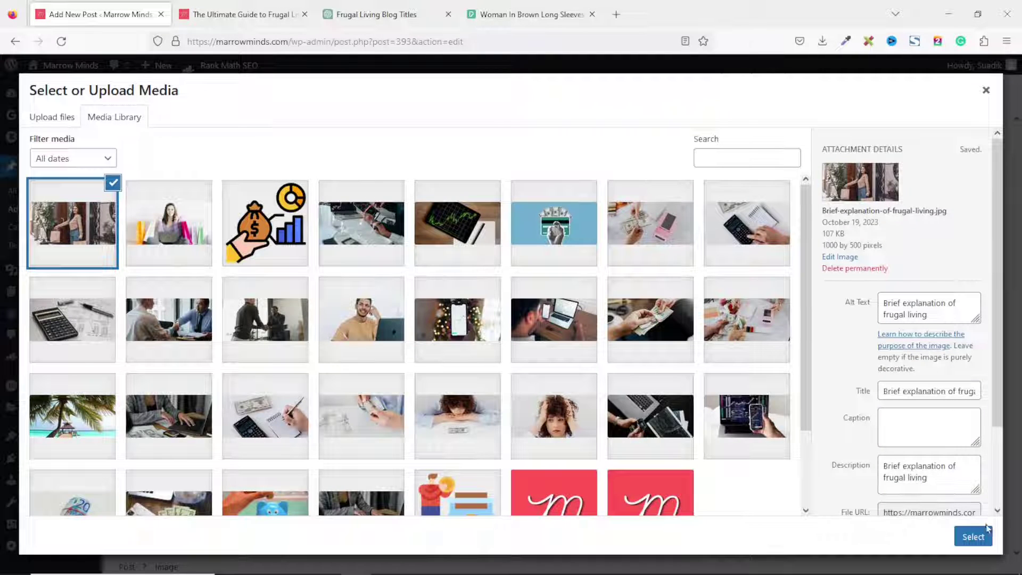
{"action": "left_click", "coordinate": [975, 536]}
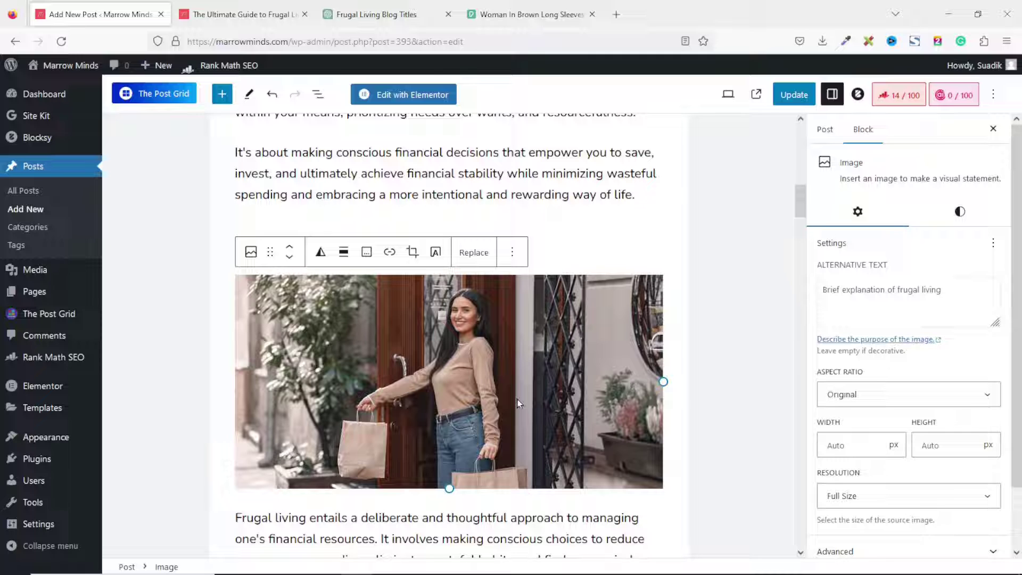
{"action": "left_click", "coordinate": [794, 94]}
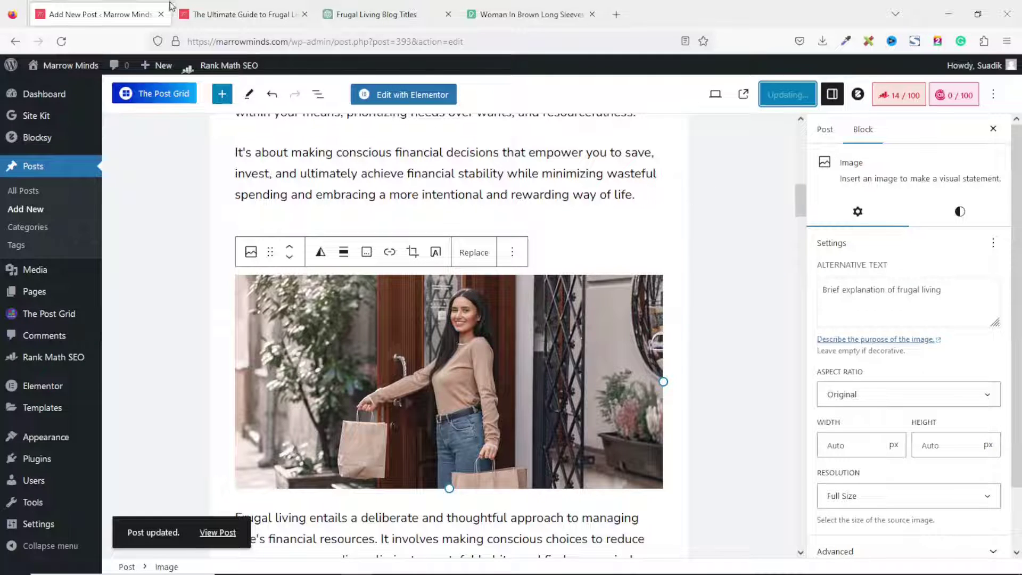
Reload the live post tab and scroll to check the new brown-paper-bags photo
{"action": "left_click", "coordinate": [282, 15]}
{"action": "left_click", "coordinate": [71, 41]}
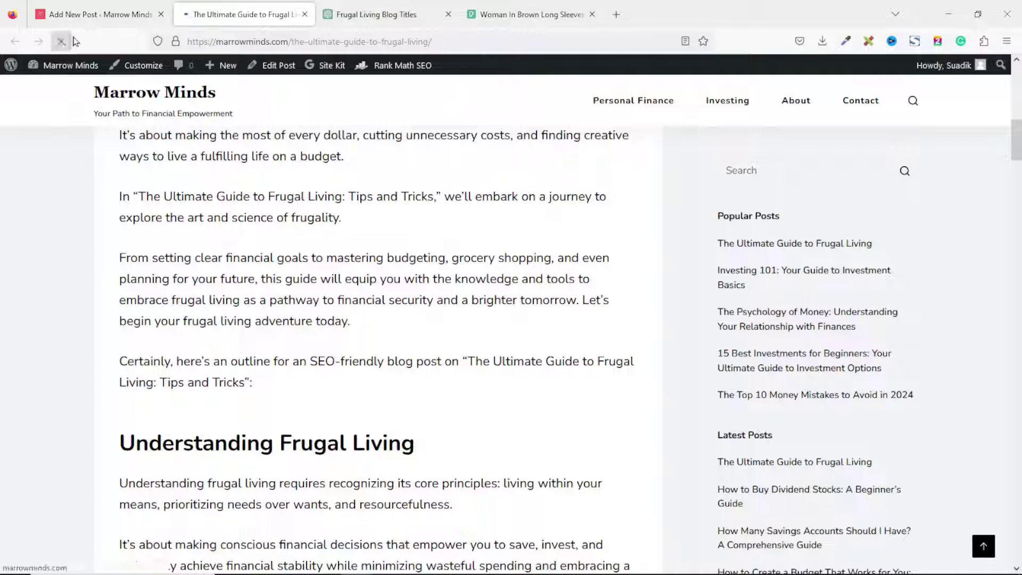
{"action": "scroll", "coordinate": [365, 182], "scroll_direction": "down", "scroll_amount": 10}
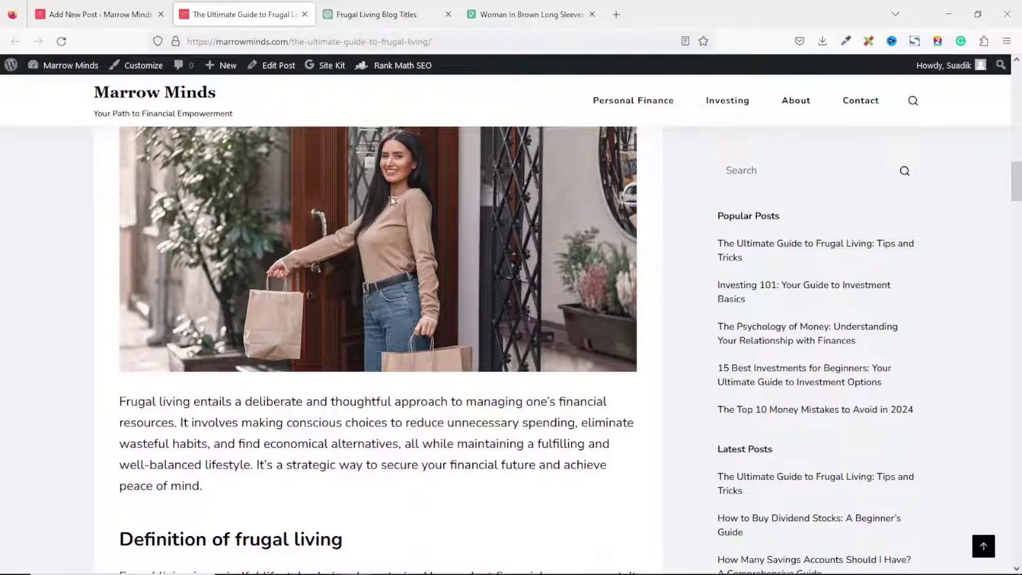
{"action": "left_click_drag", "start_coordinate": [1016, 181], "coordinate": [1016, 146]}
{"action": "scroll", "coordinate": [468, 125], "scroll_direction": "up", "scroll_amount": 6}
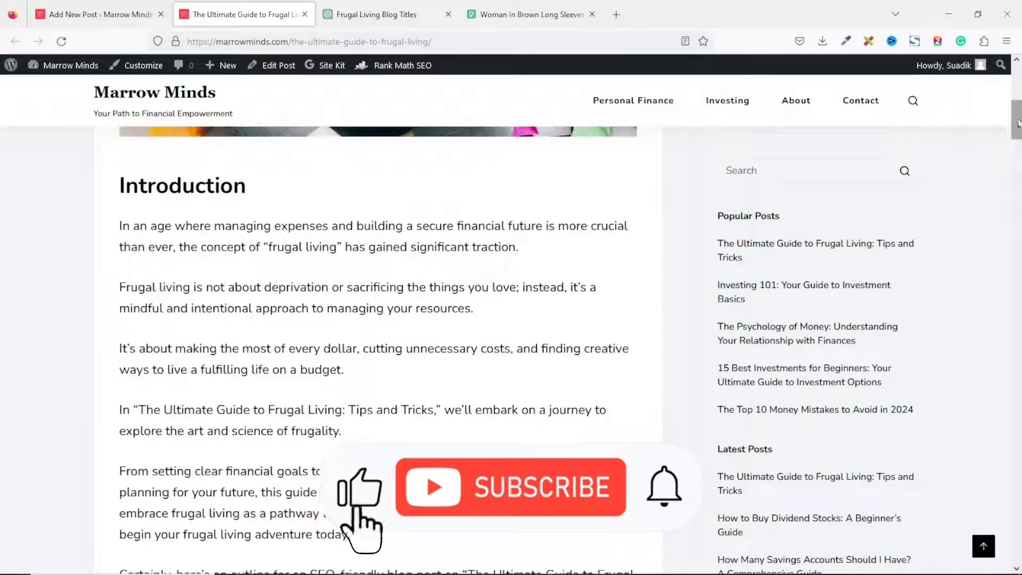